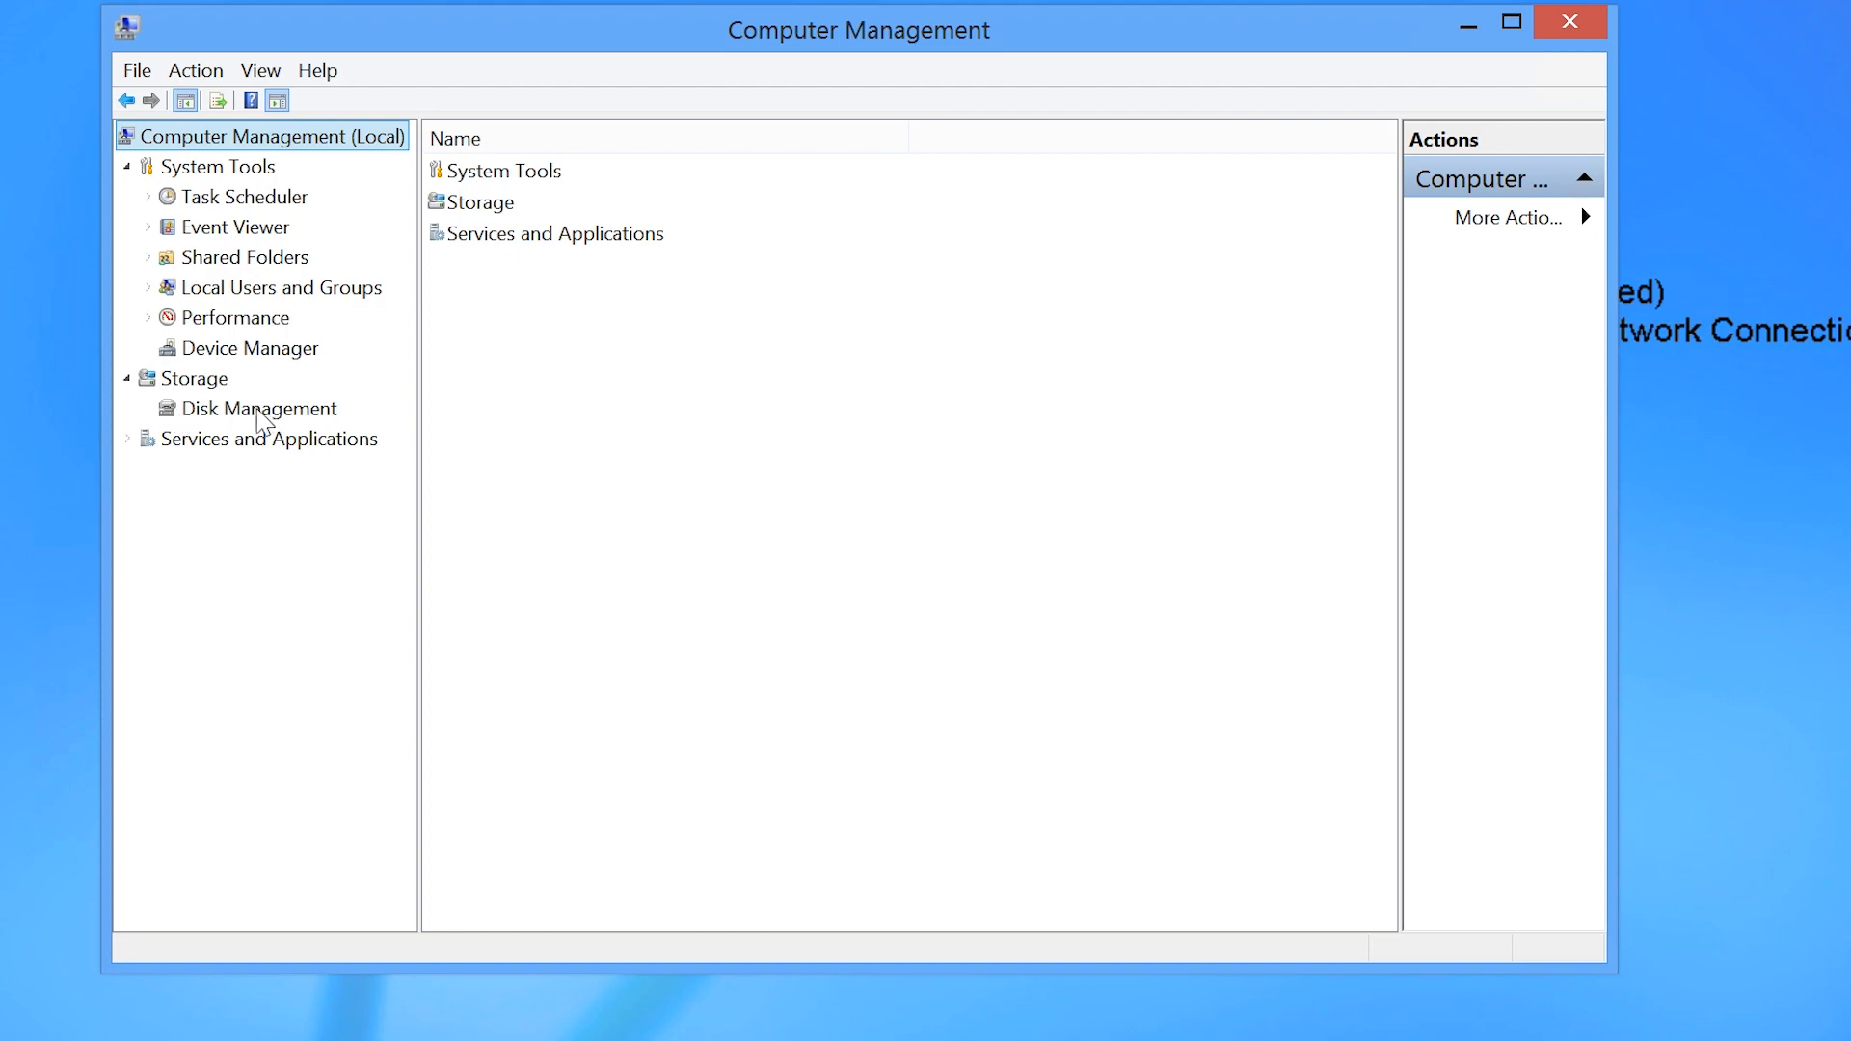
Step: Open Disk Management and initialize Disk 1 with the MBR (Master Boot Record) partition style
click(335, 416)
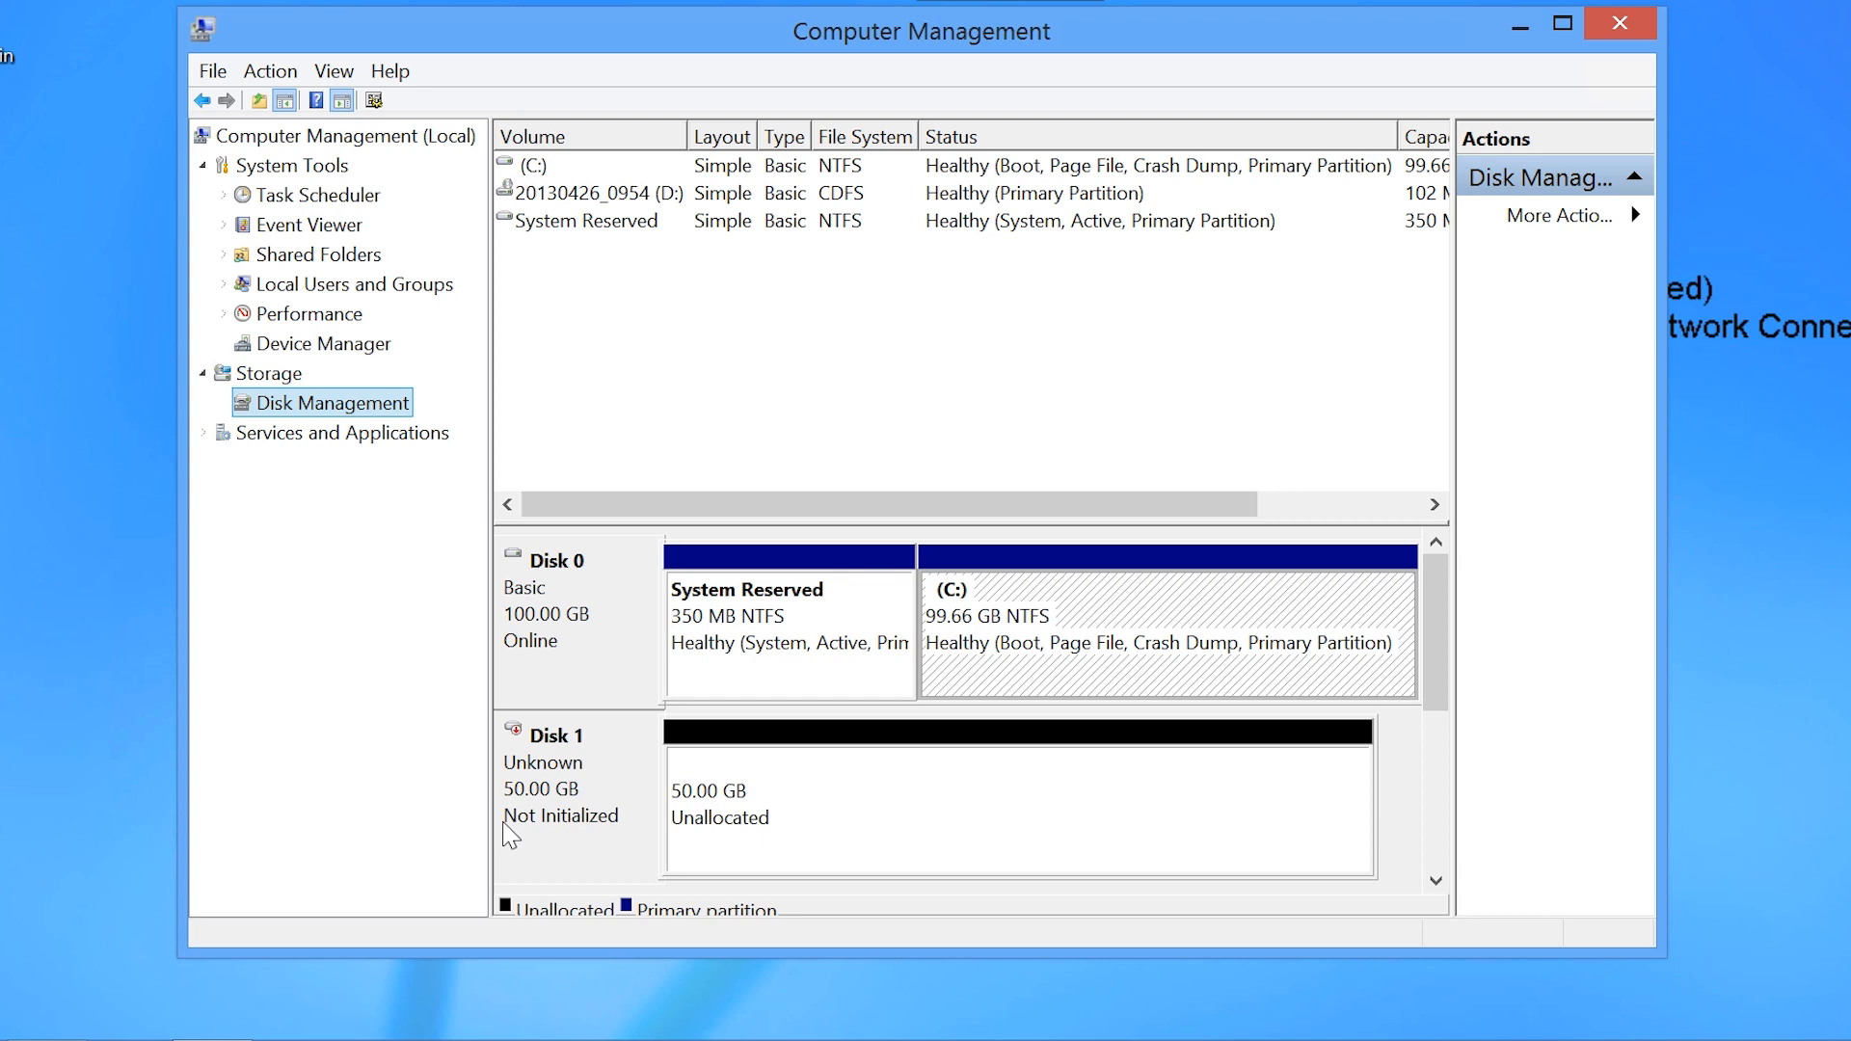
right_click(588, 743)
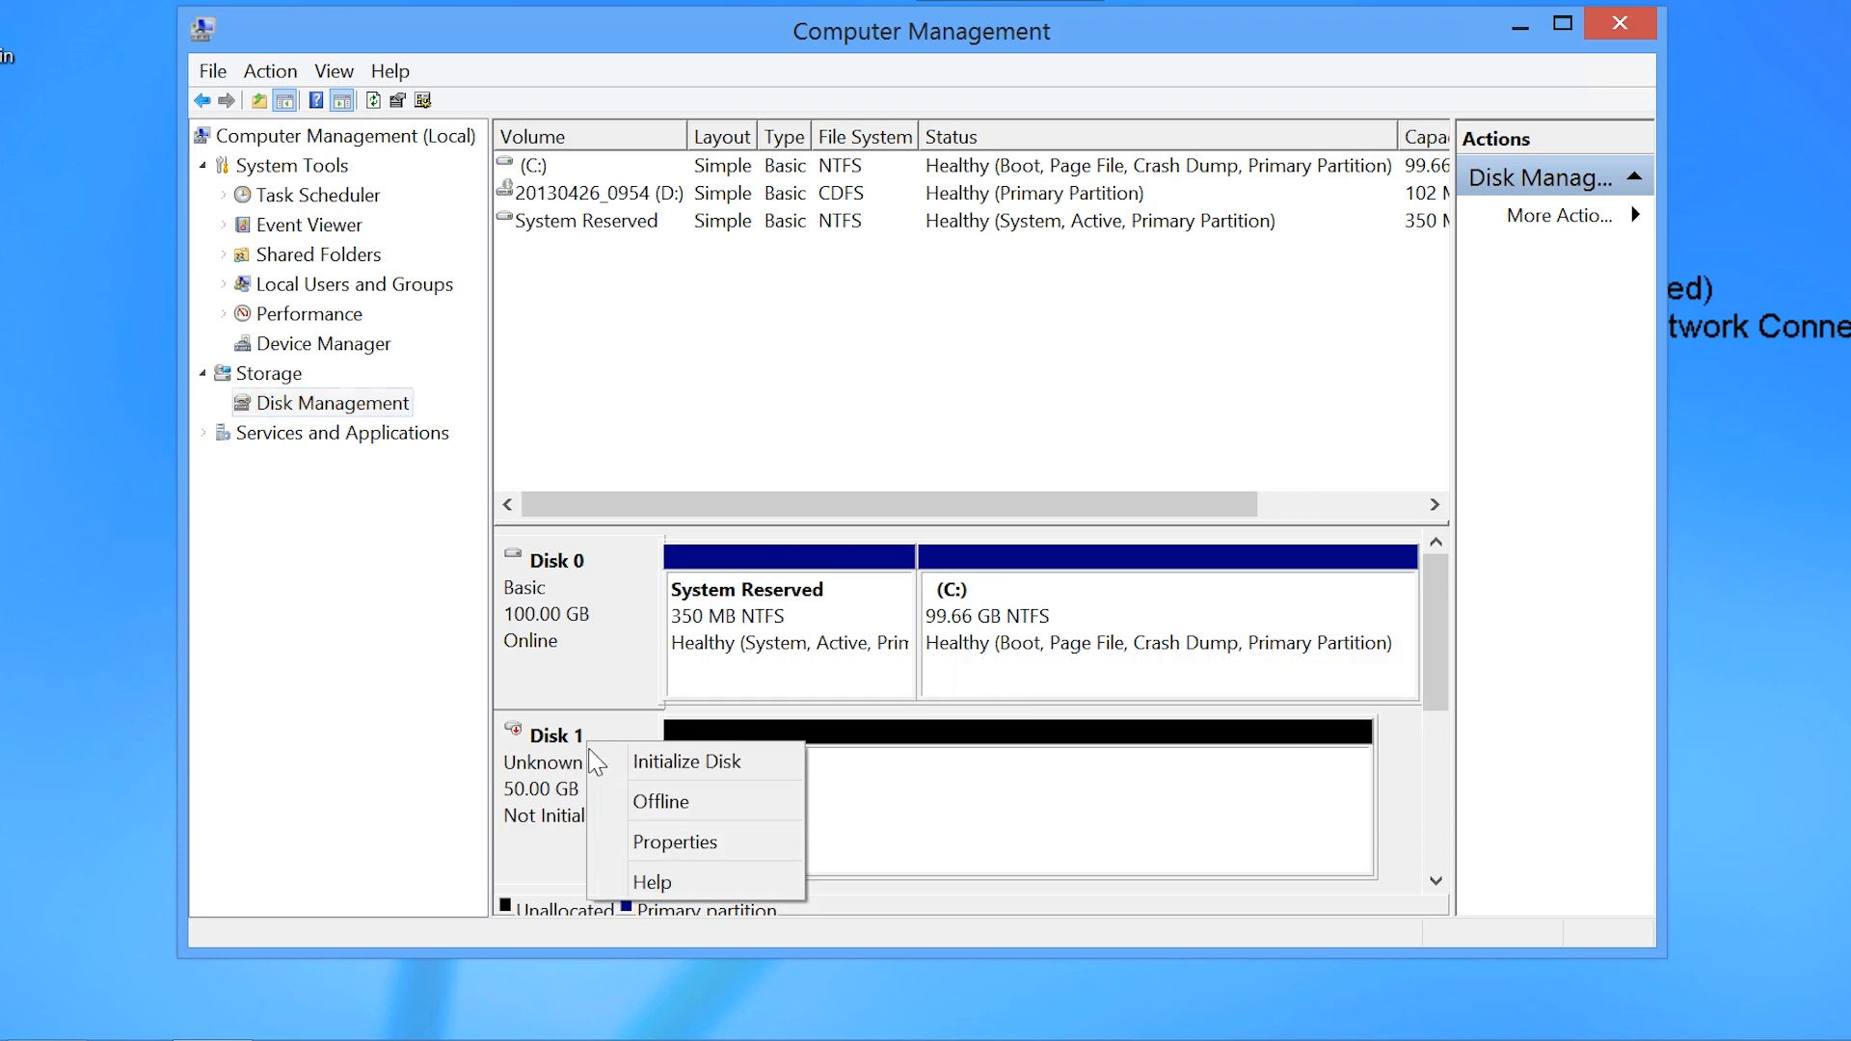
click(774, 757)
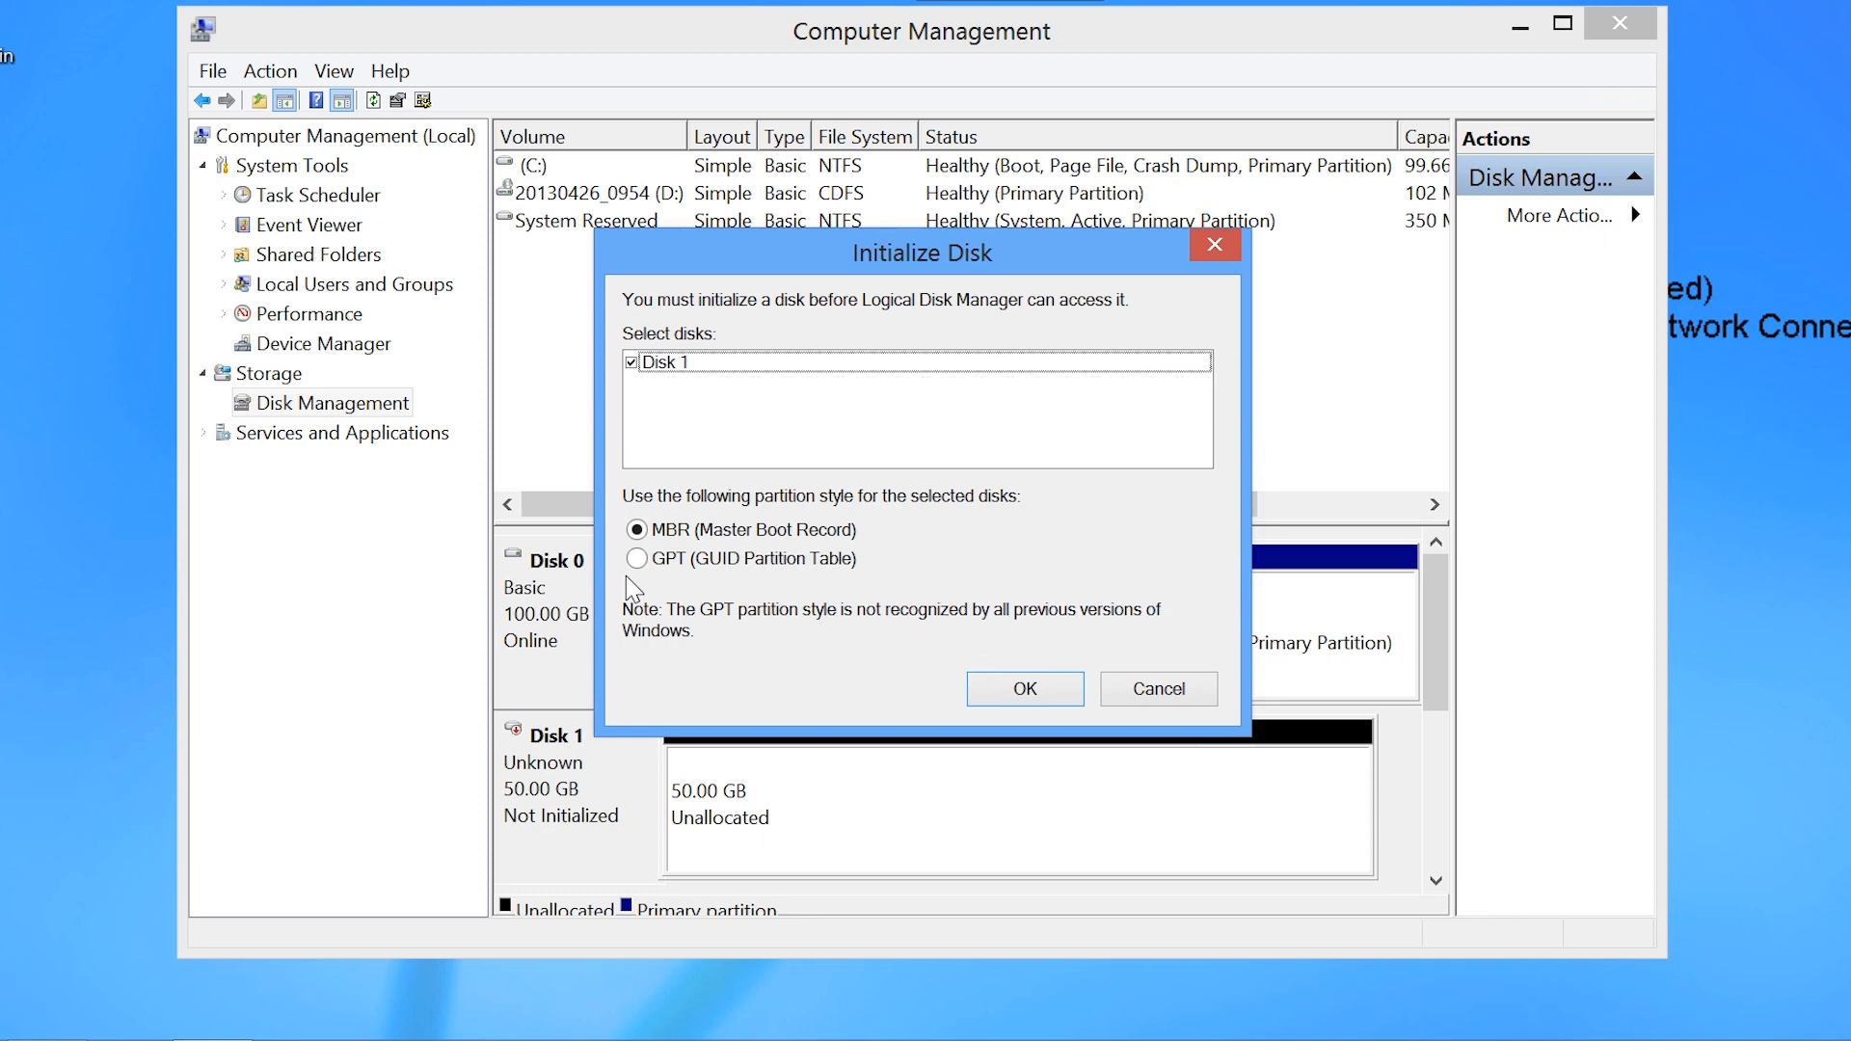
click(1051, 694)
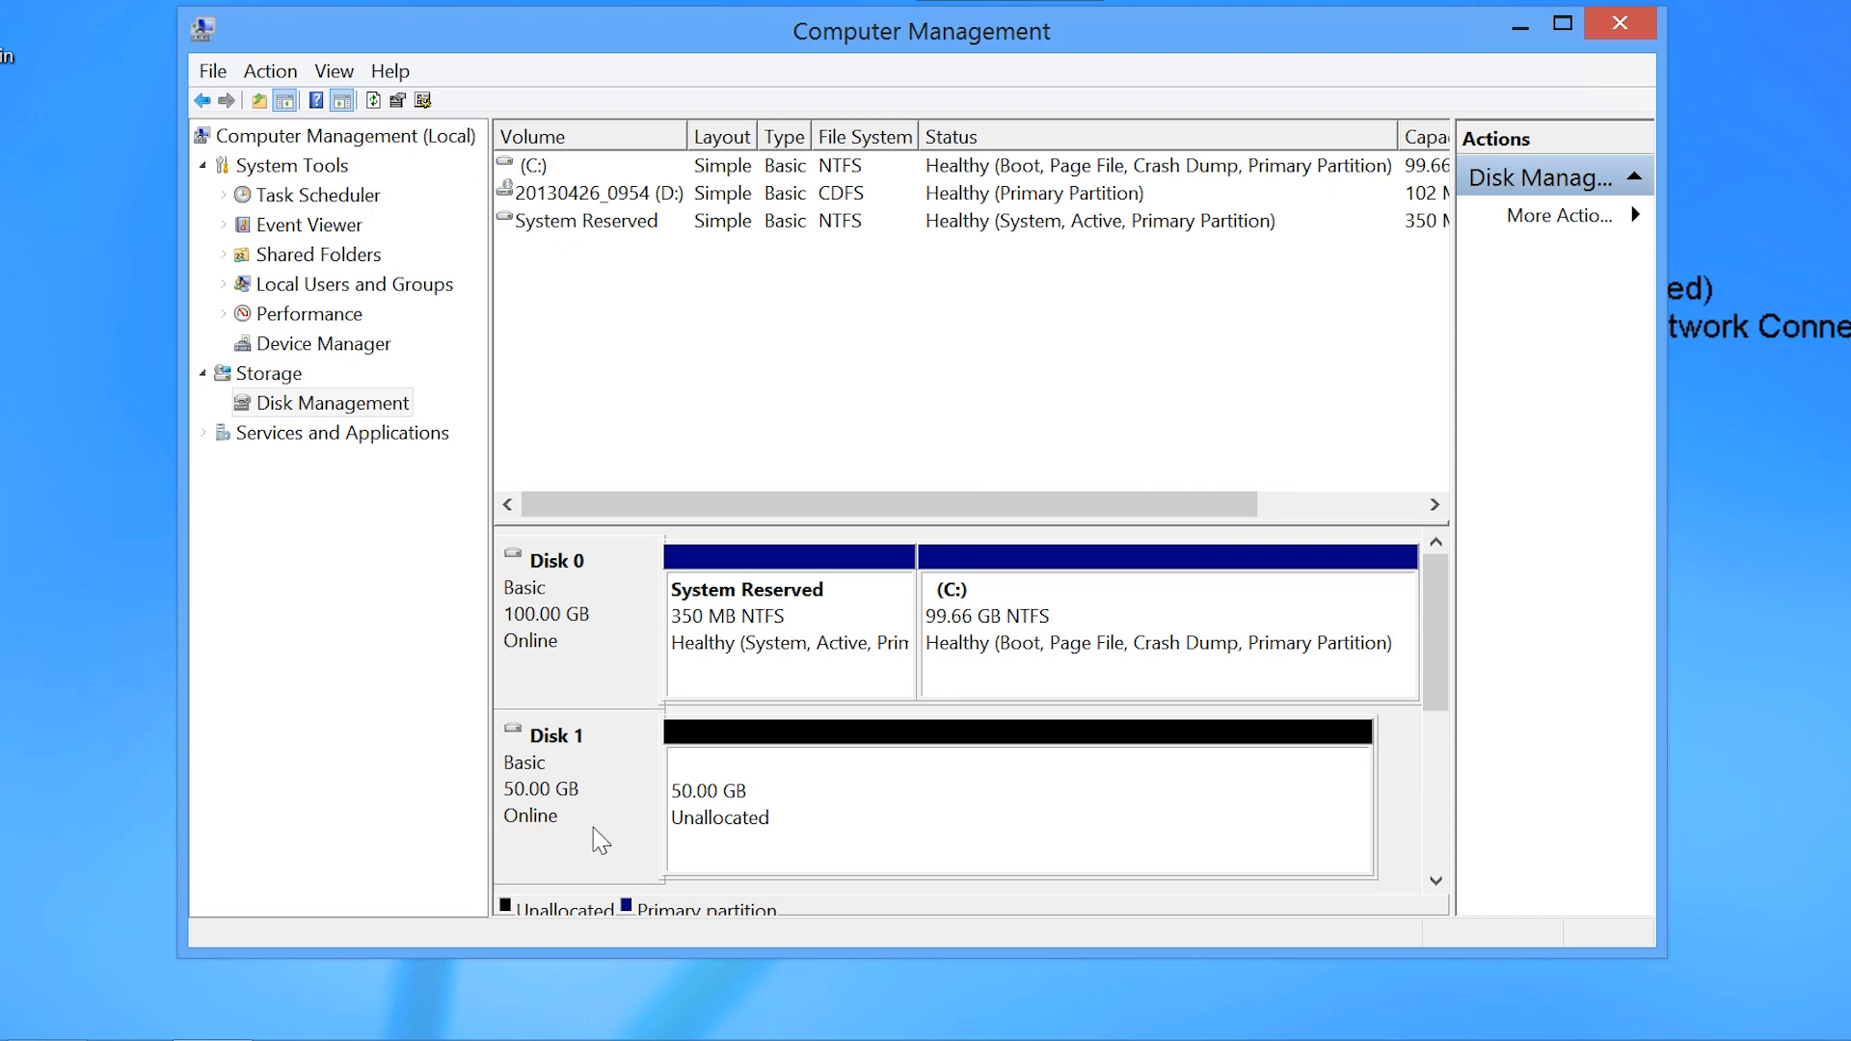
Step: Create a new simple volume across Disk 1's unallocated space with drive letter E and the wizard's default settings
right_click(626, 736)
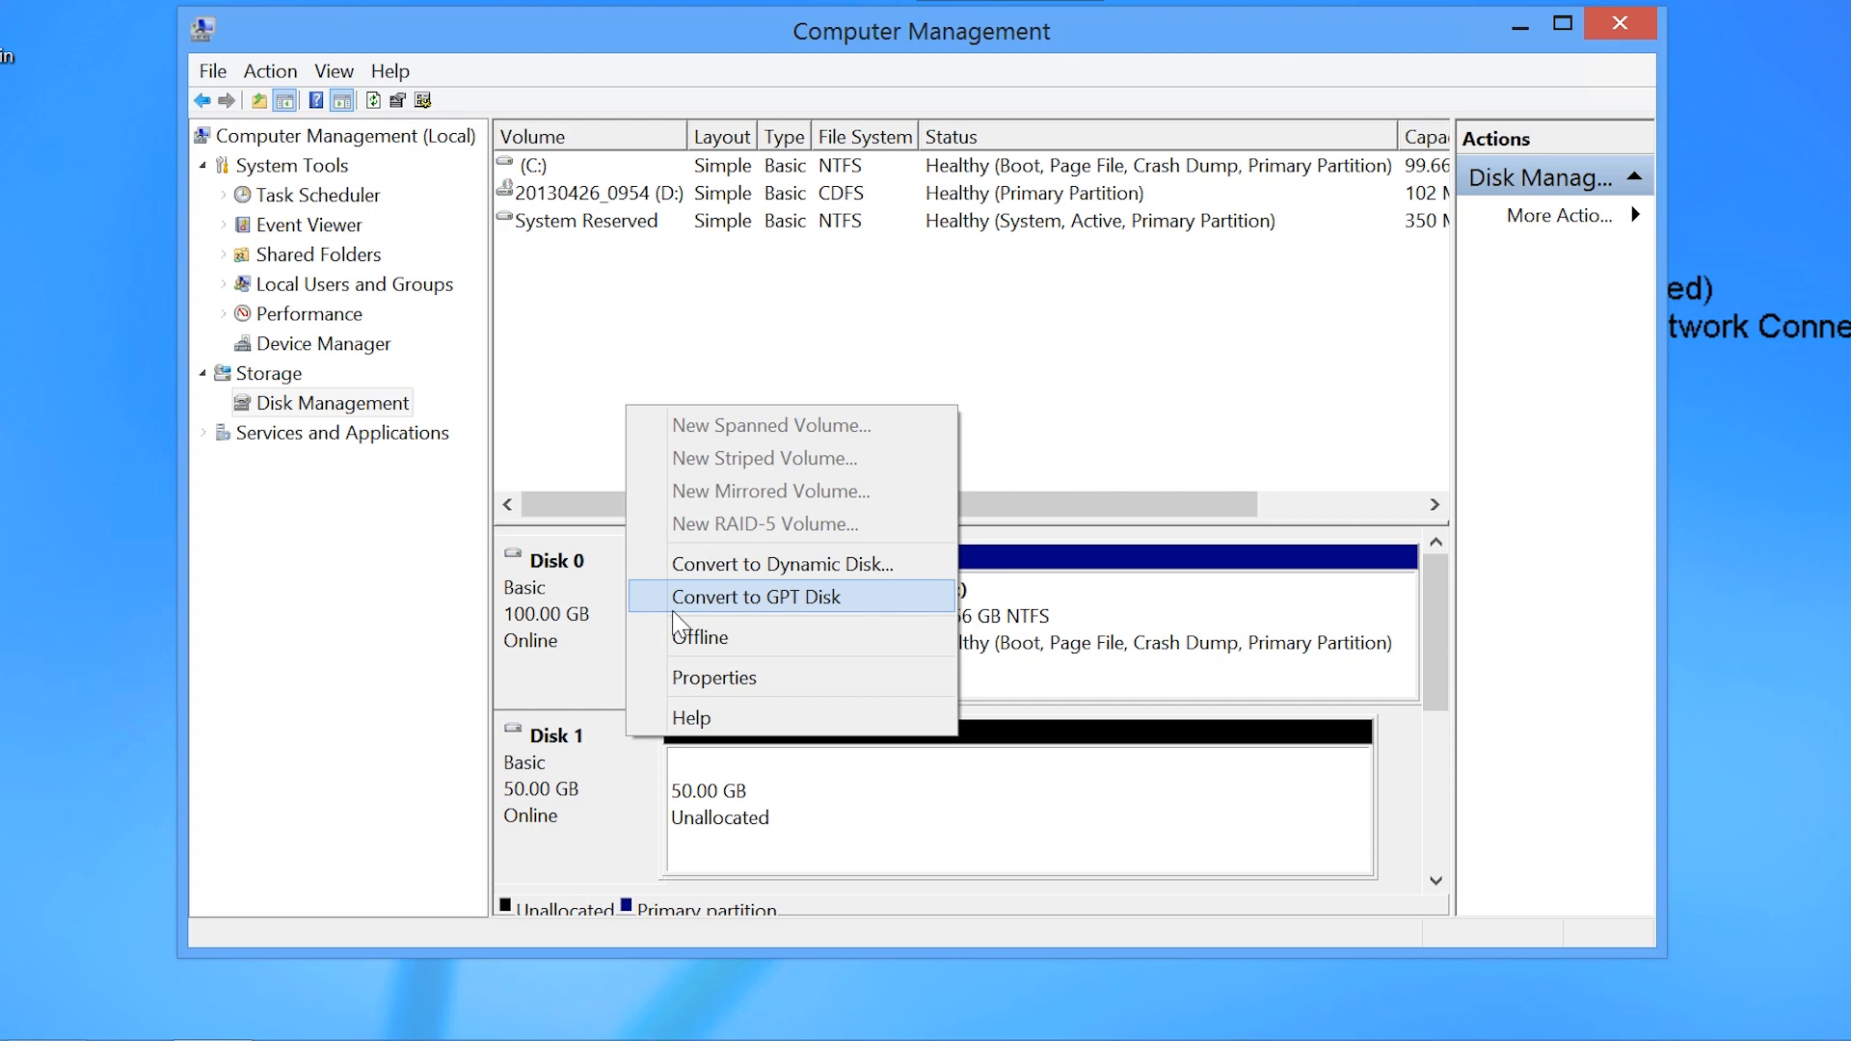
right_click(750, 797)
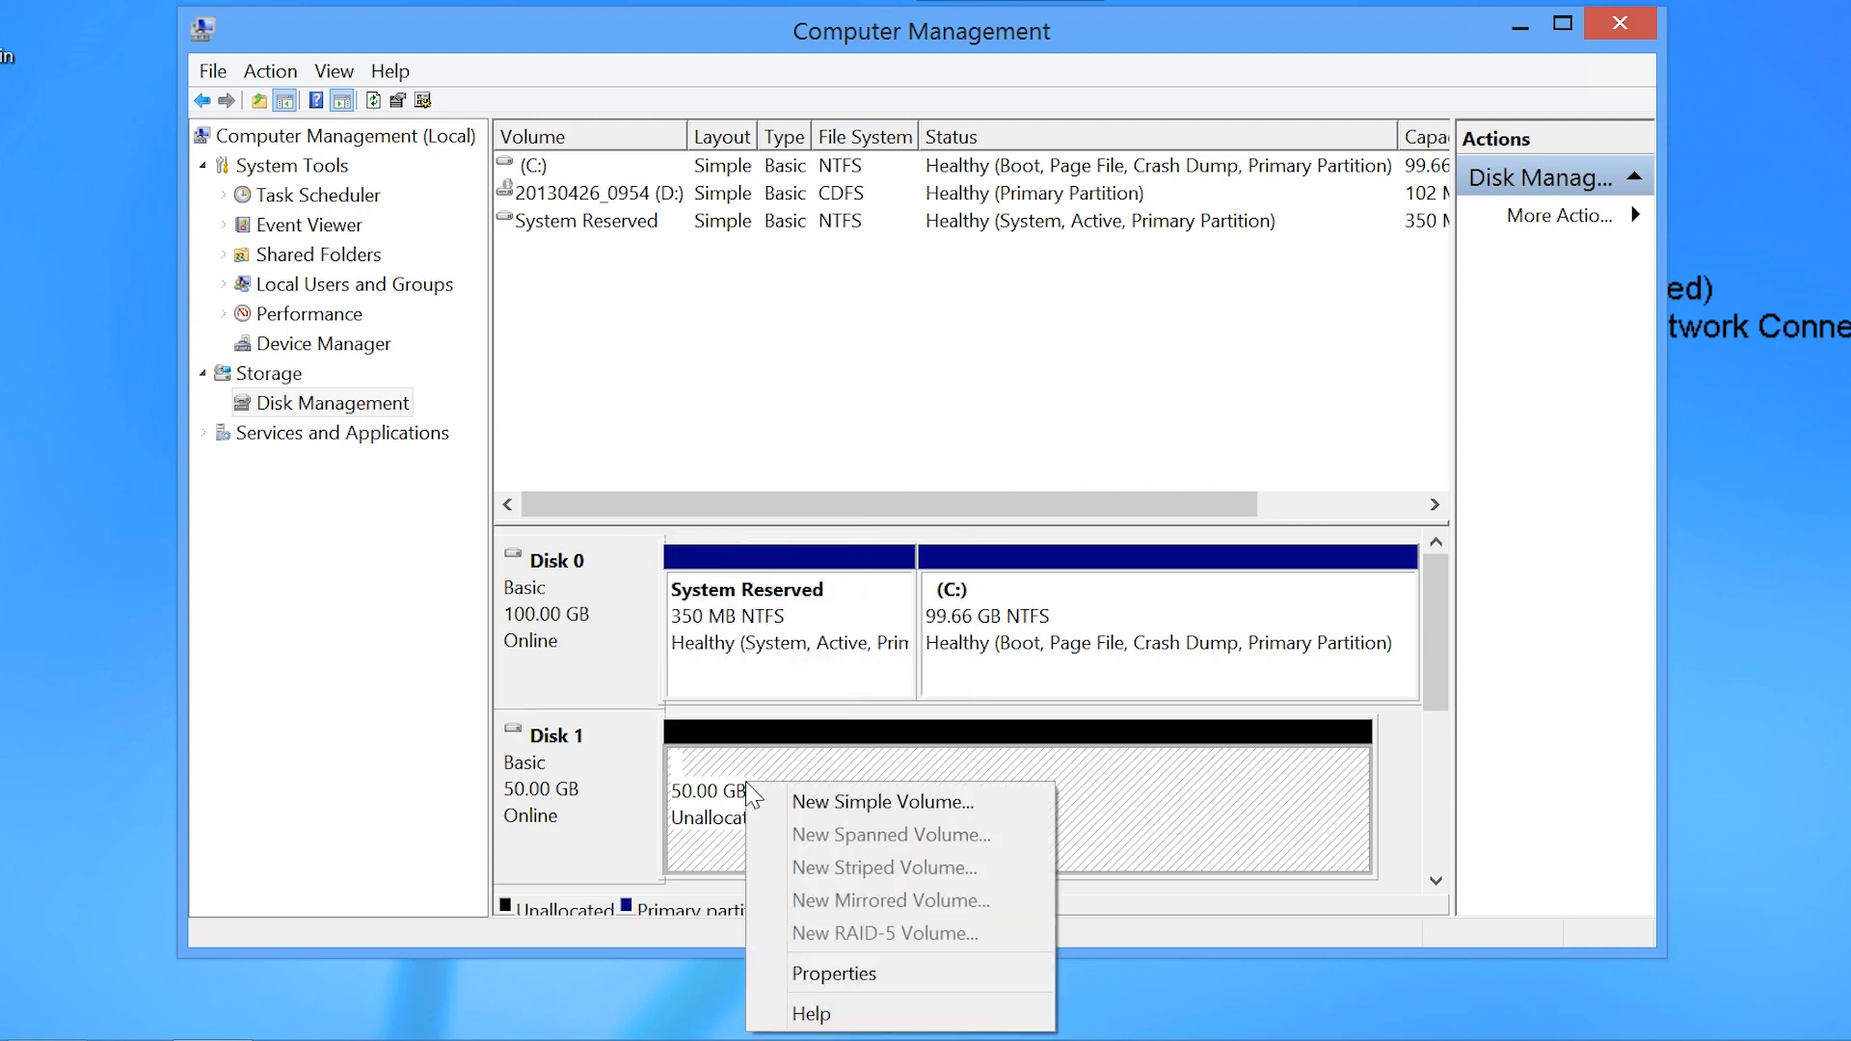
click(1002, 808)
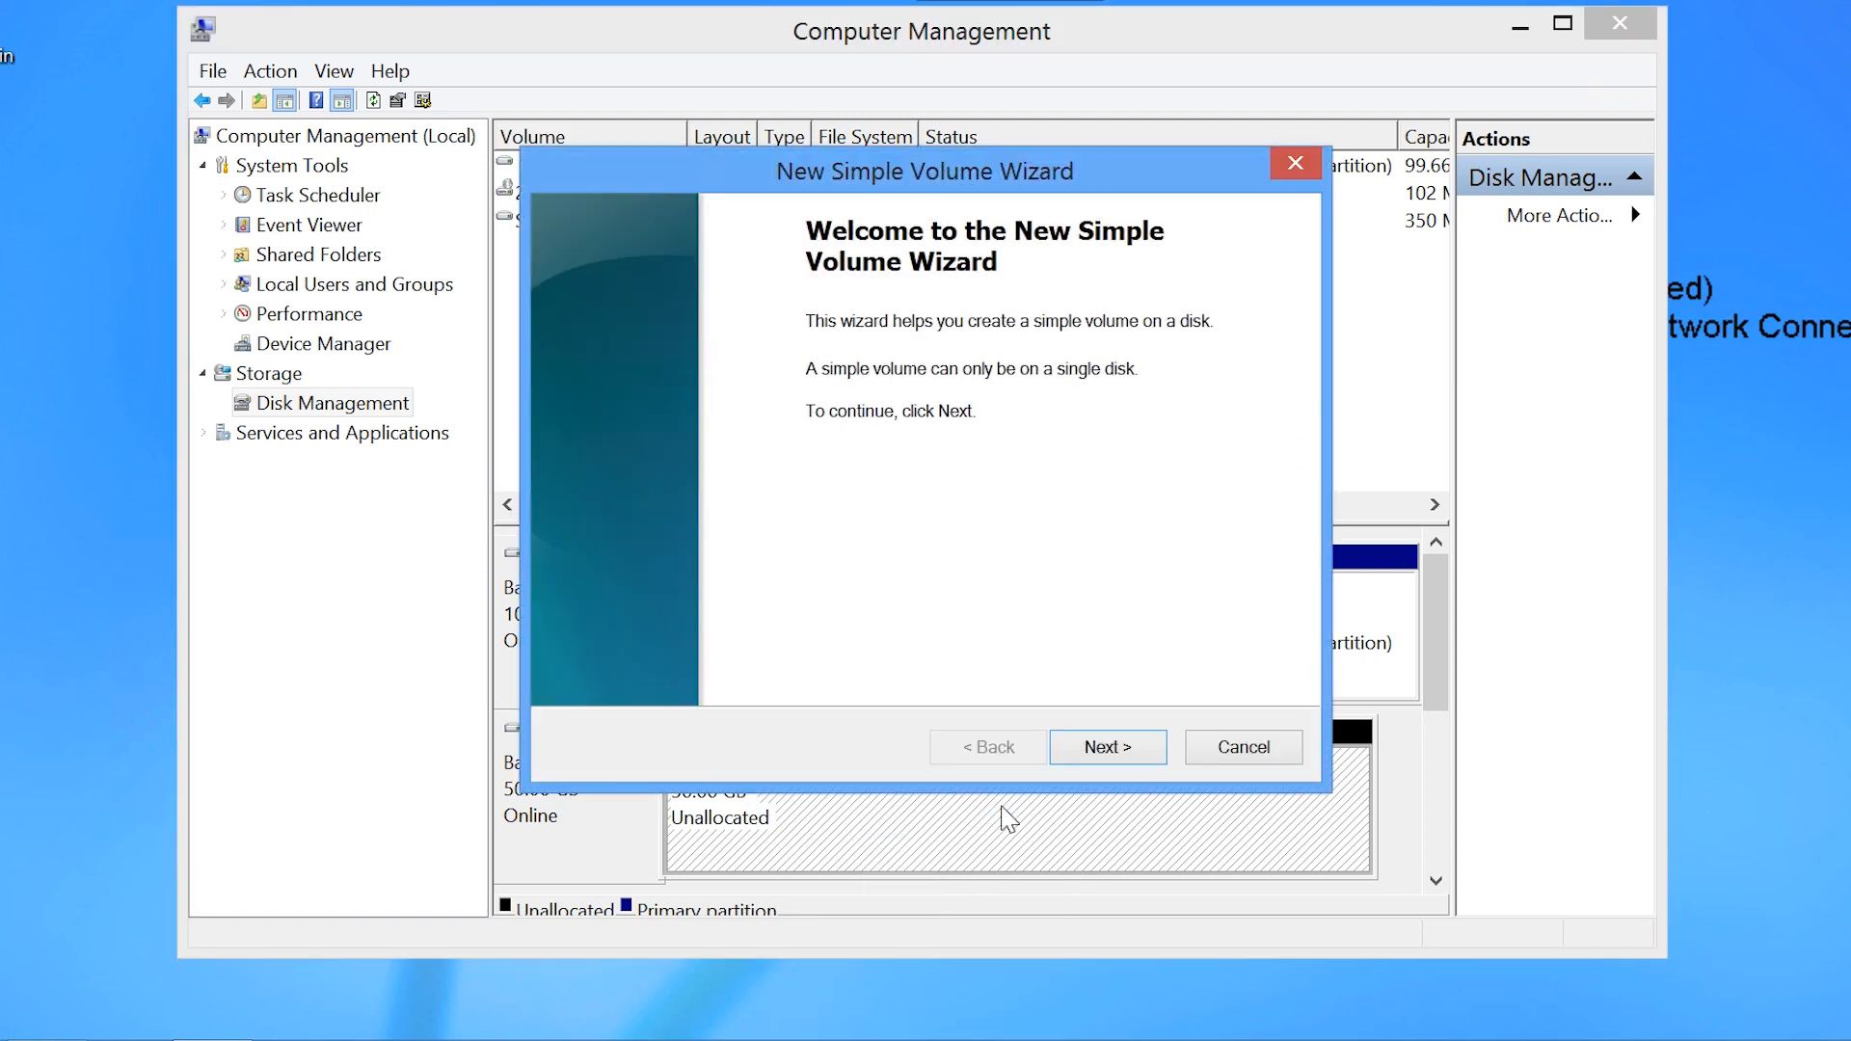
click(1106, 755)
click(1124, 755)
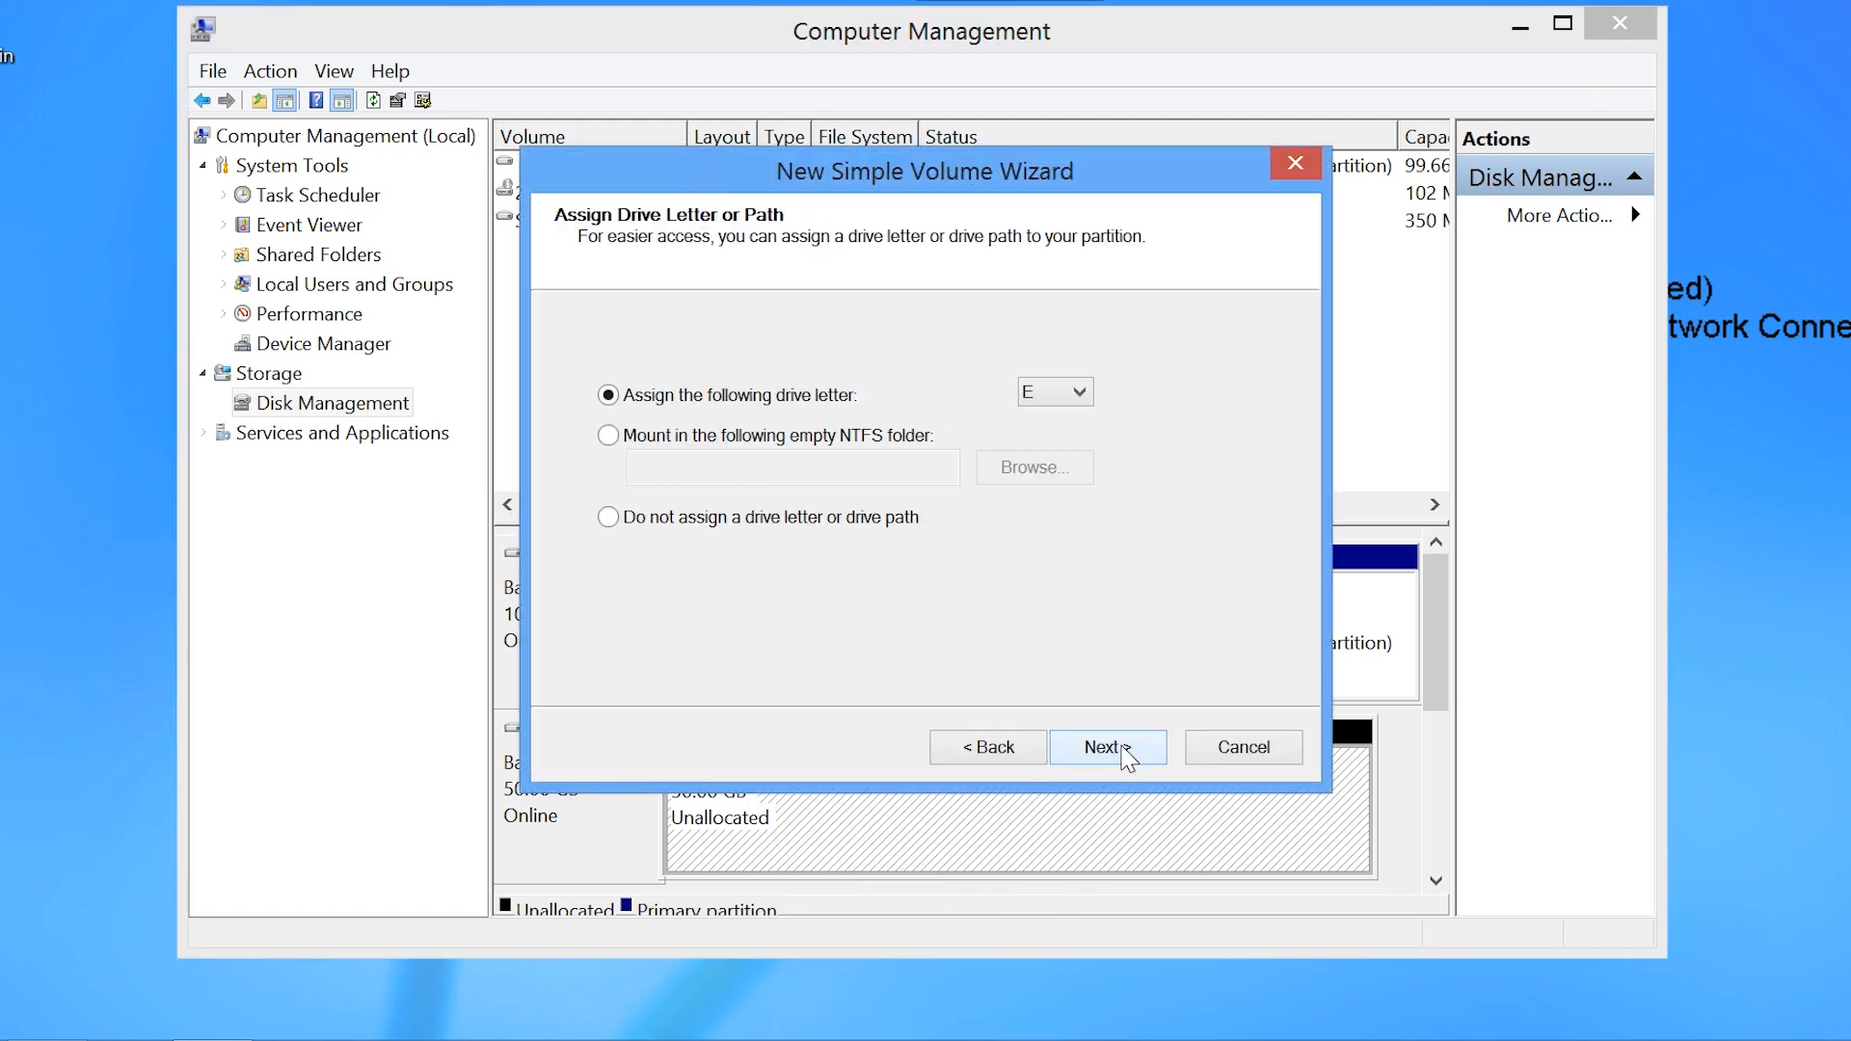
click(1123, 753)
click(1123, 754)
click(1123, 753)
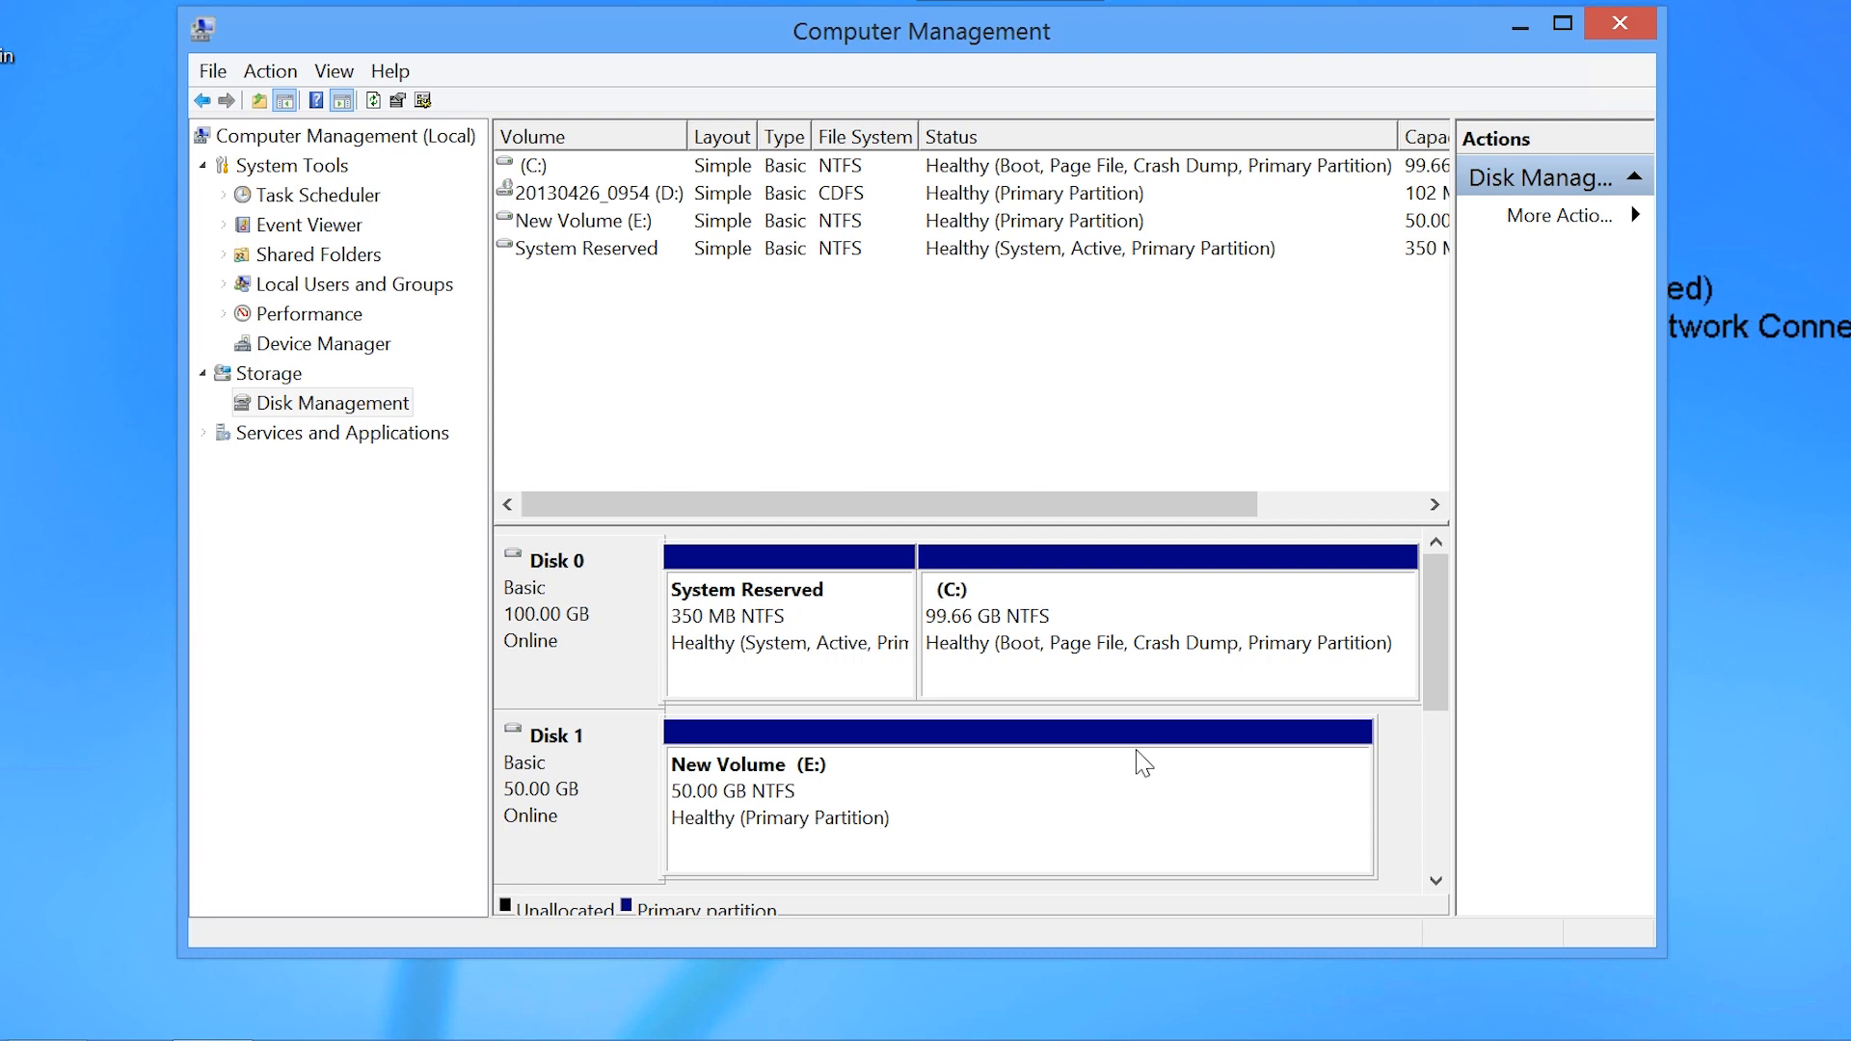
Step: Check Disk 1's options, then delete the New Volume (E:) on Disk 1, confirming the data-loss warning
right_click(595, 786)
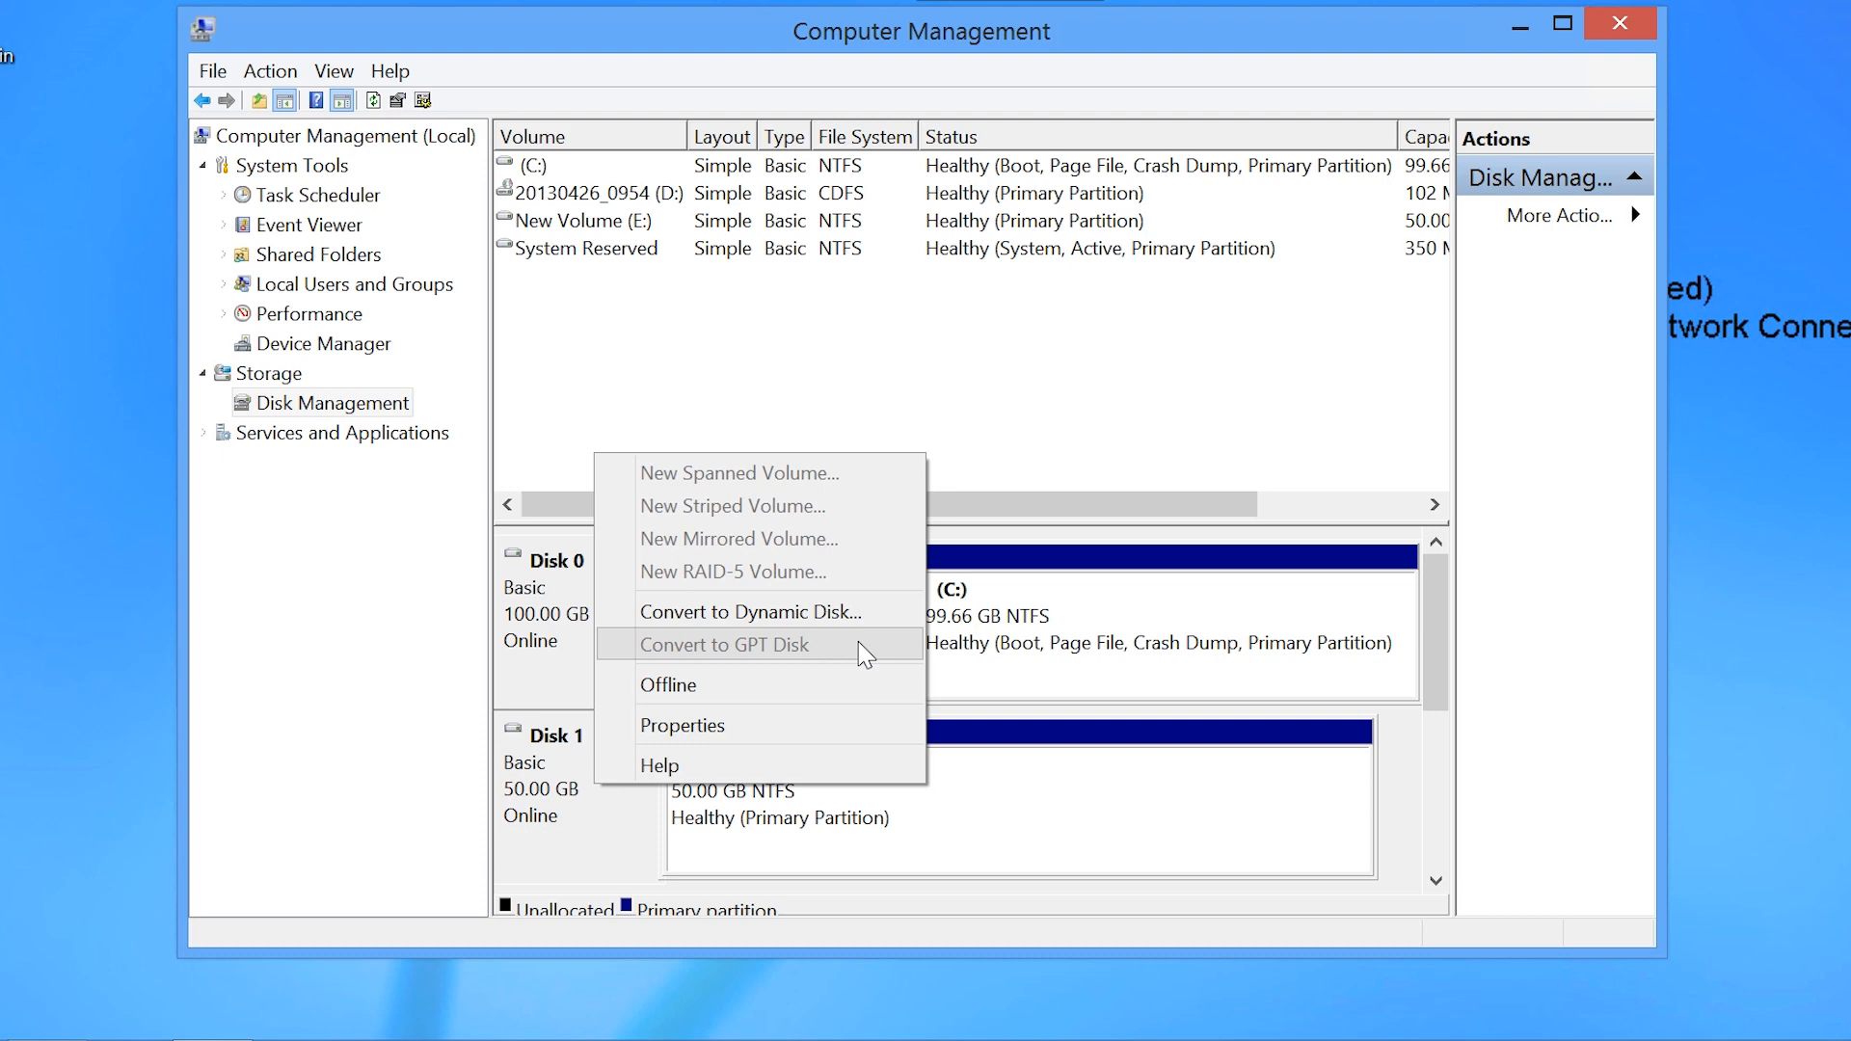
right_click(1032, 784)
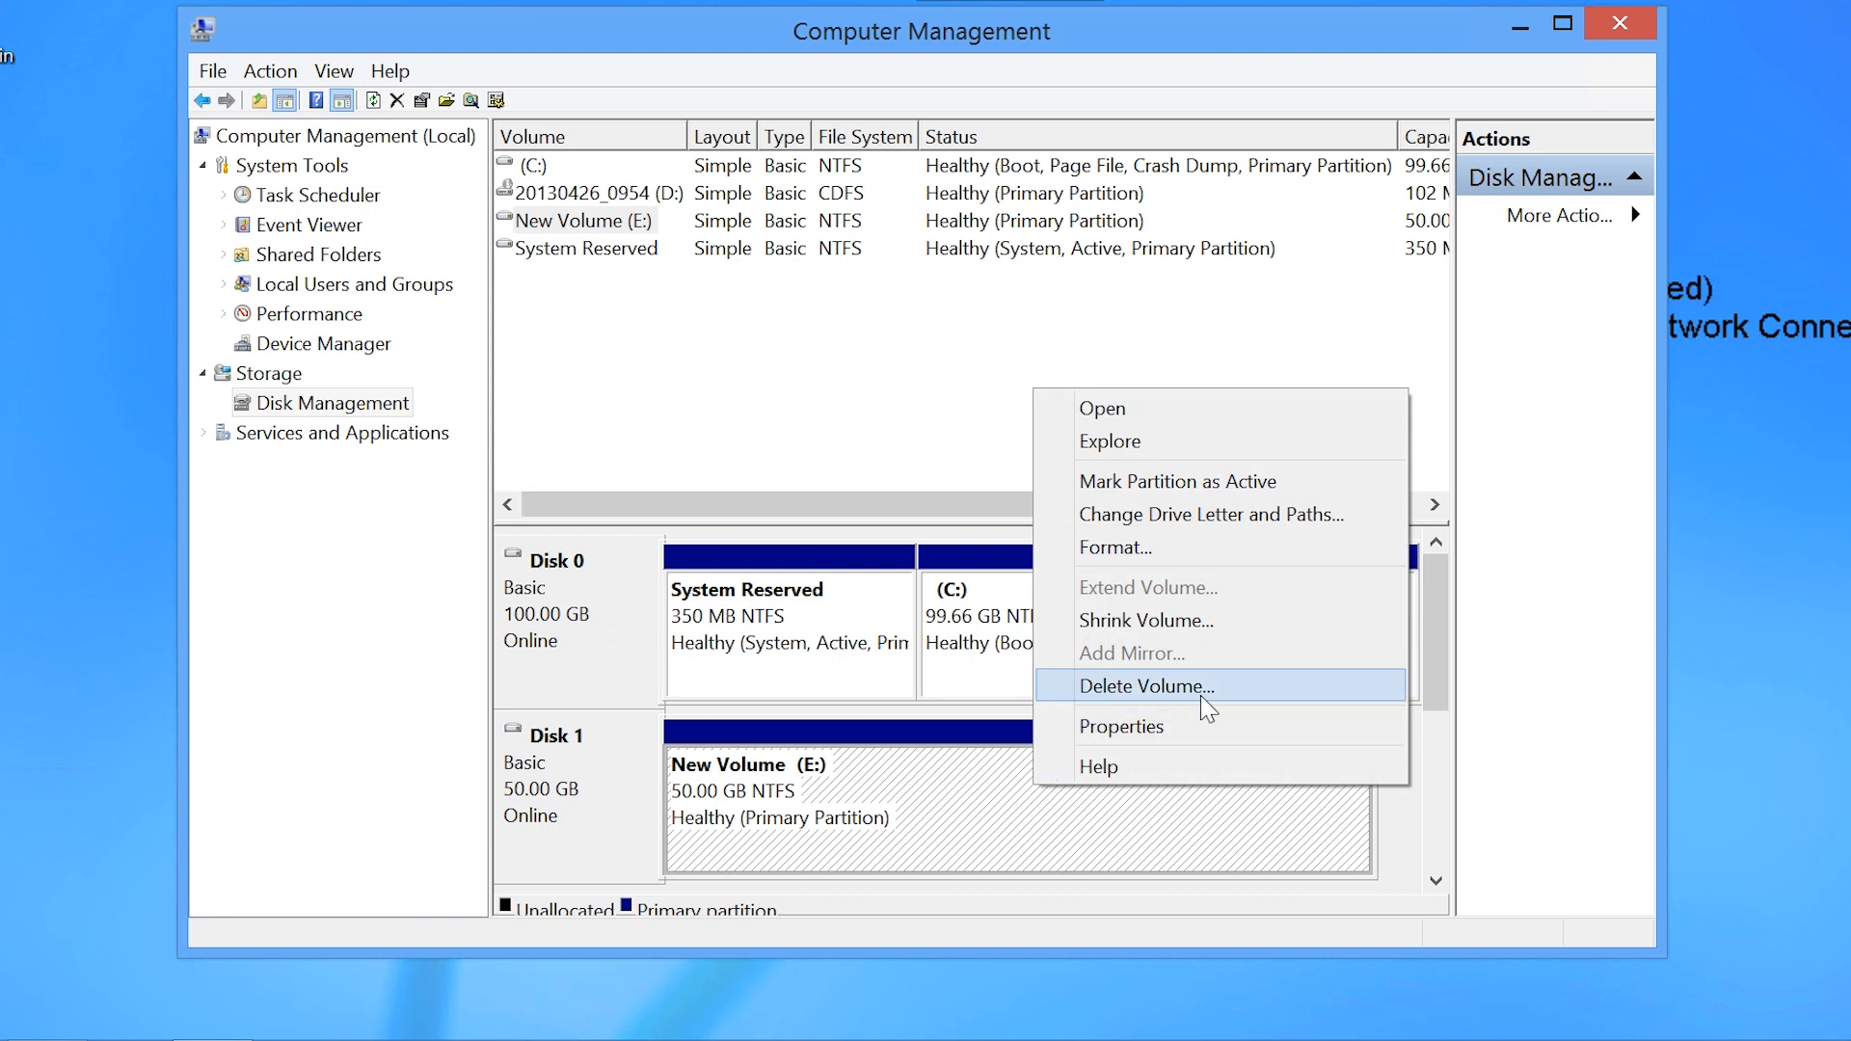
click(1239, 693)
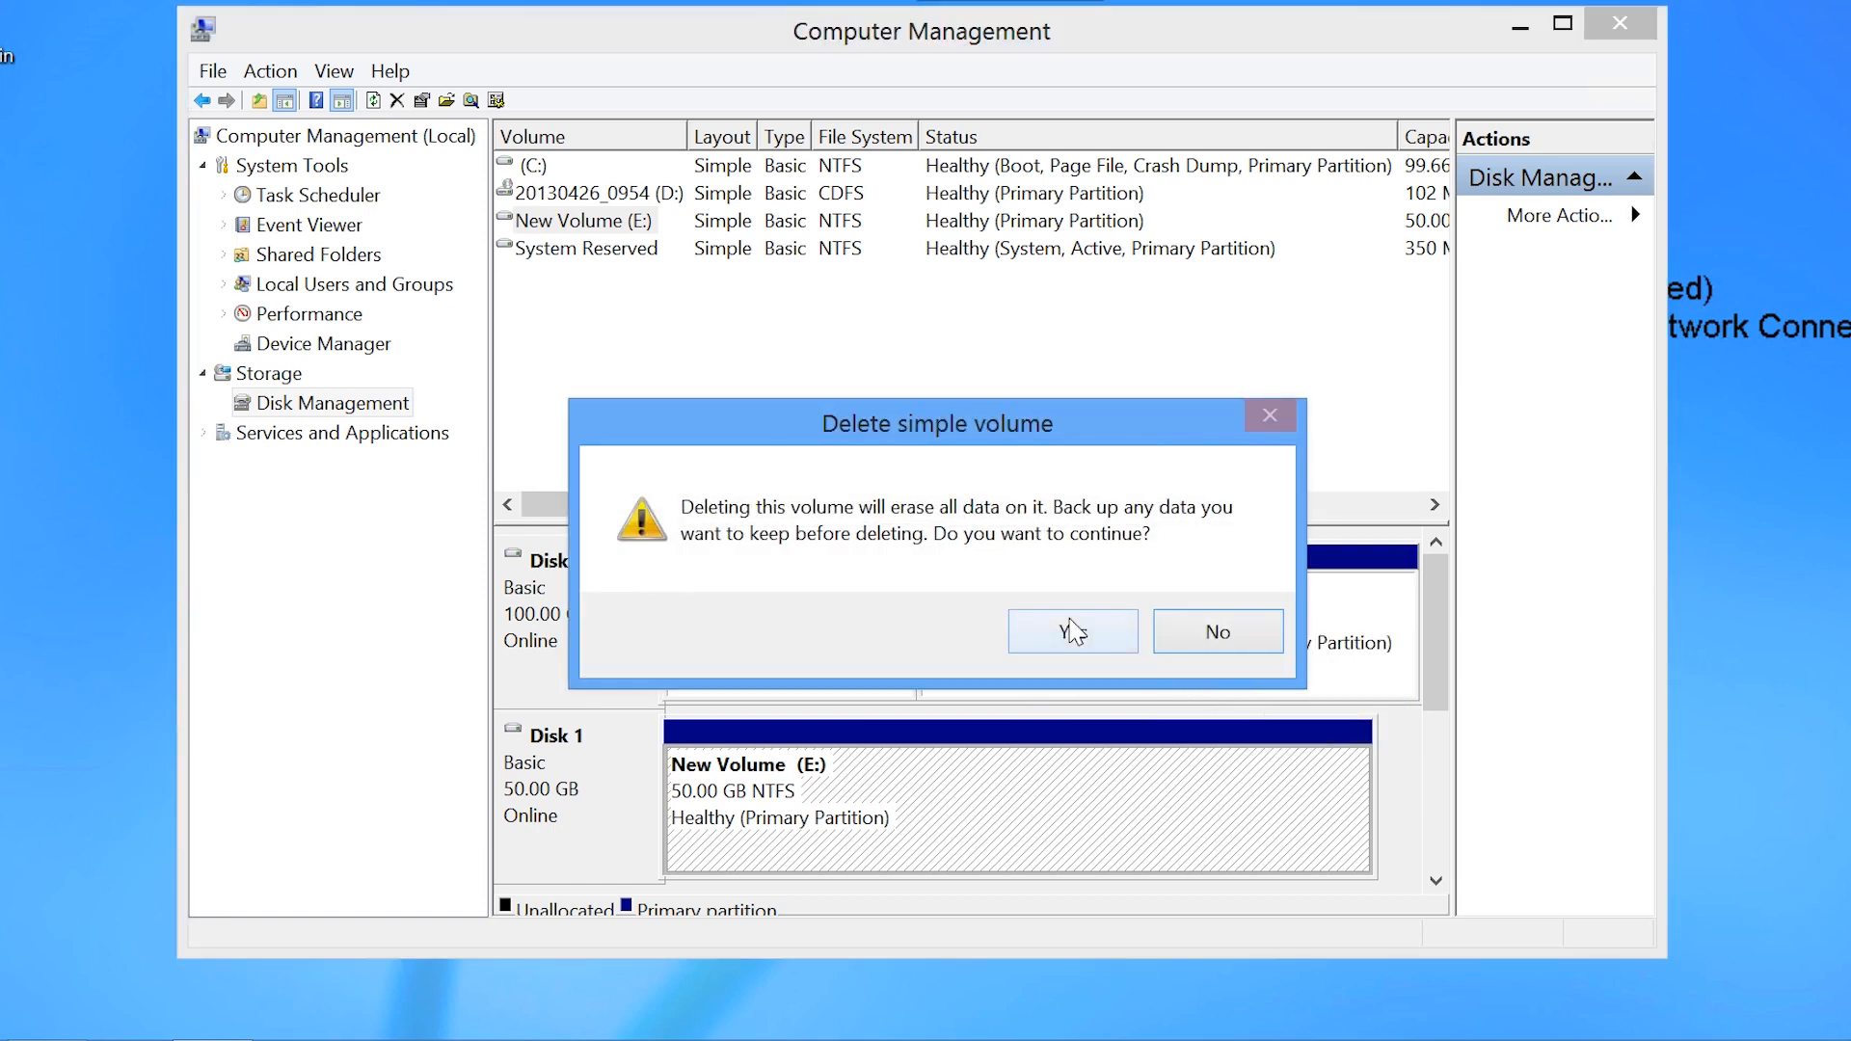
click(1068, 621)
Step: Convert Disk 1 to a GPT disk and open Disk 1's device properties to examine them
right_click(592, 783)
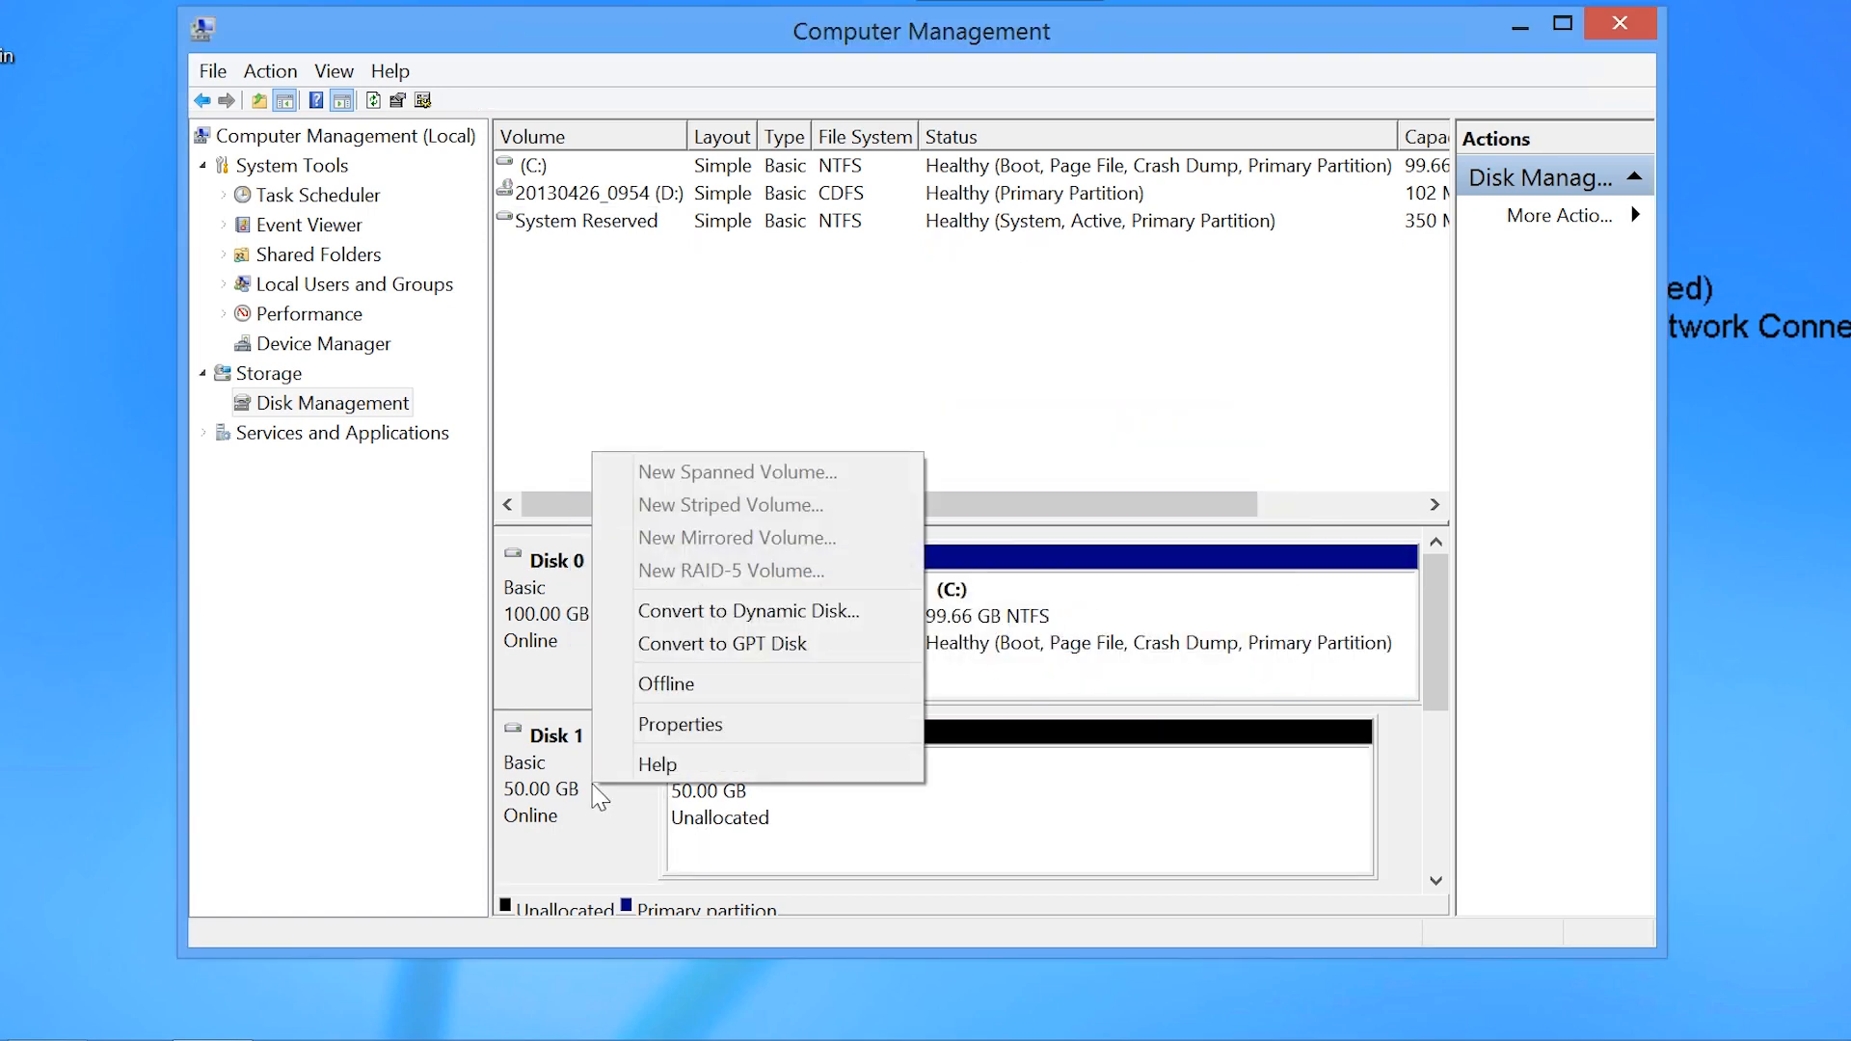
click(860, 644)
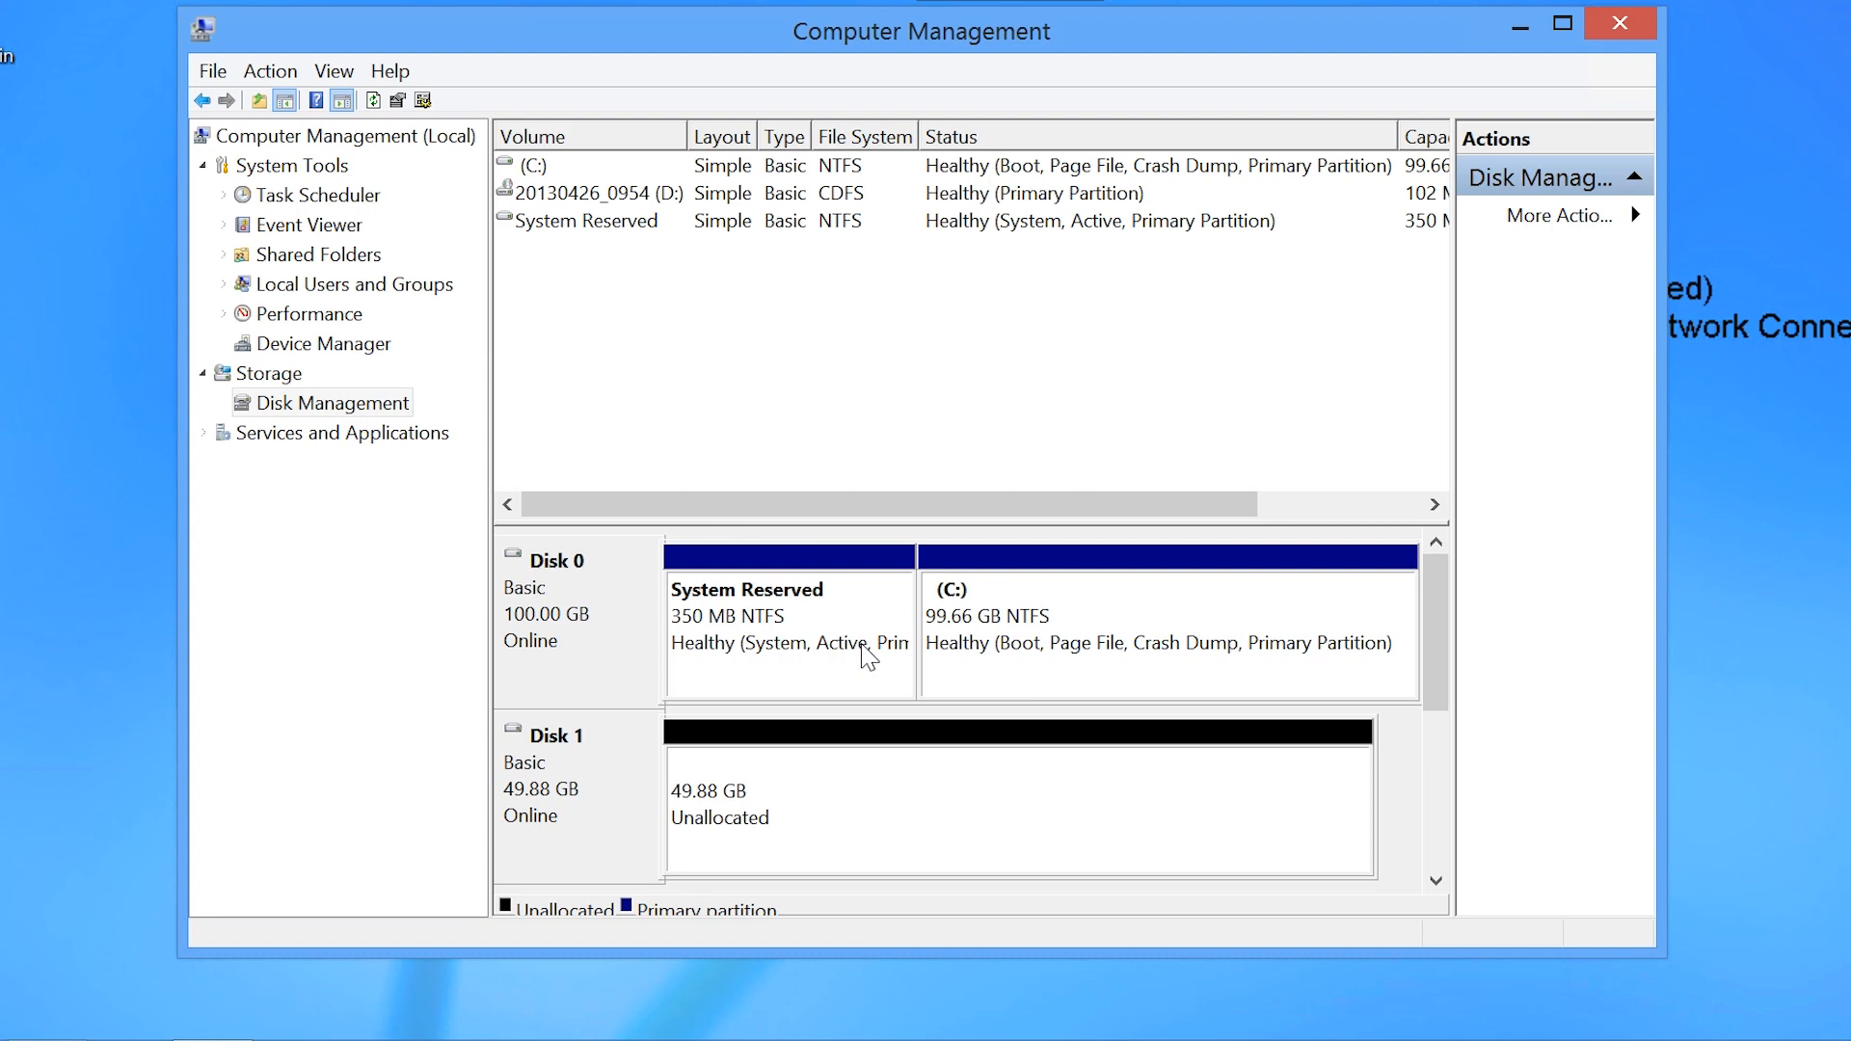
right_click(585, 779)
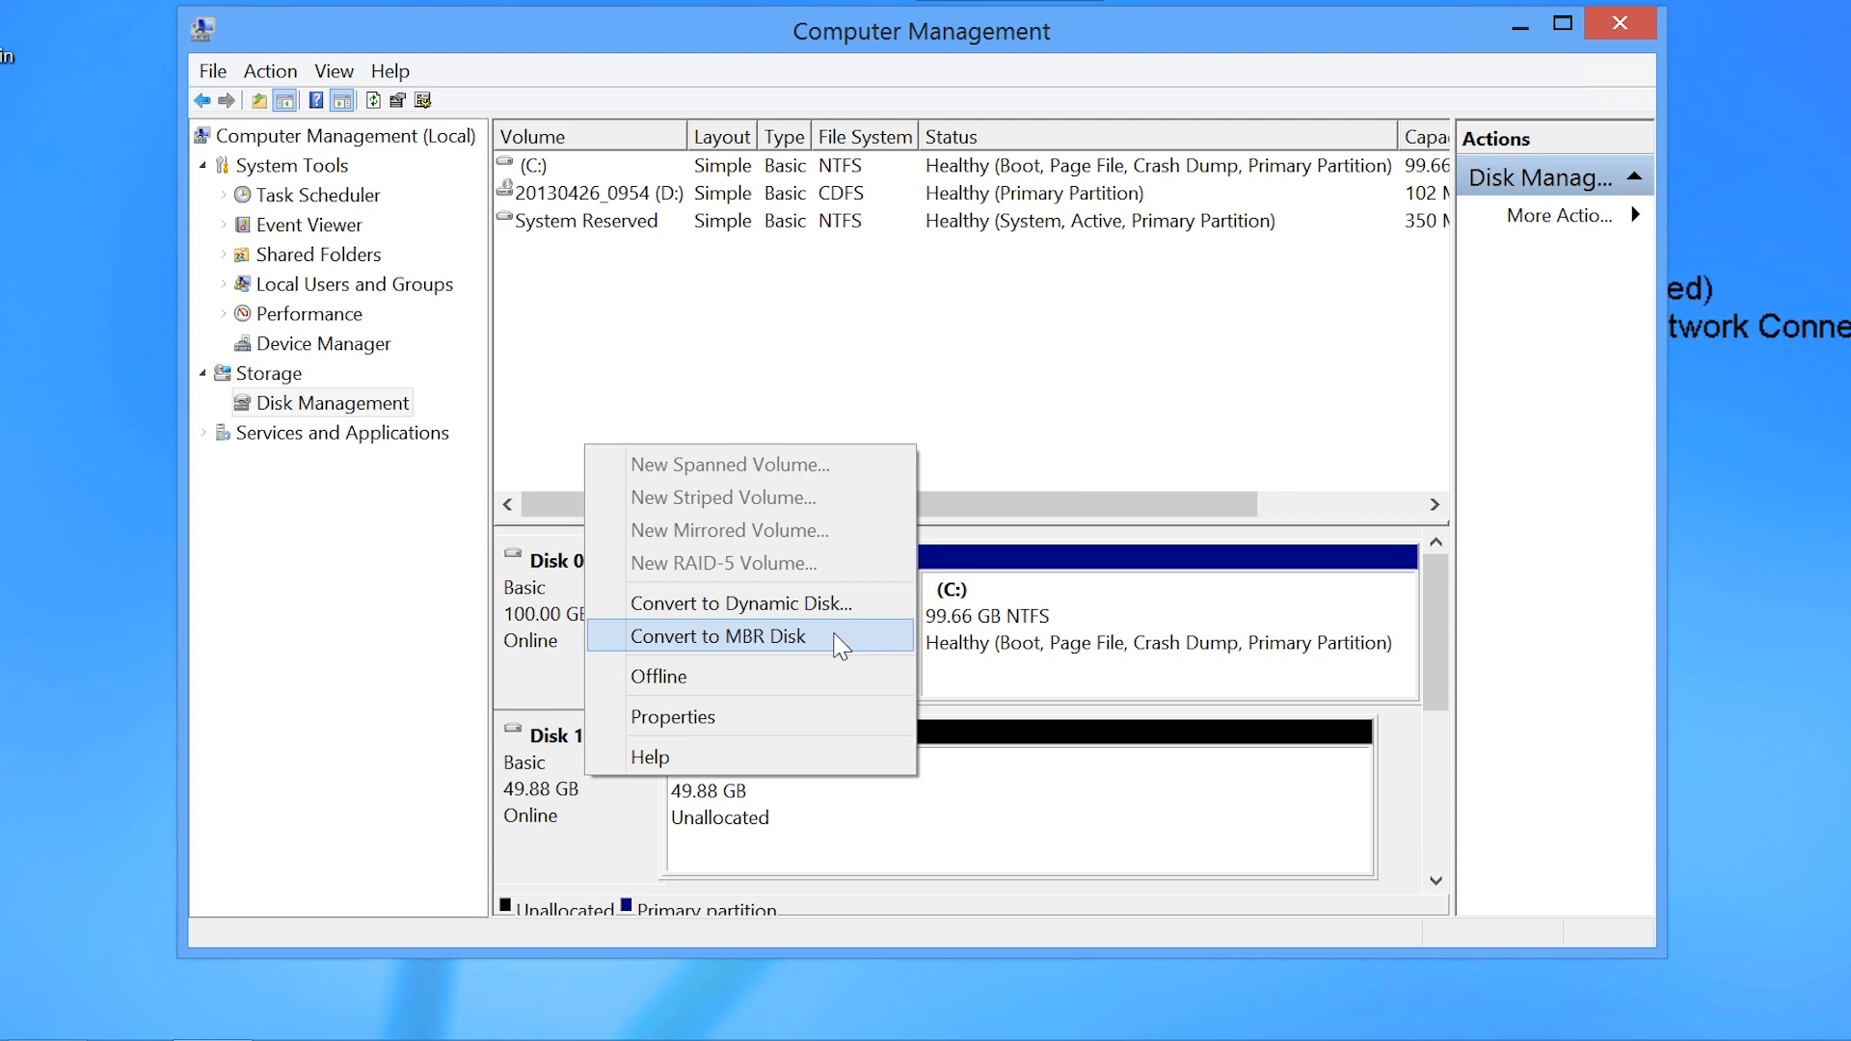
click(798, 717)
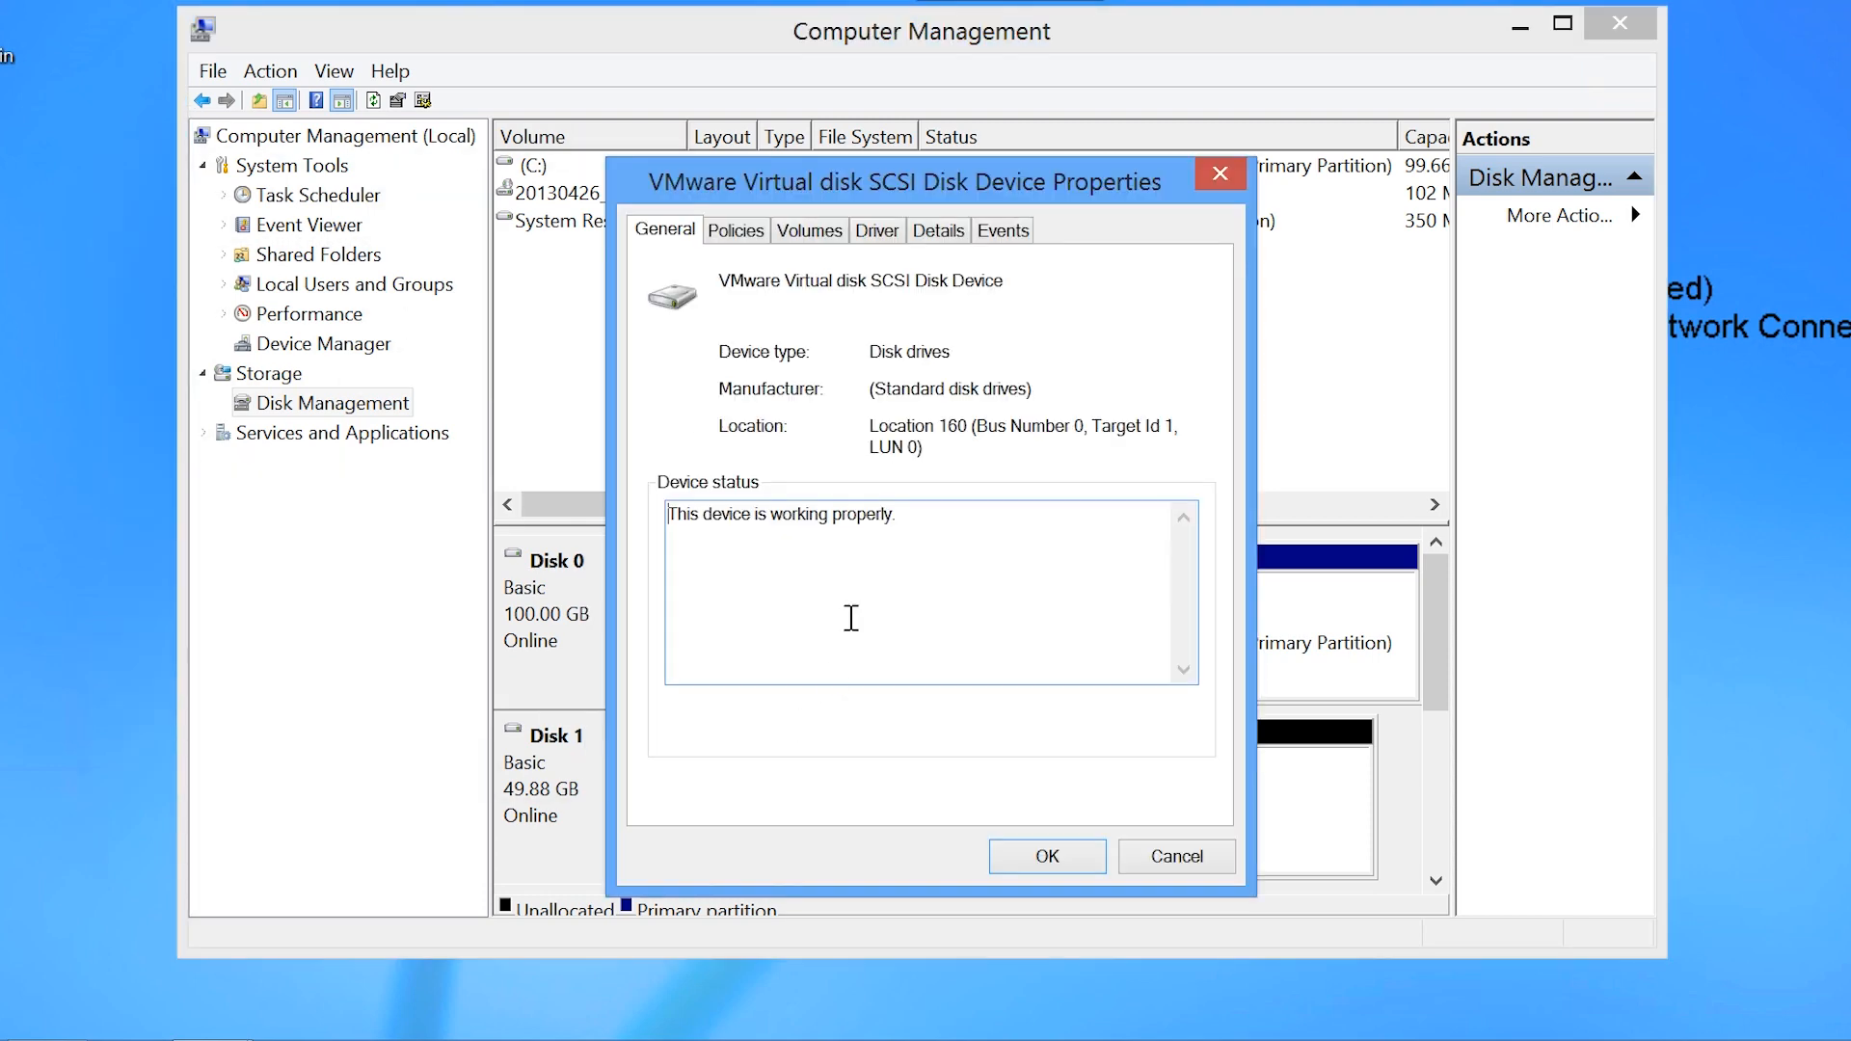
click(839, 241)
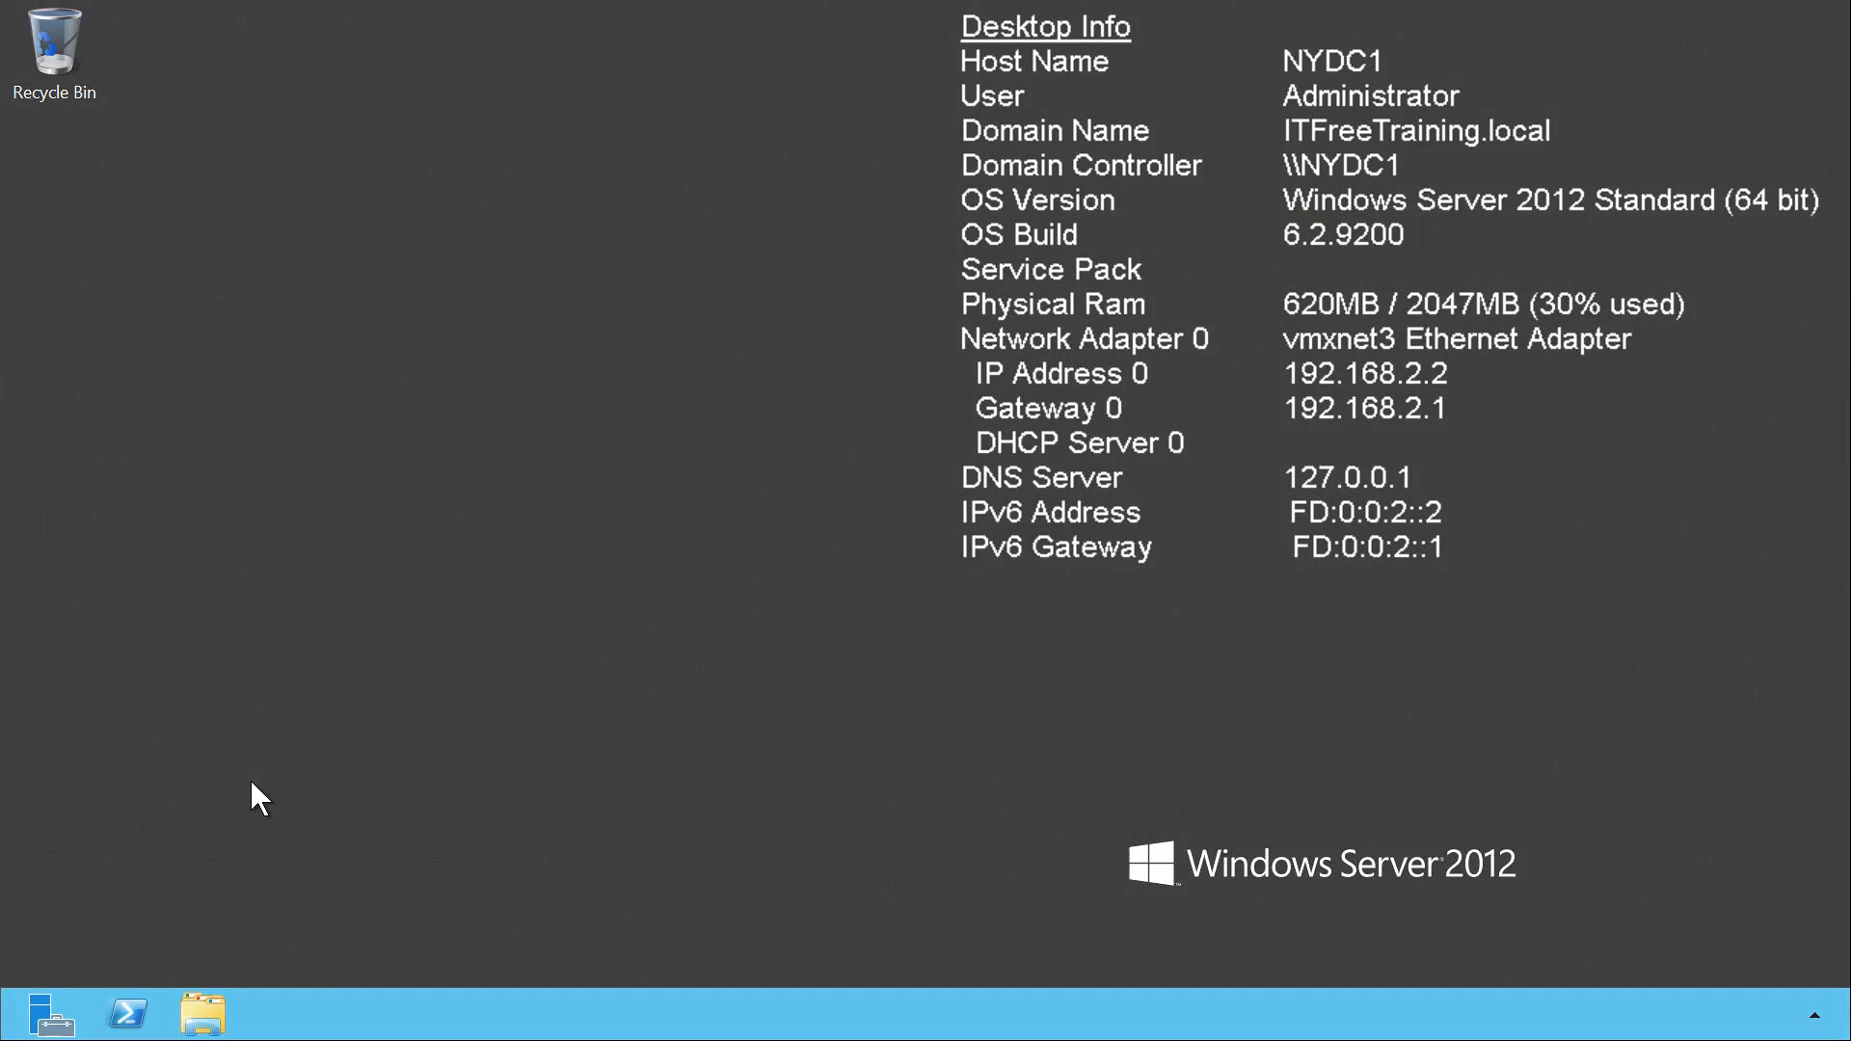
Step: Open Disk Management from Server Manager's Tools via Computer Management and examine the offline Disk 1
click(46, 1017)
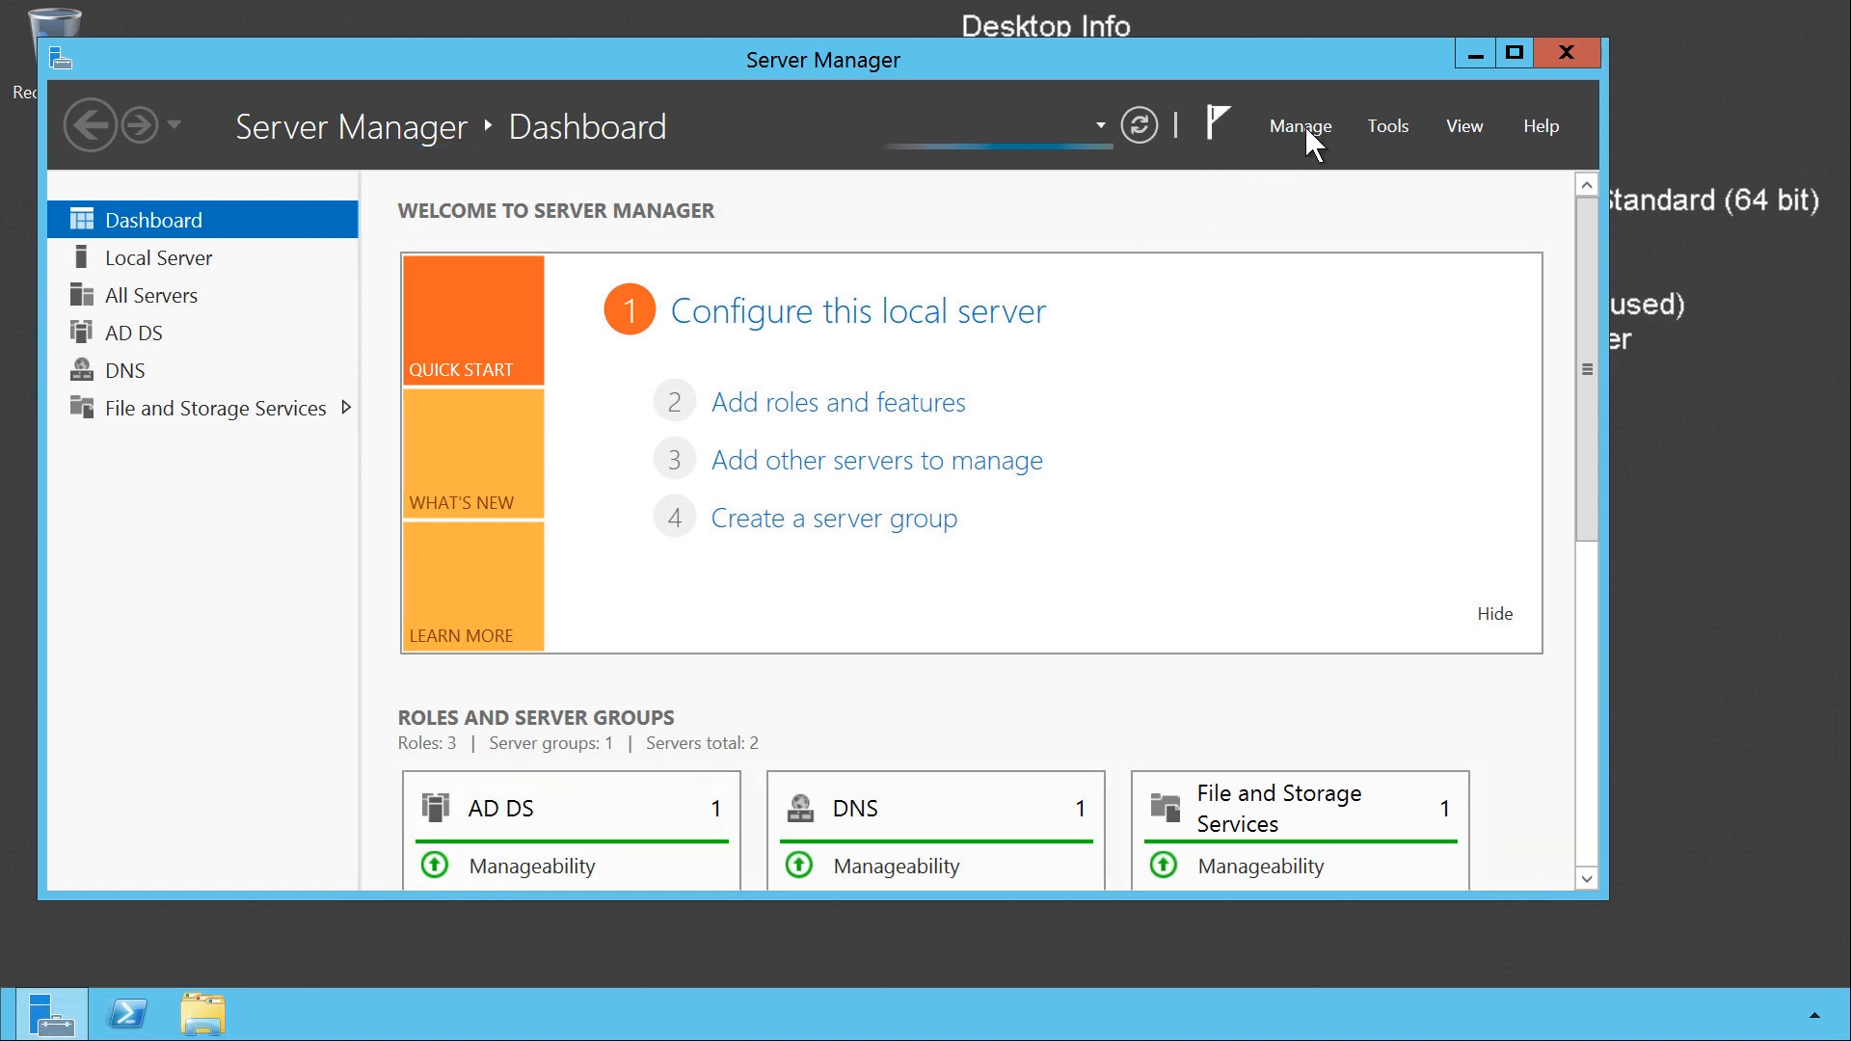
click(1374, 128)
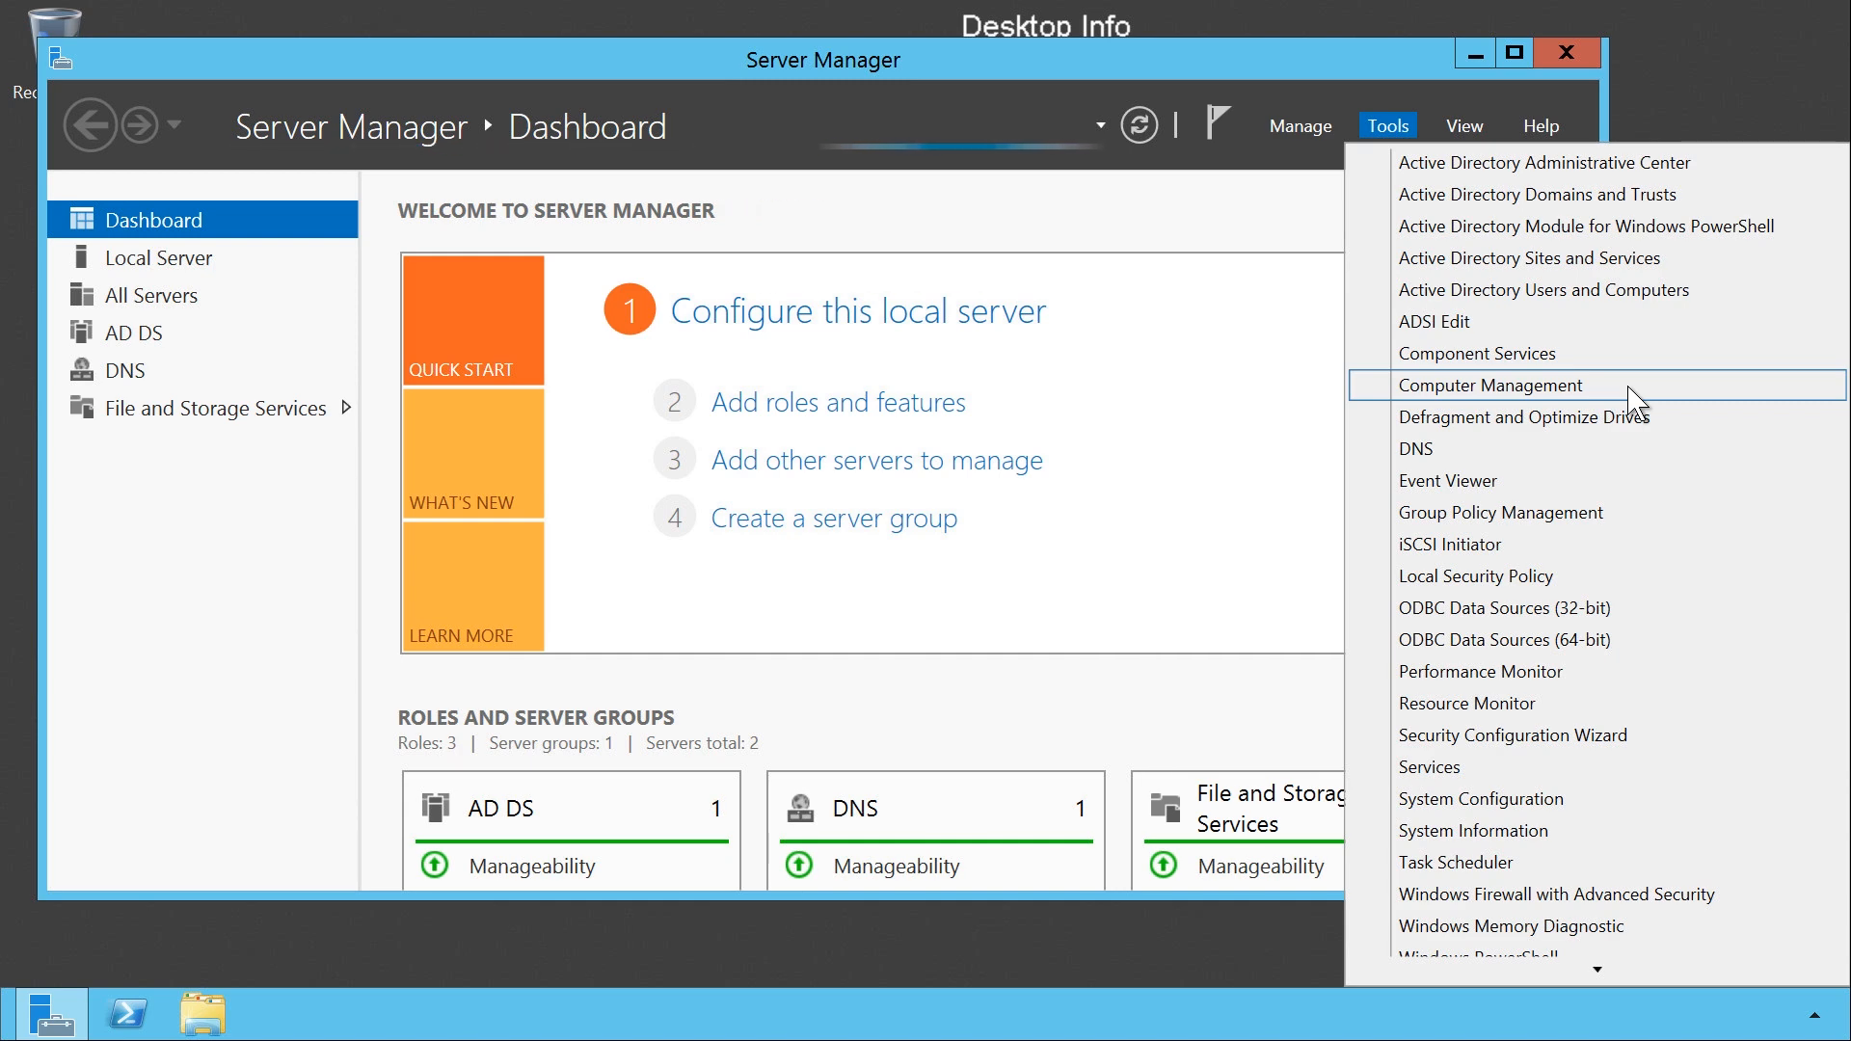
click(1542, 386)
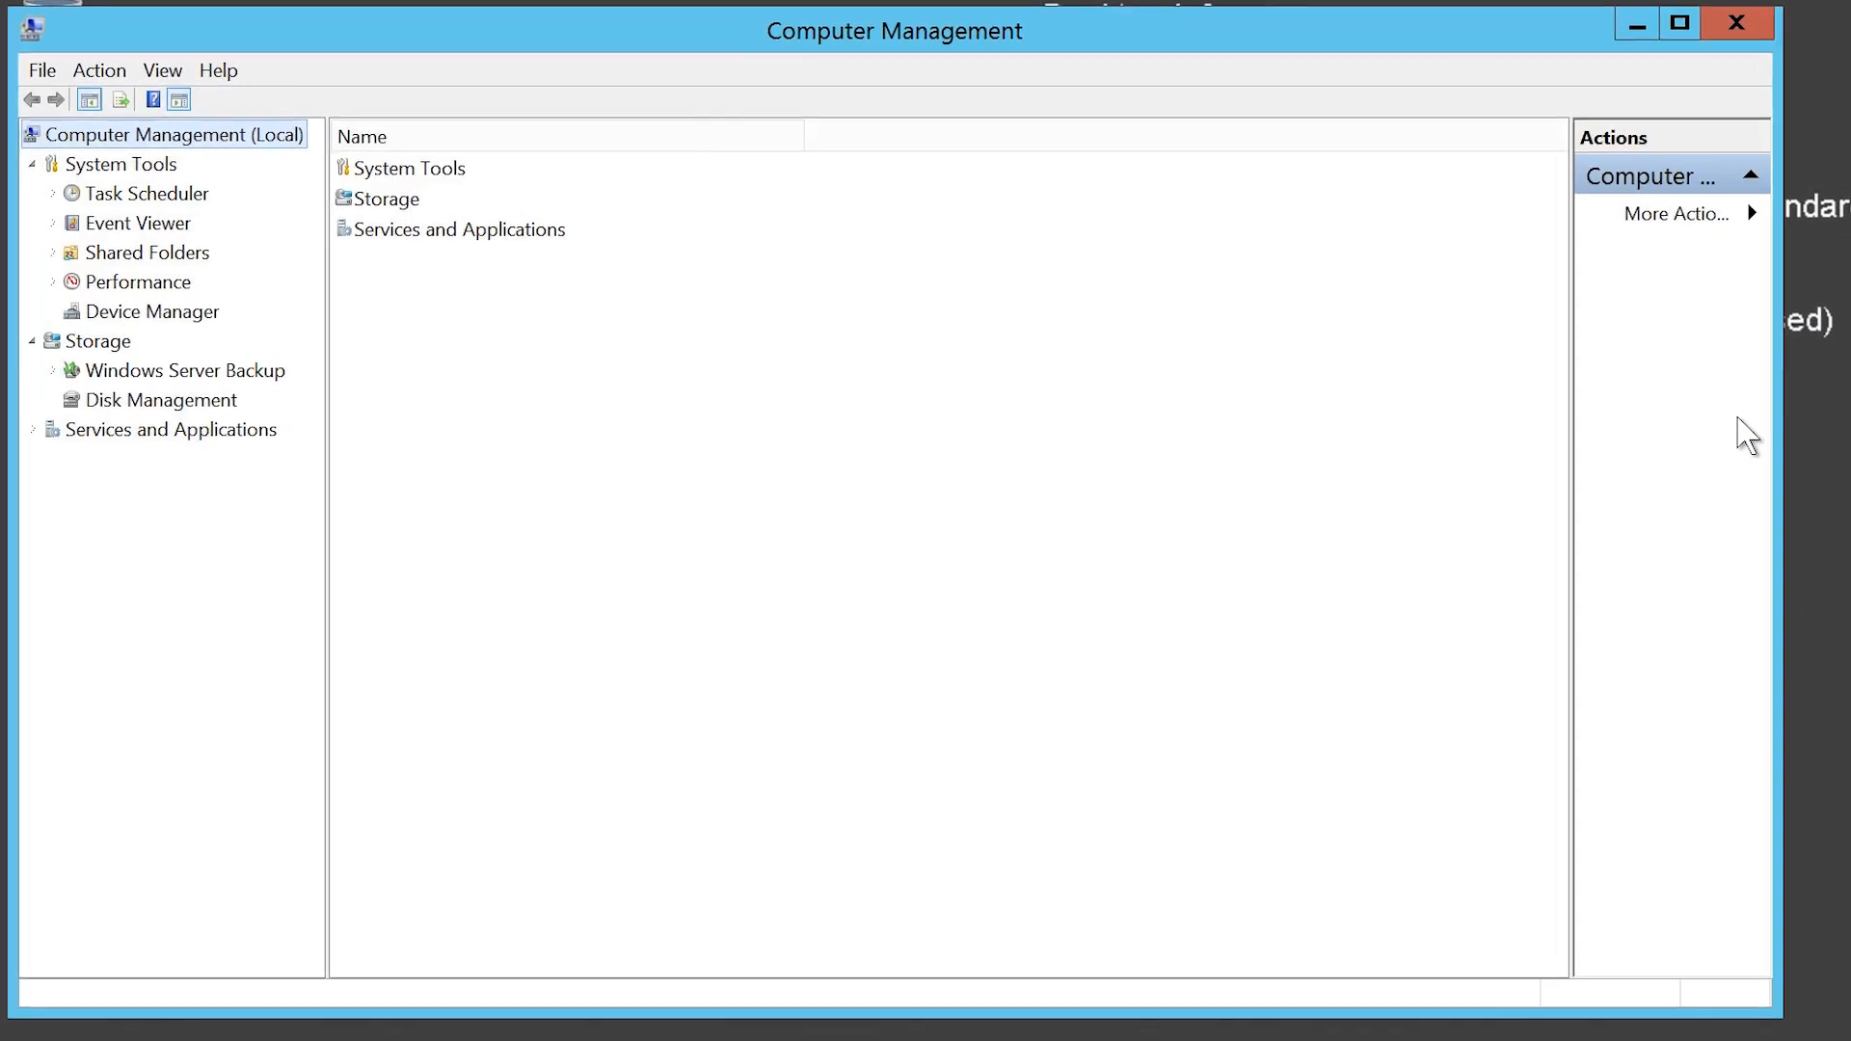
click(79, 403)
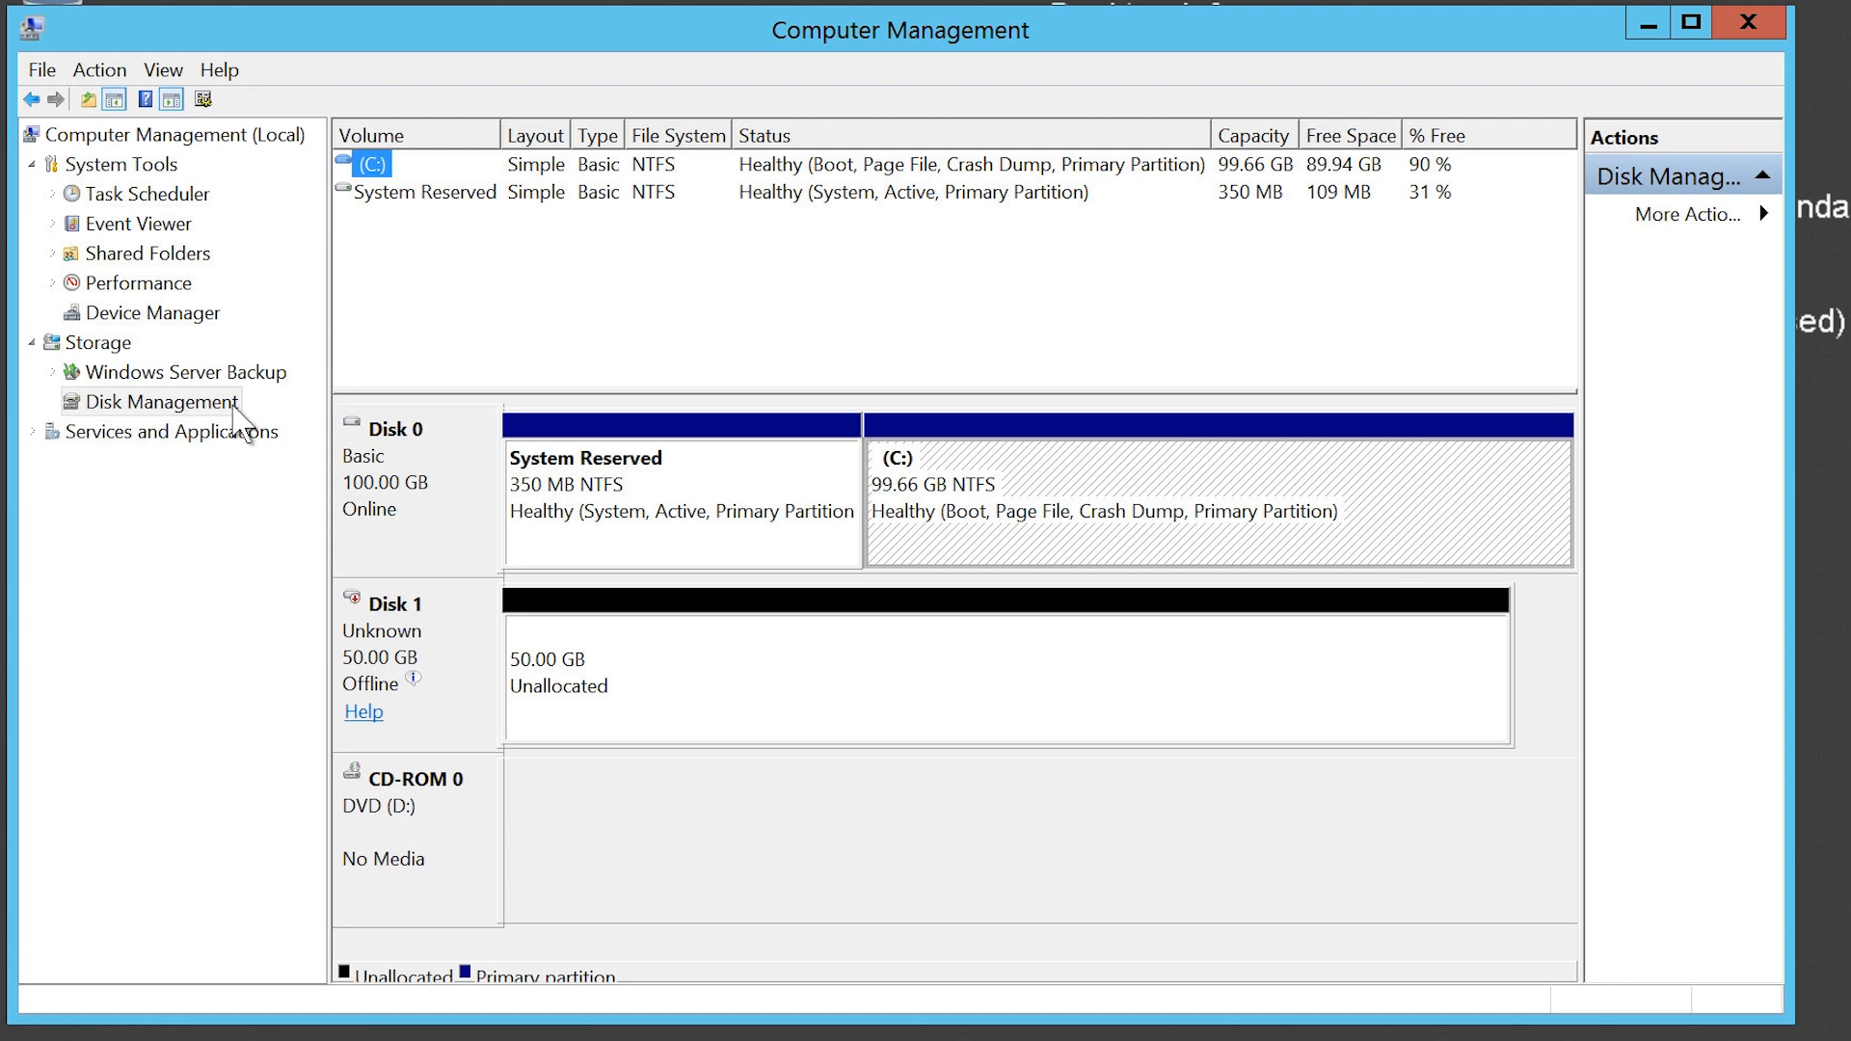
Step: Close Computer Management and Server Manager, and open an administrator Command Prompt
mouse_move(370, 688)
click(1745, 23)
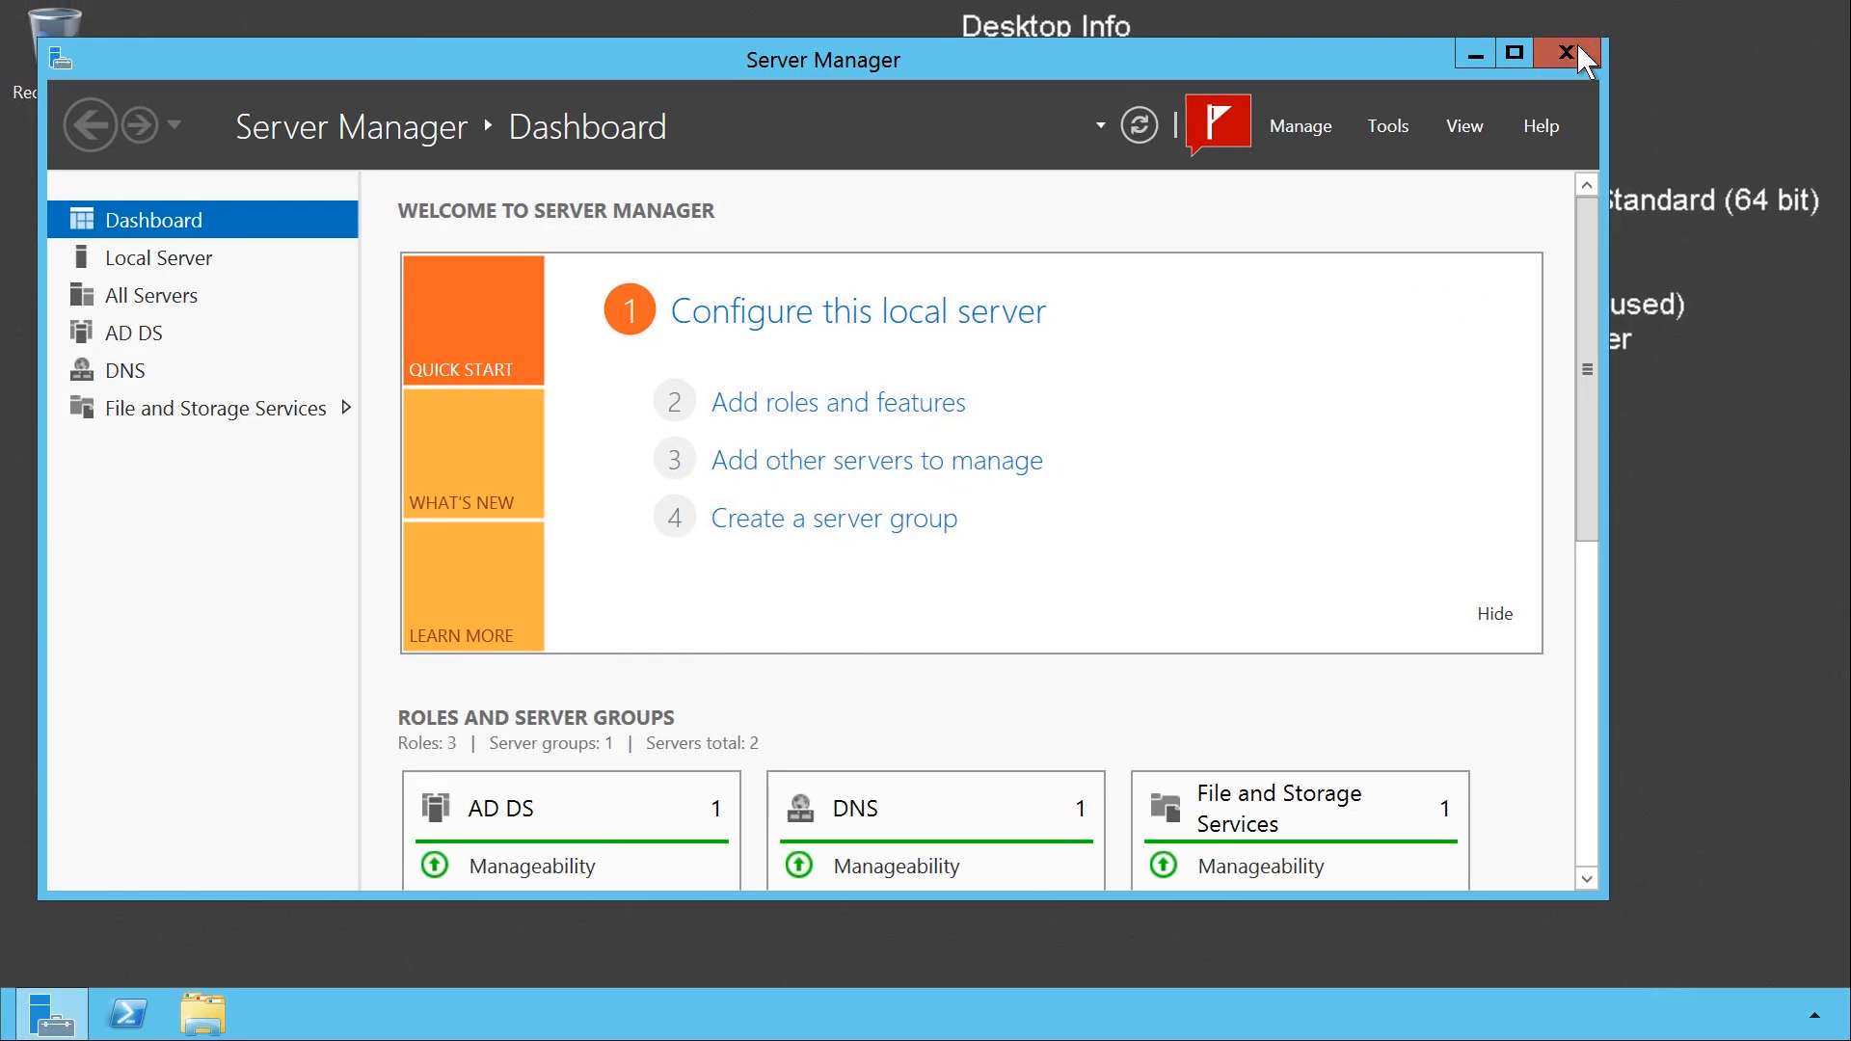
click(1577, 48)
key(super+x)
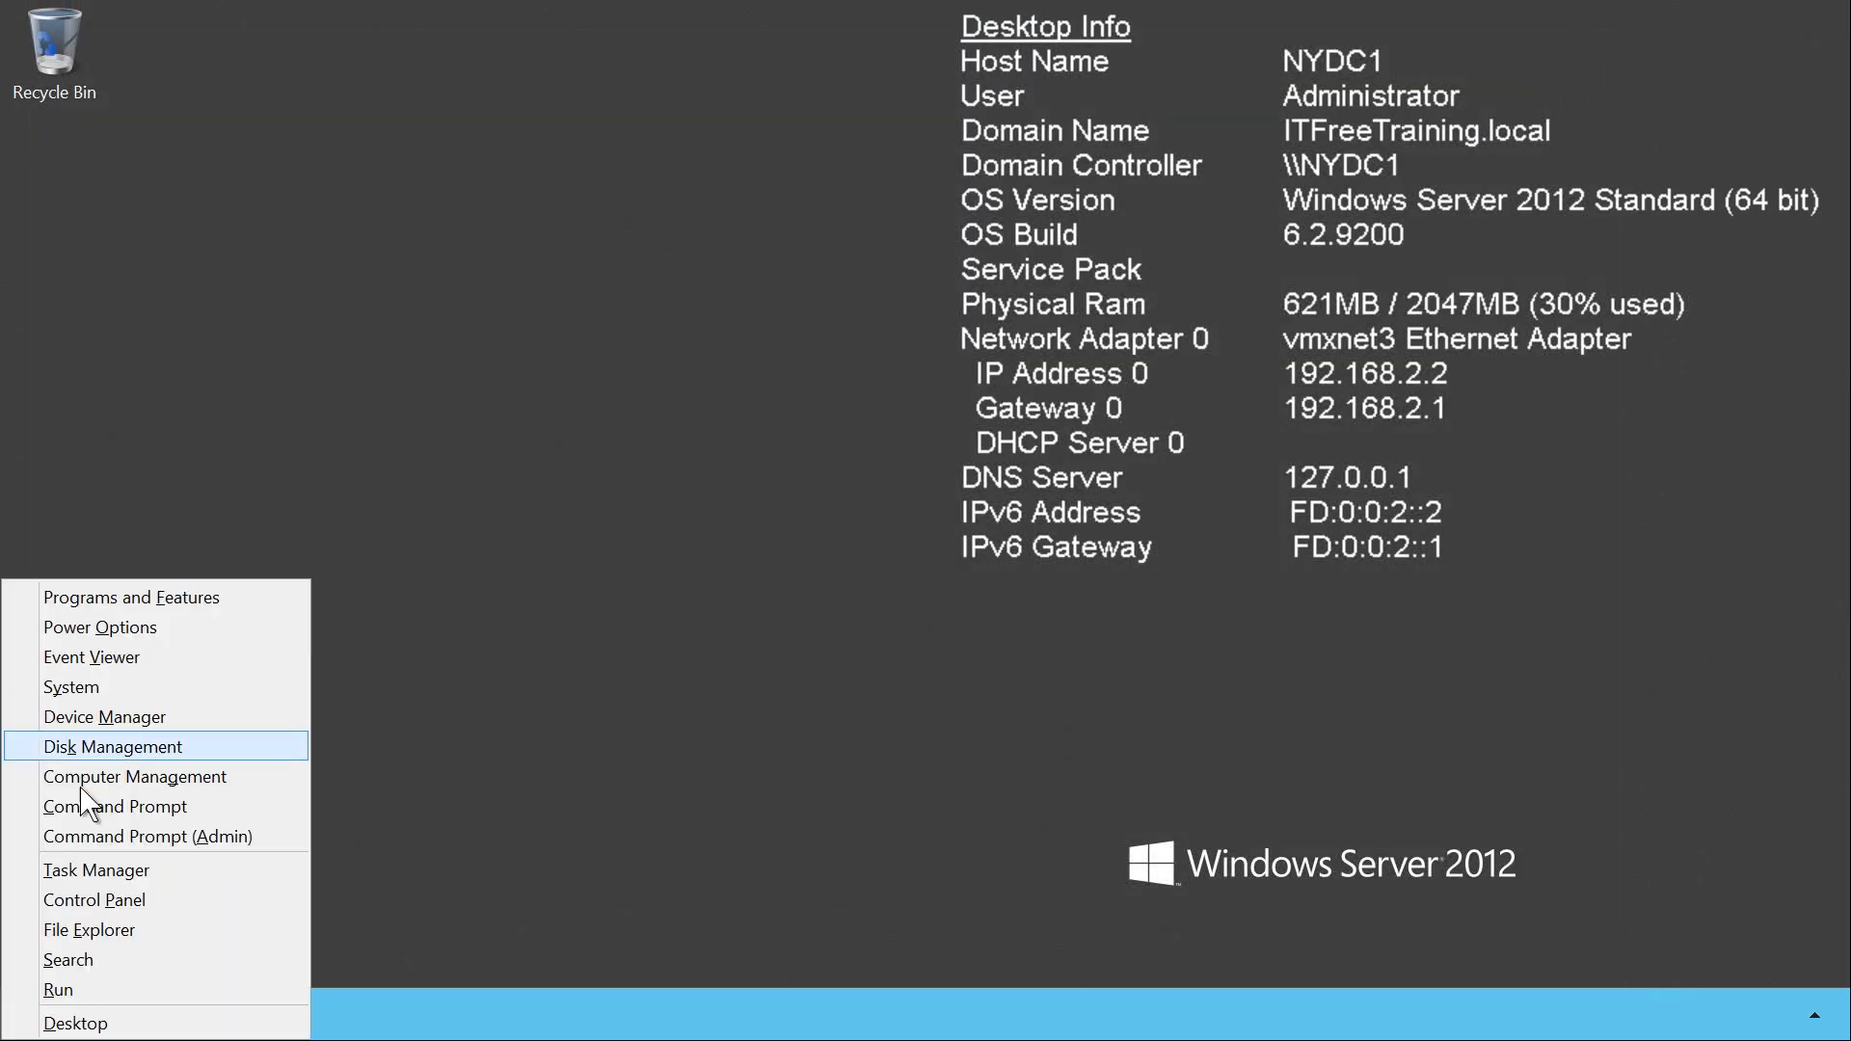
click(239, 806)
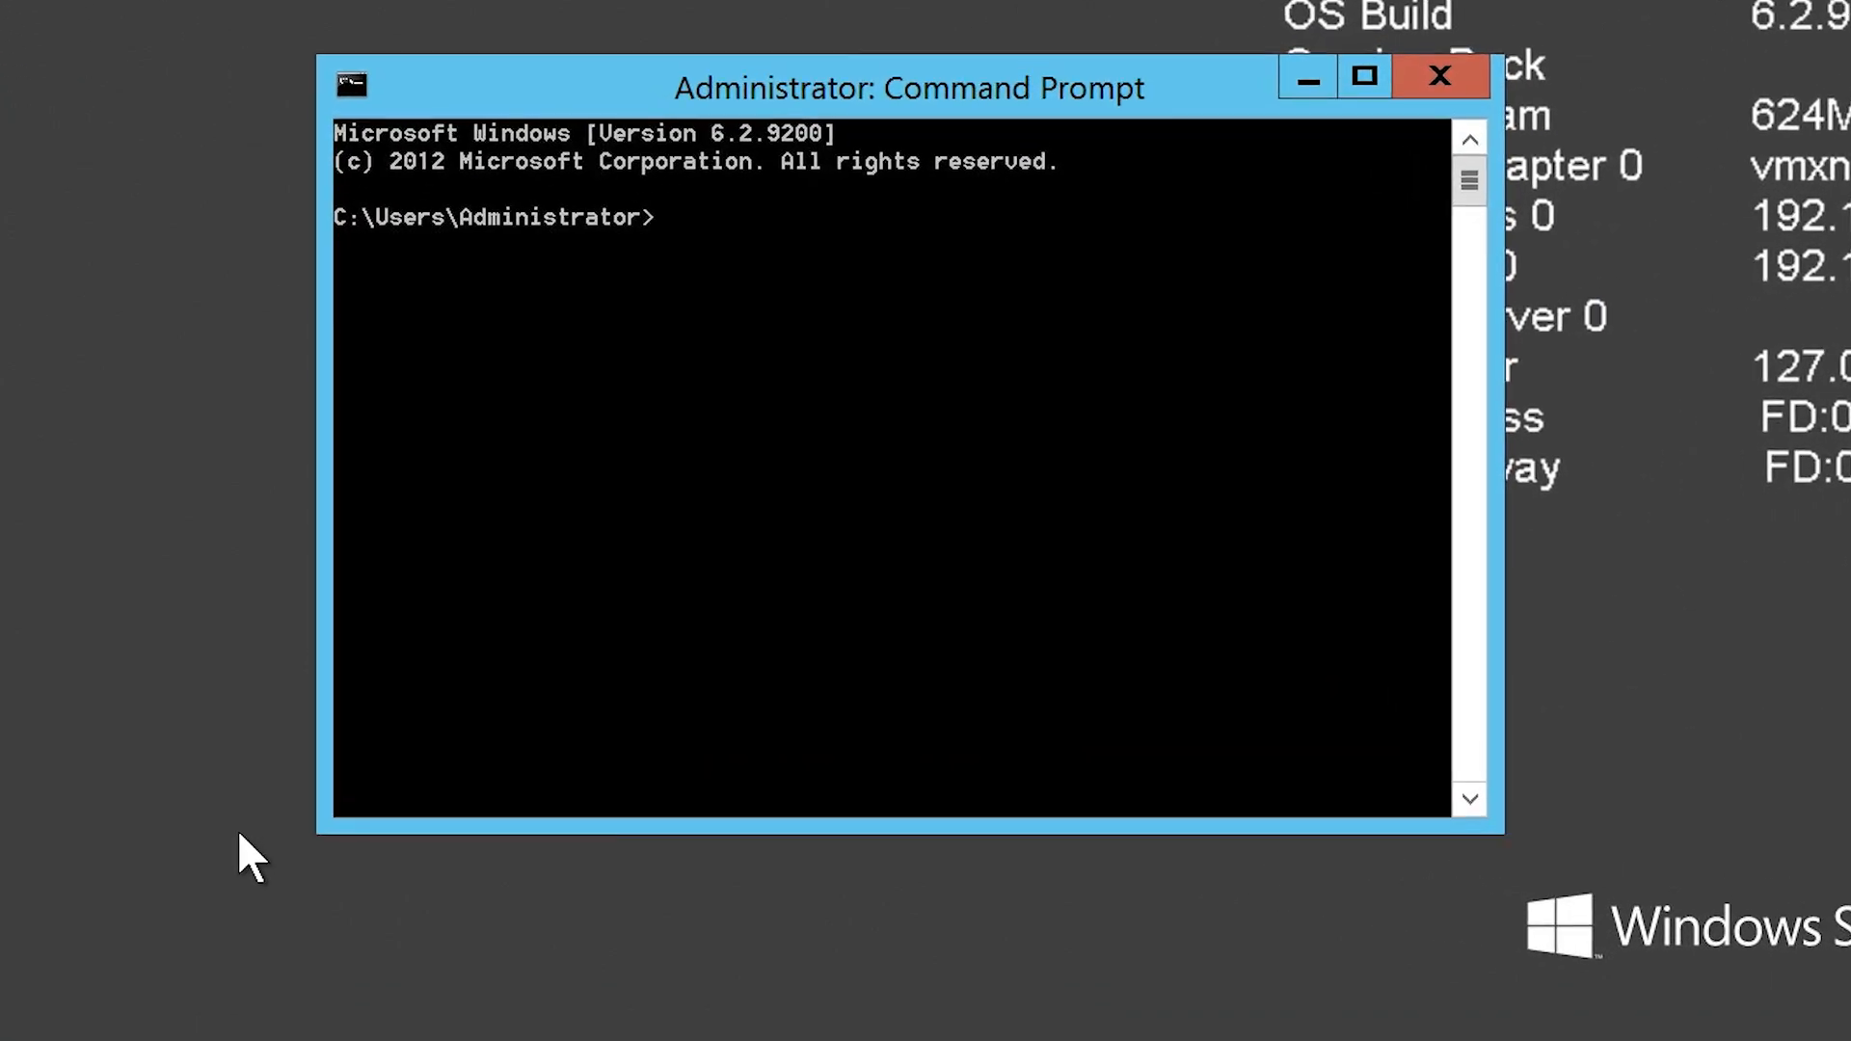
Step: Start diskpart and display the current SAN policy
text(diskpart)
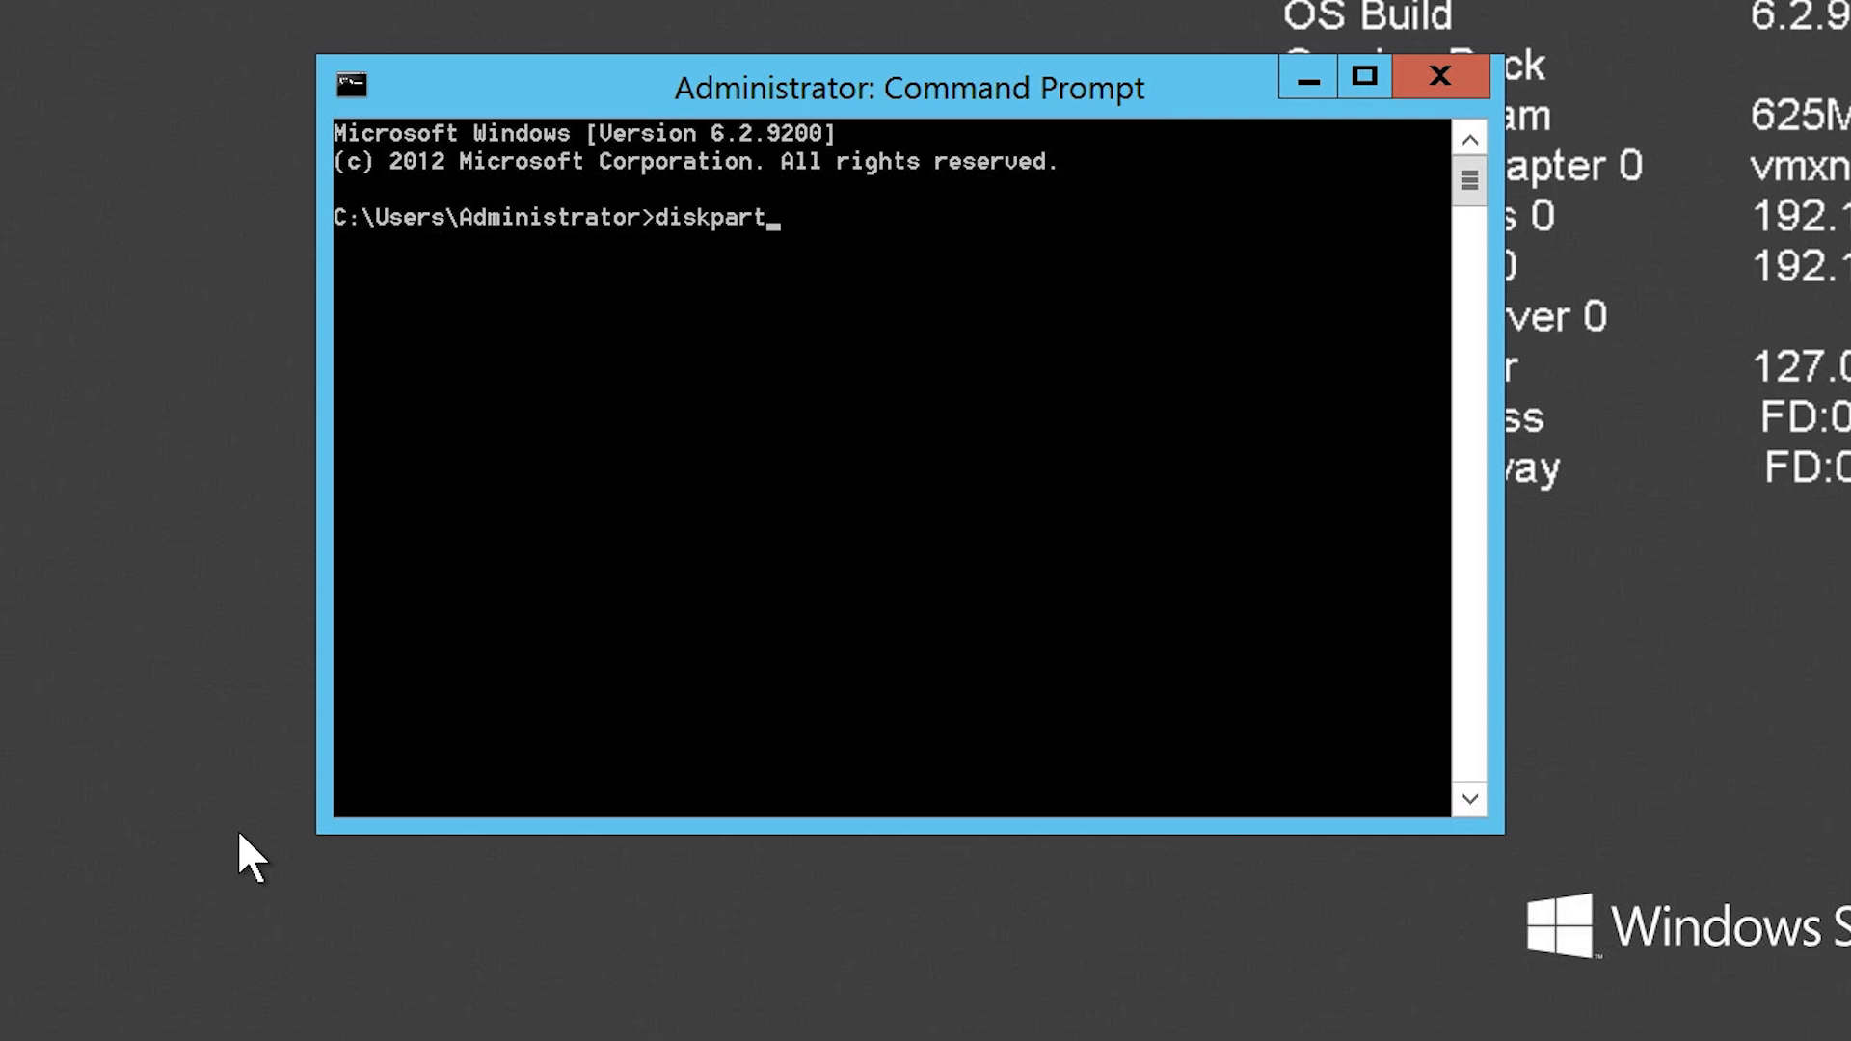
key(Return)
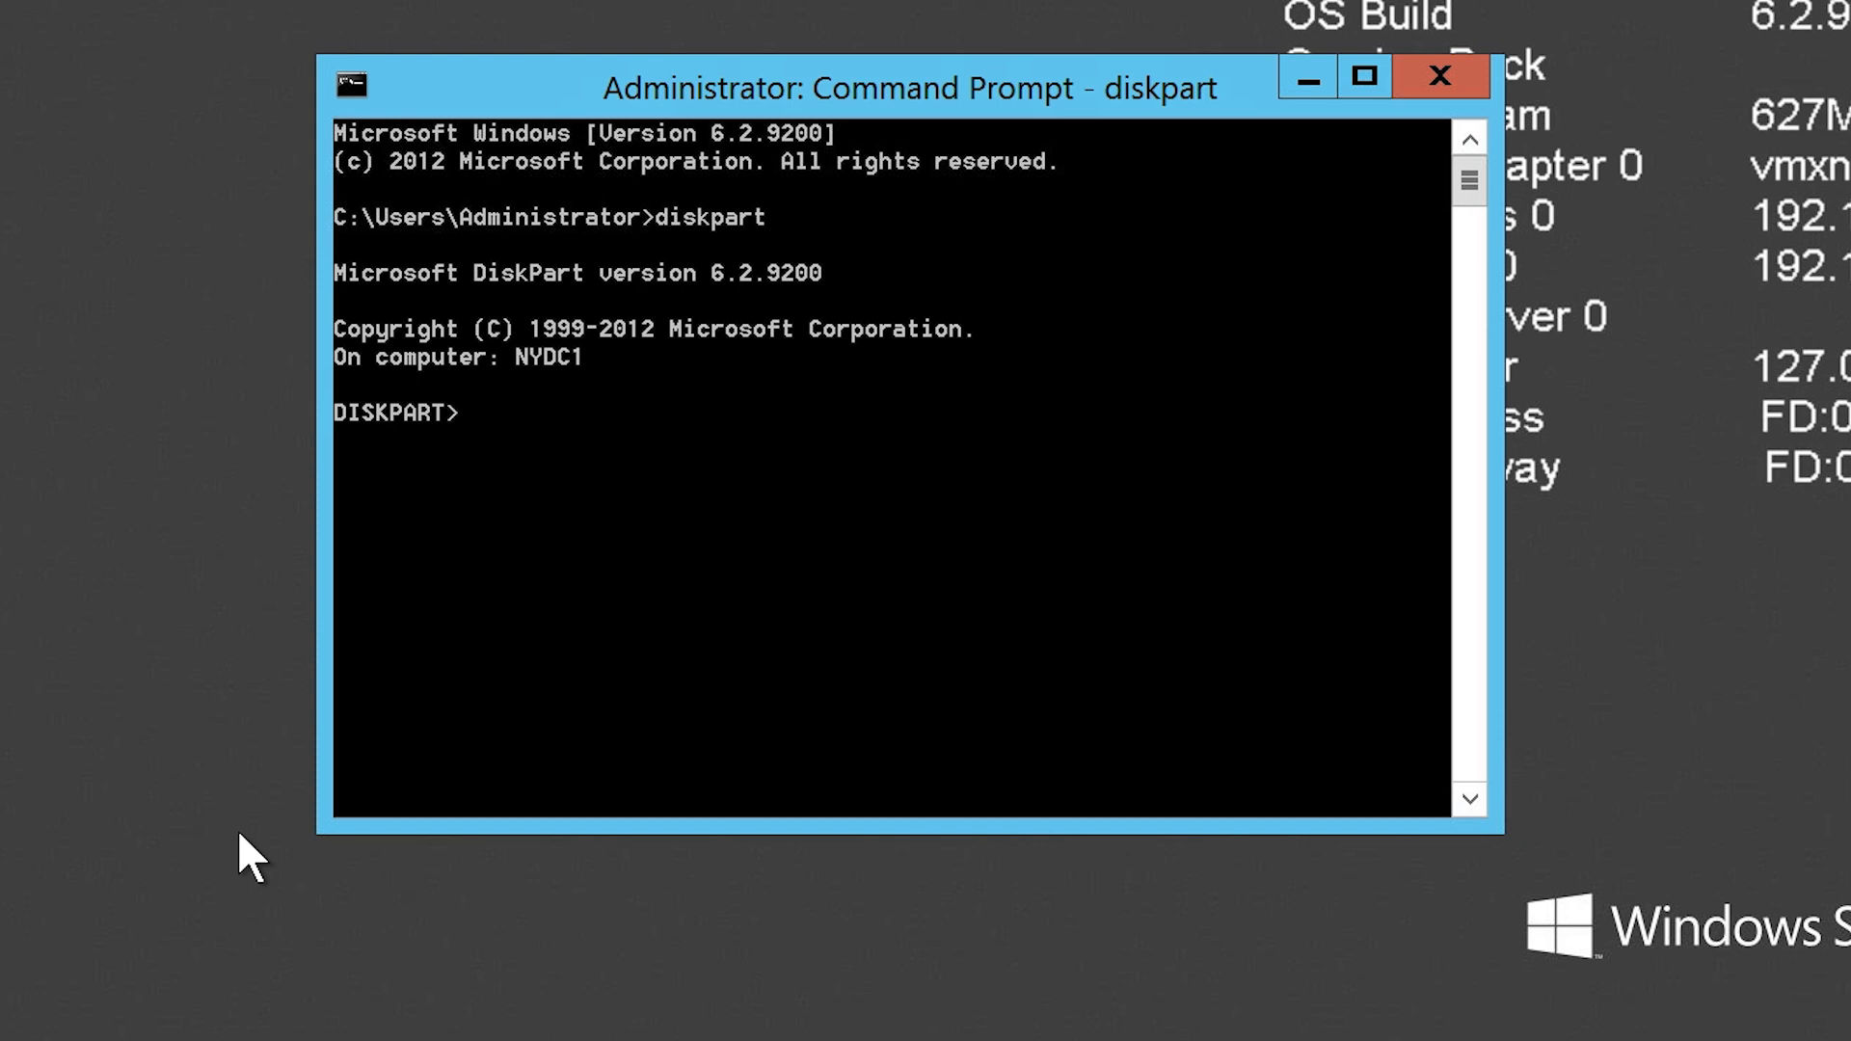
text(SAN)
key(Return)
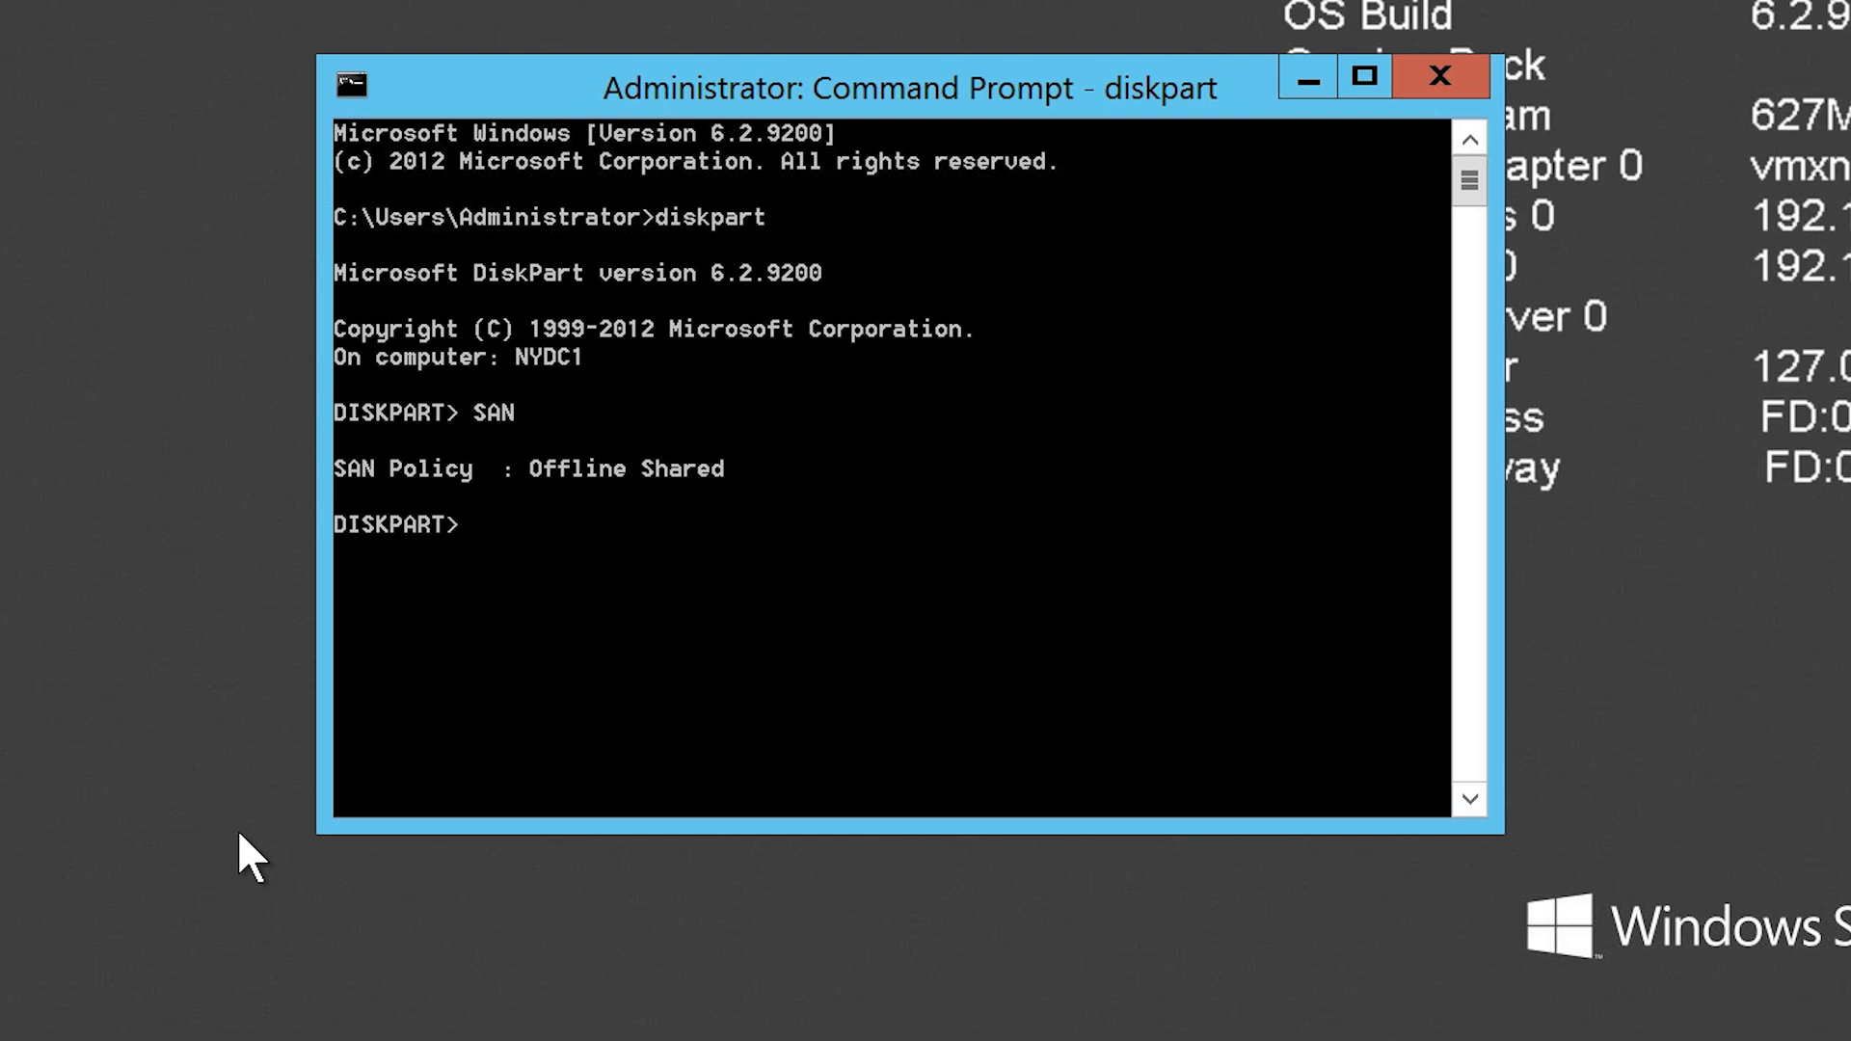
Step: Set the SAN policy to OnlineAll in diskpart
text(SAN POLICY=OnlineAll)
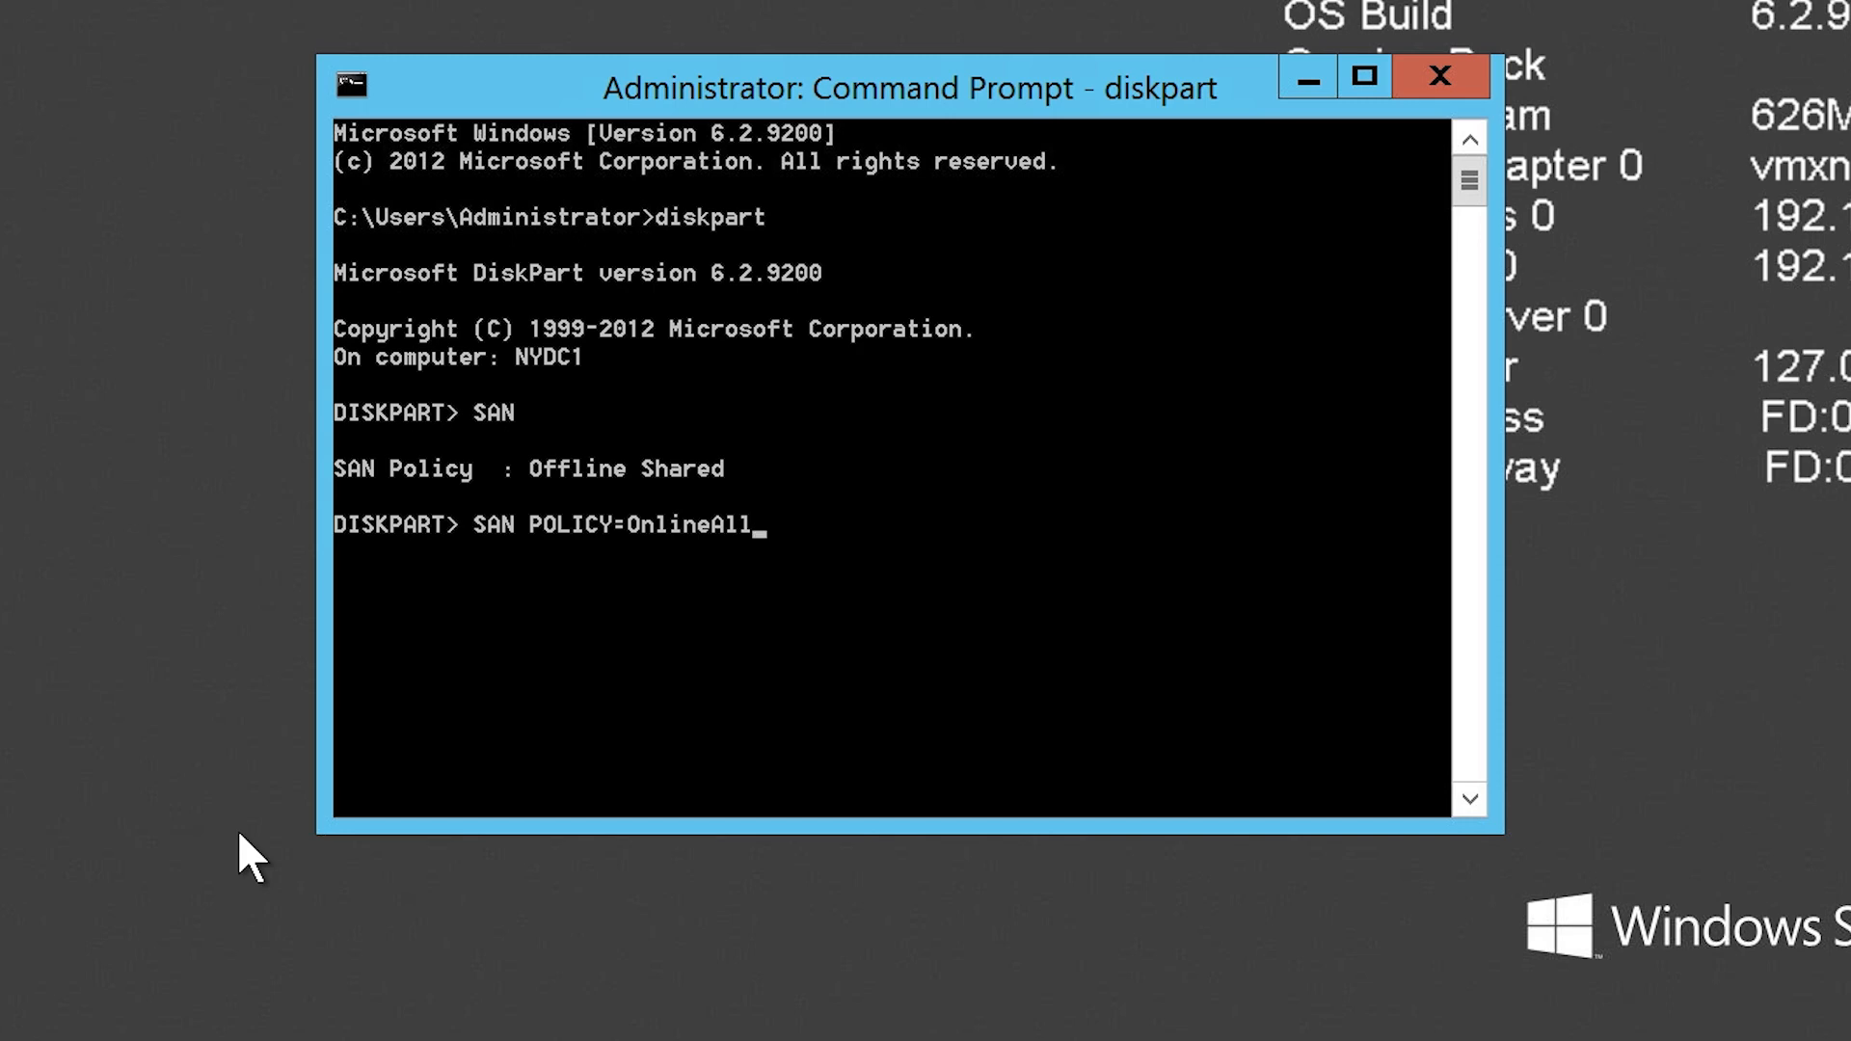
key(Return)
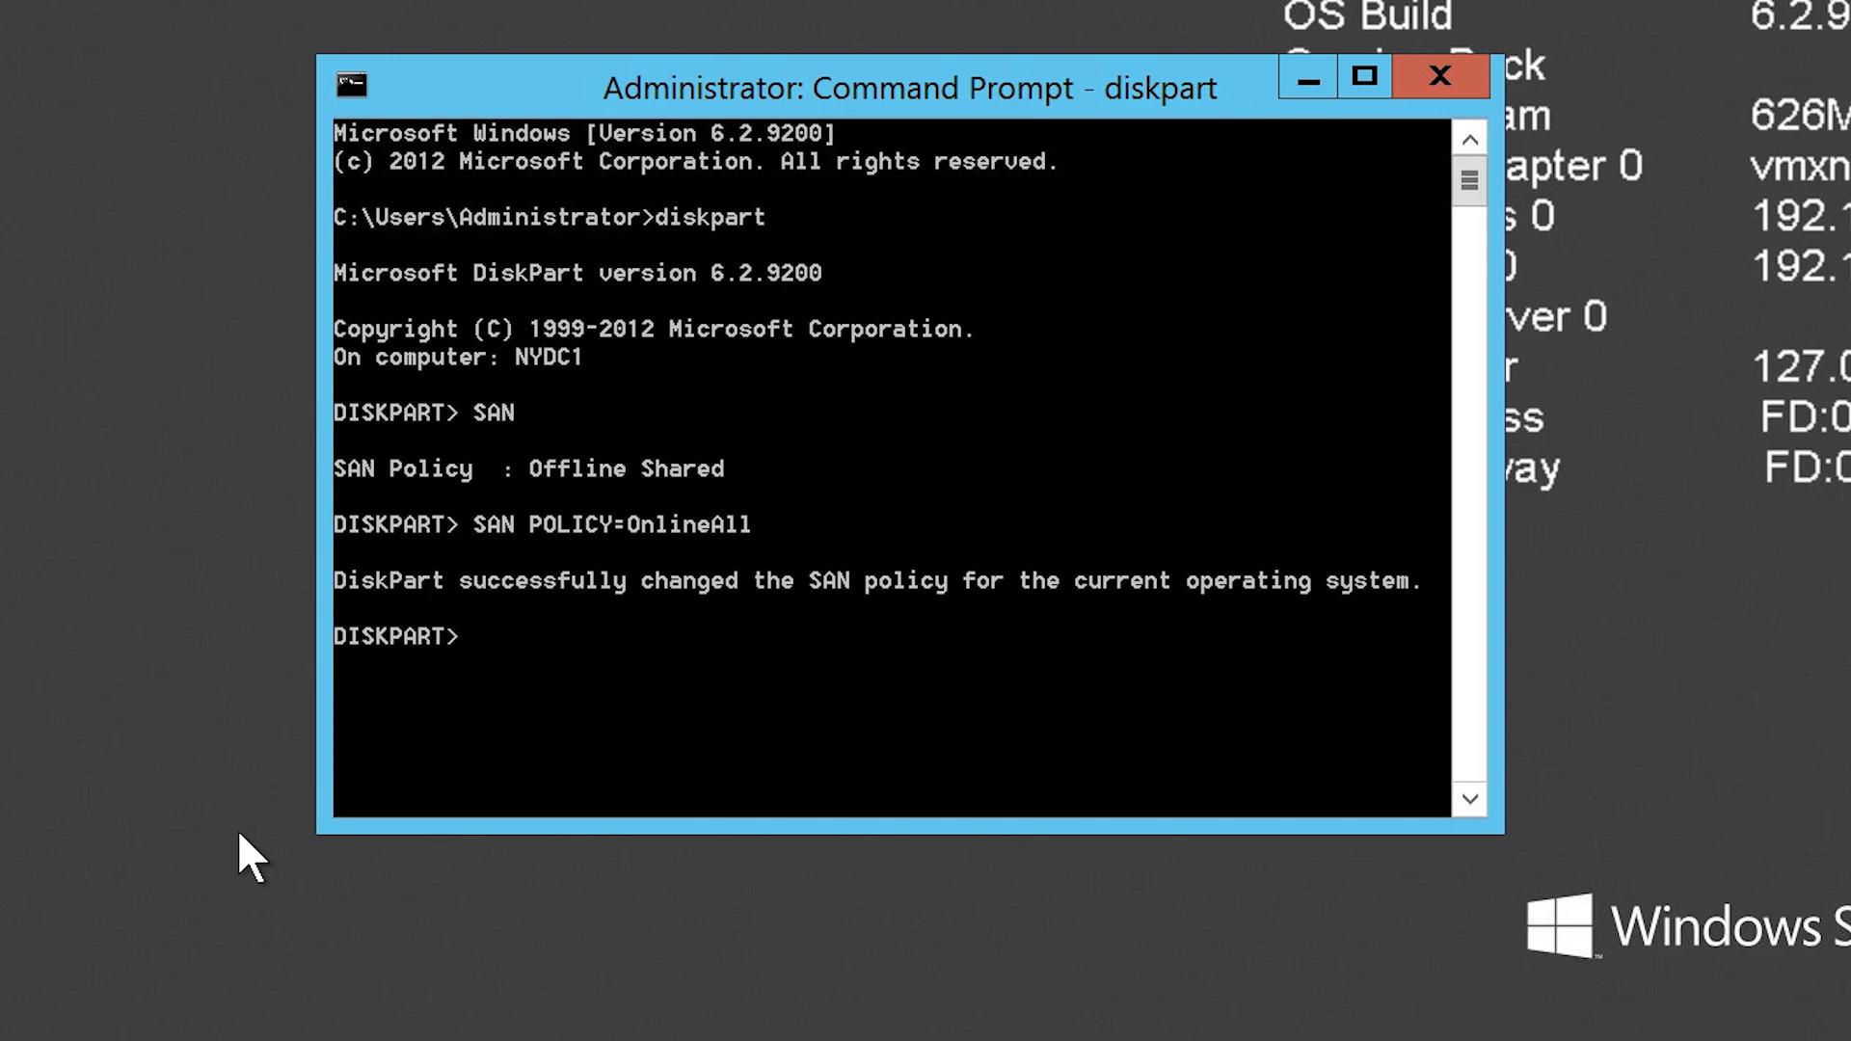
Step: Launch diskmgmt.msc from the Run dialog
key(super+x)
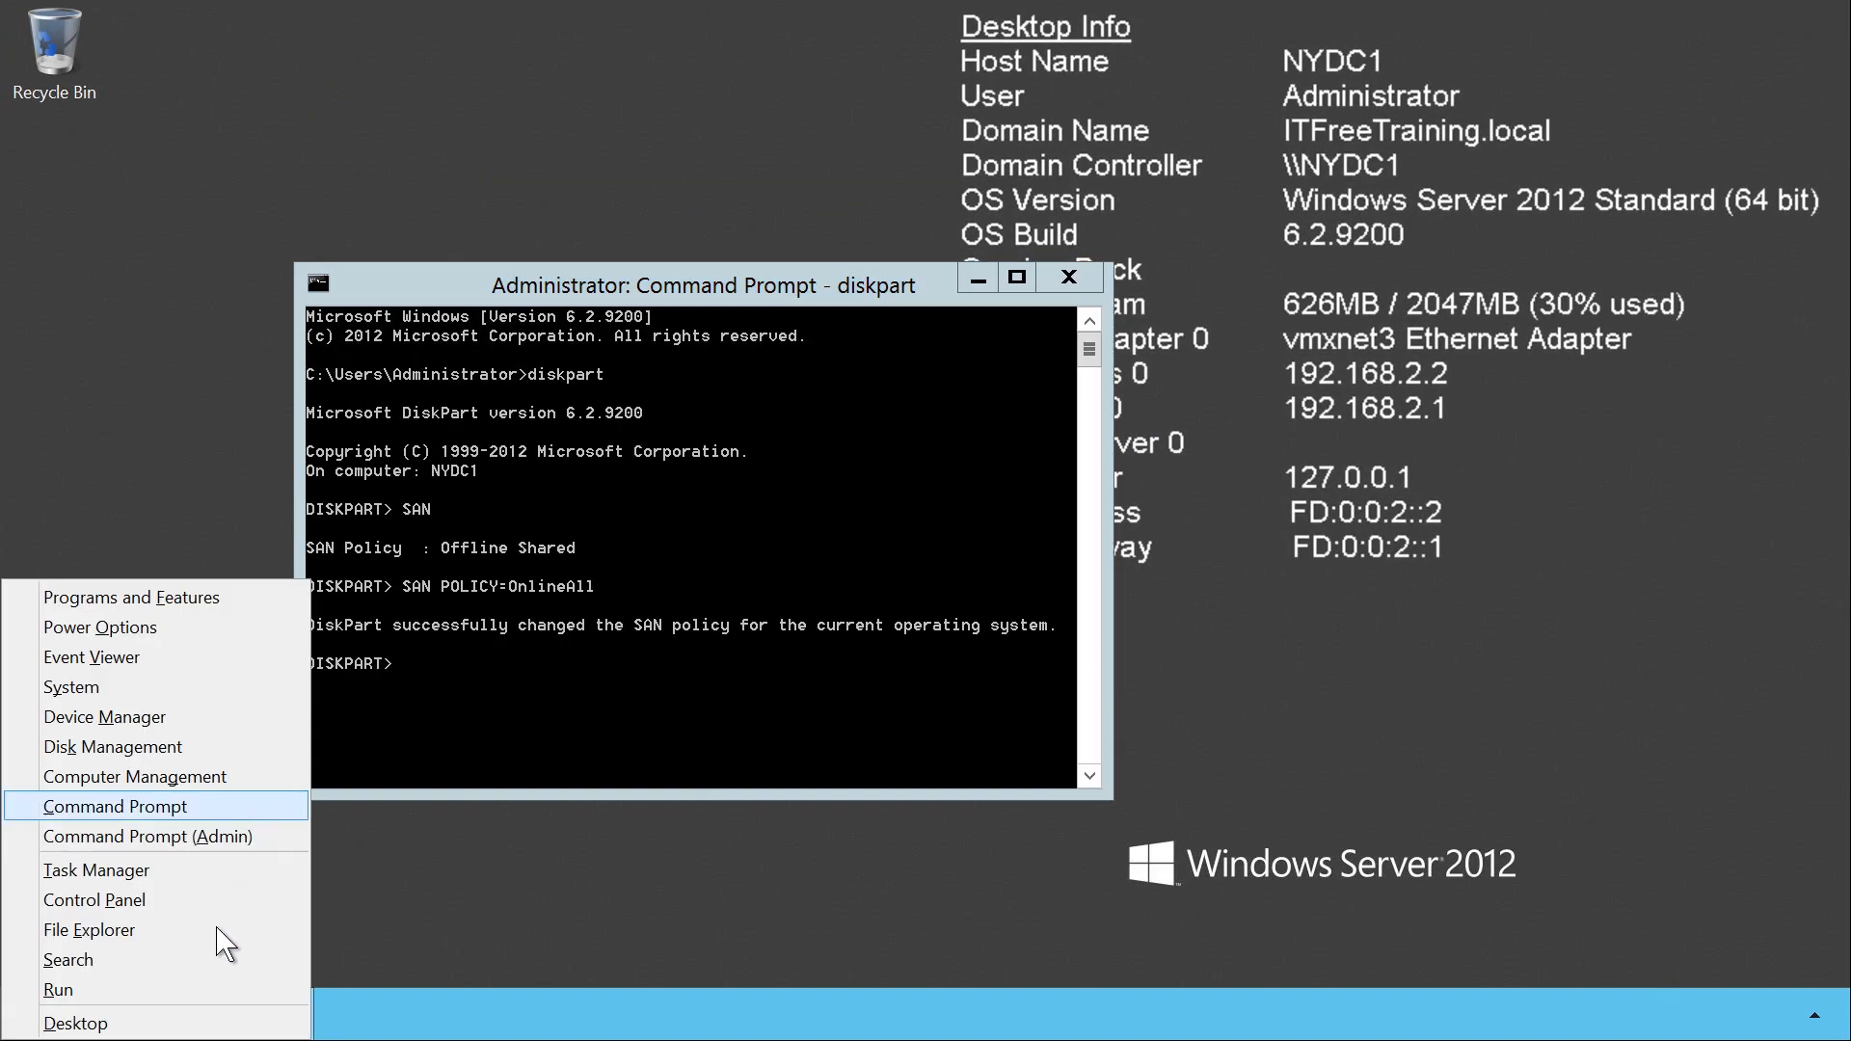
click(217, 990)
text(diskmgmt.)
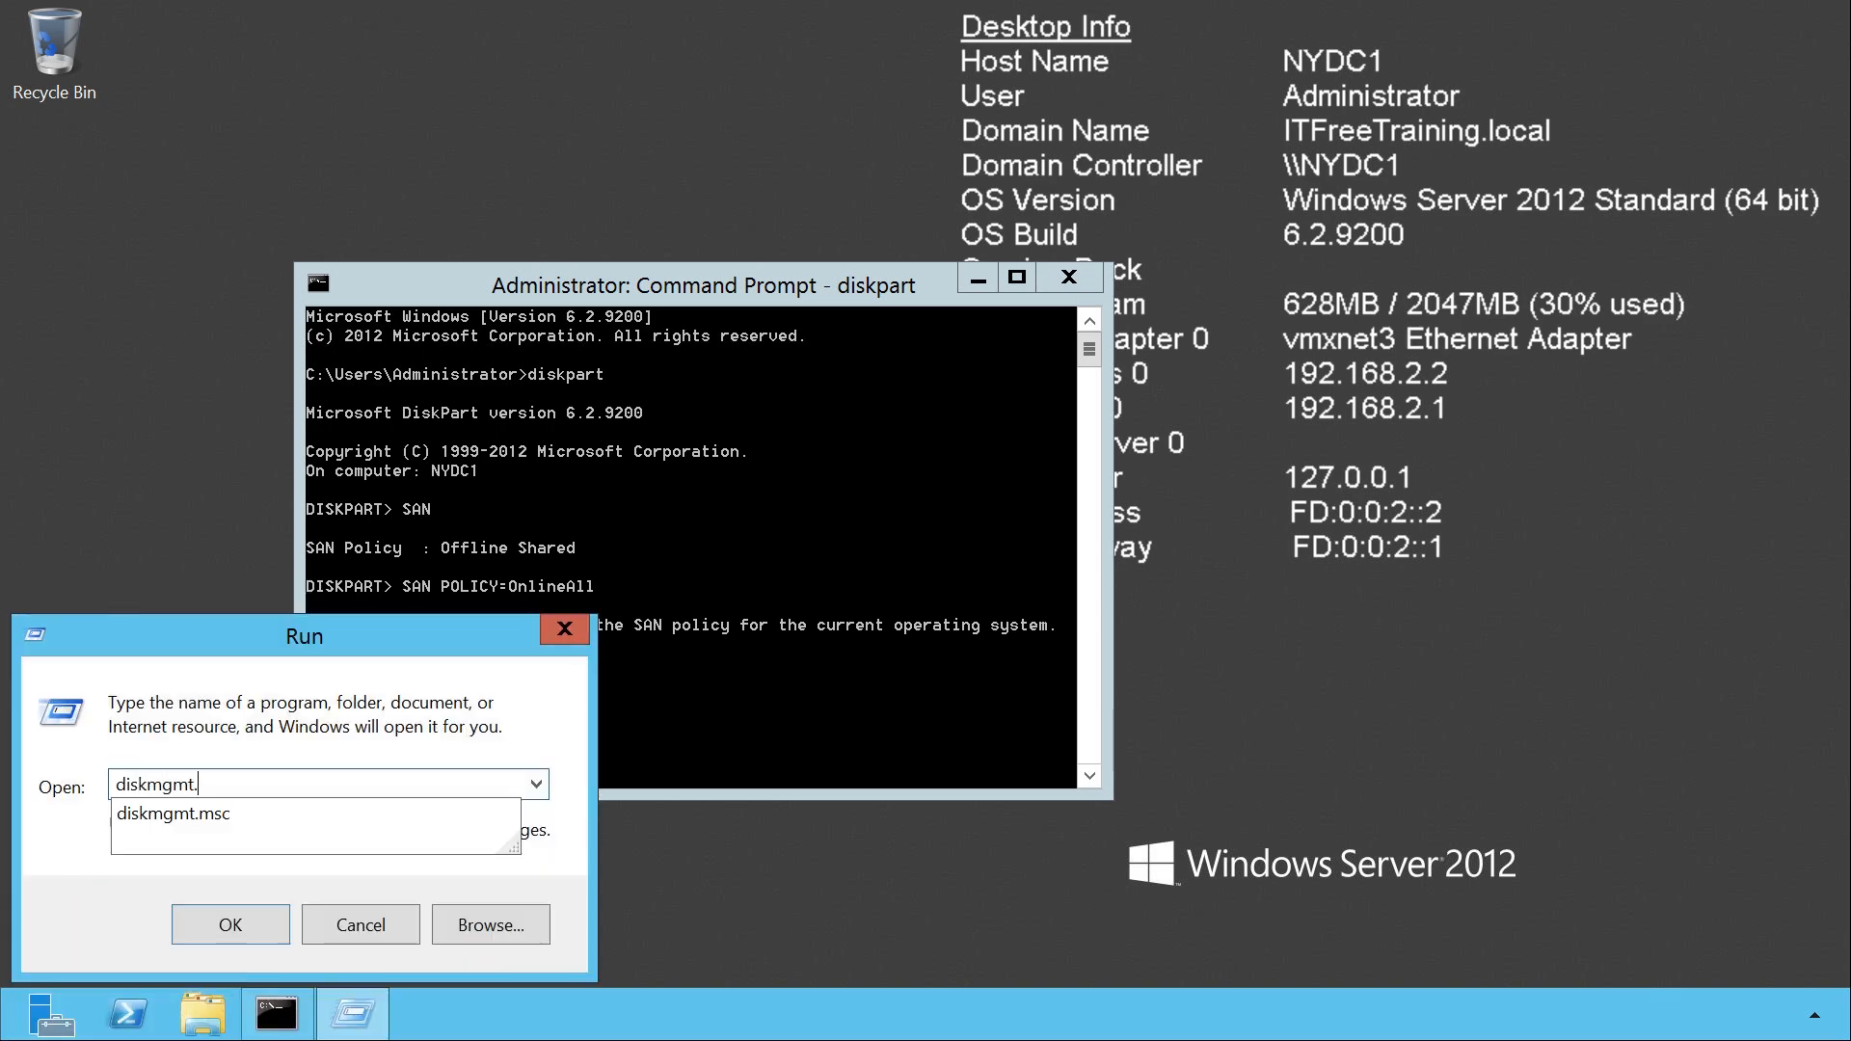
text(msc)
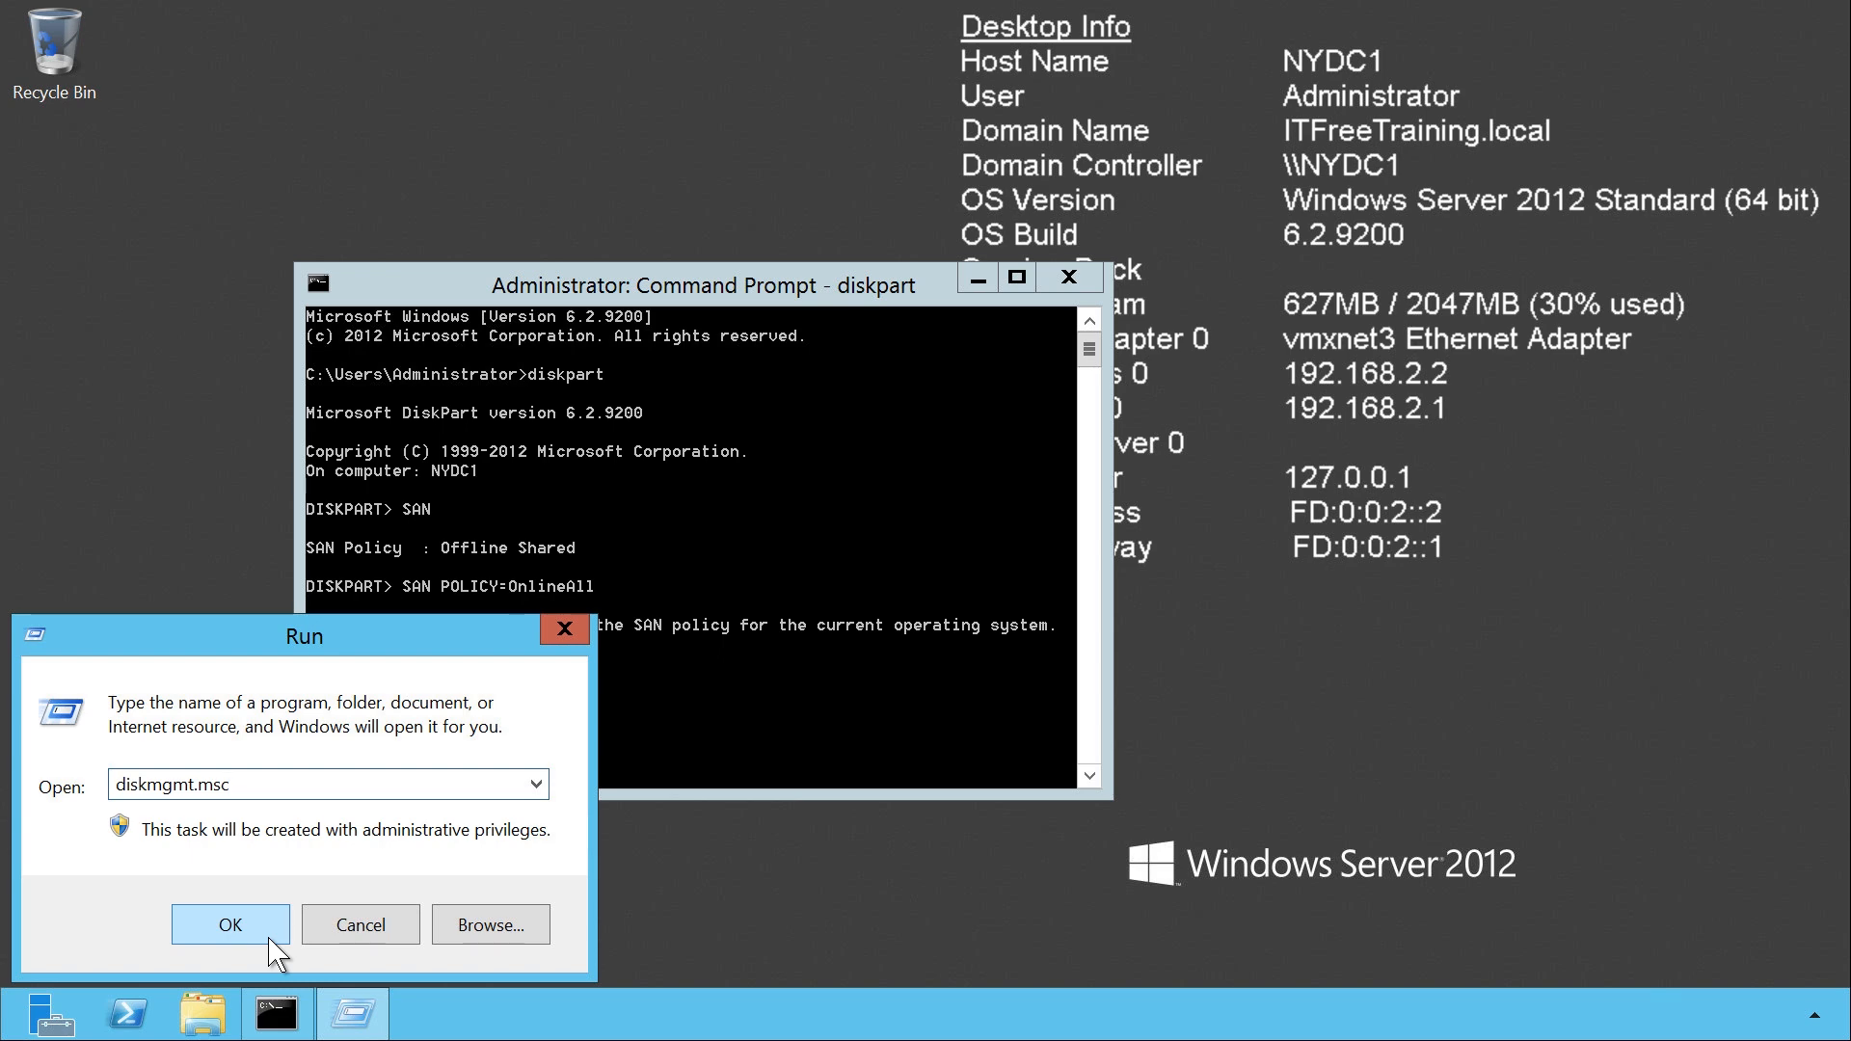
click(269, 938)
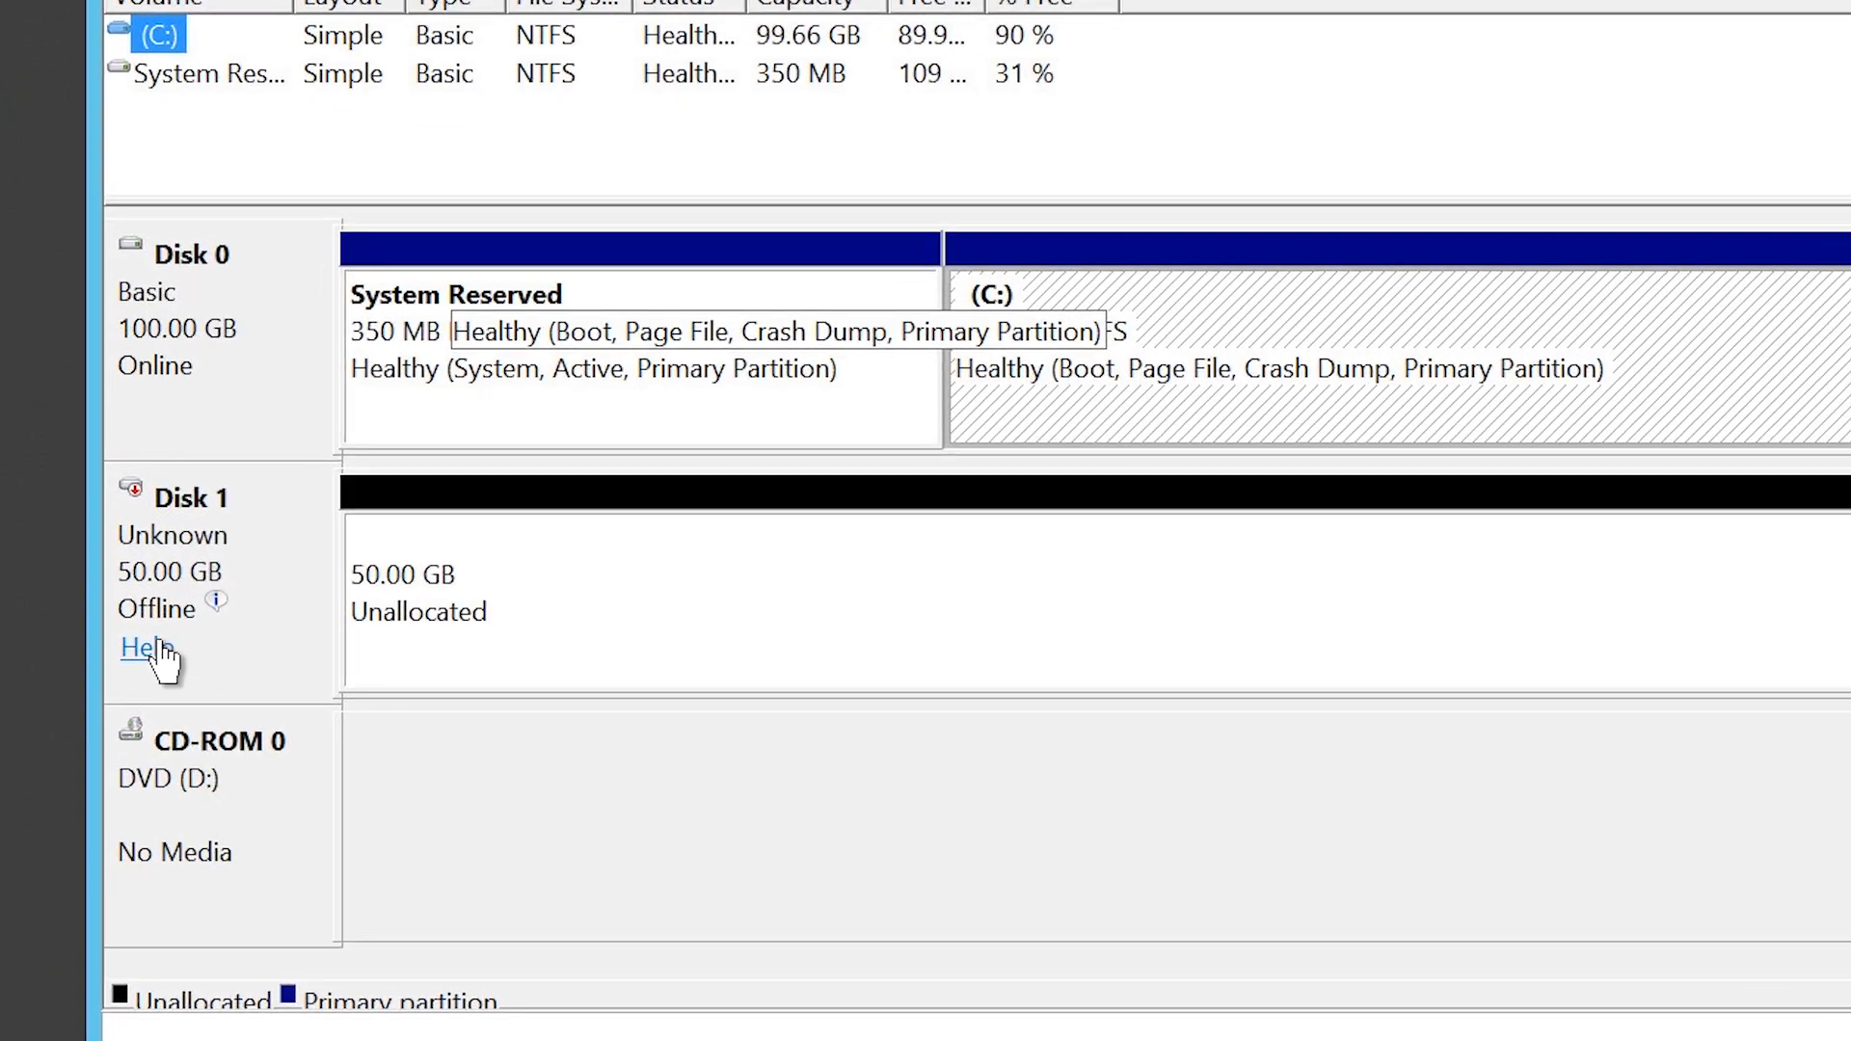
Step: Bring the offline Disk 1 online in Disk Management
mouse_move(211, 653)
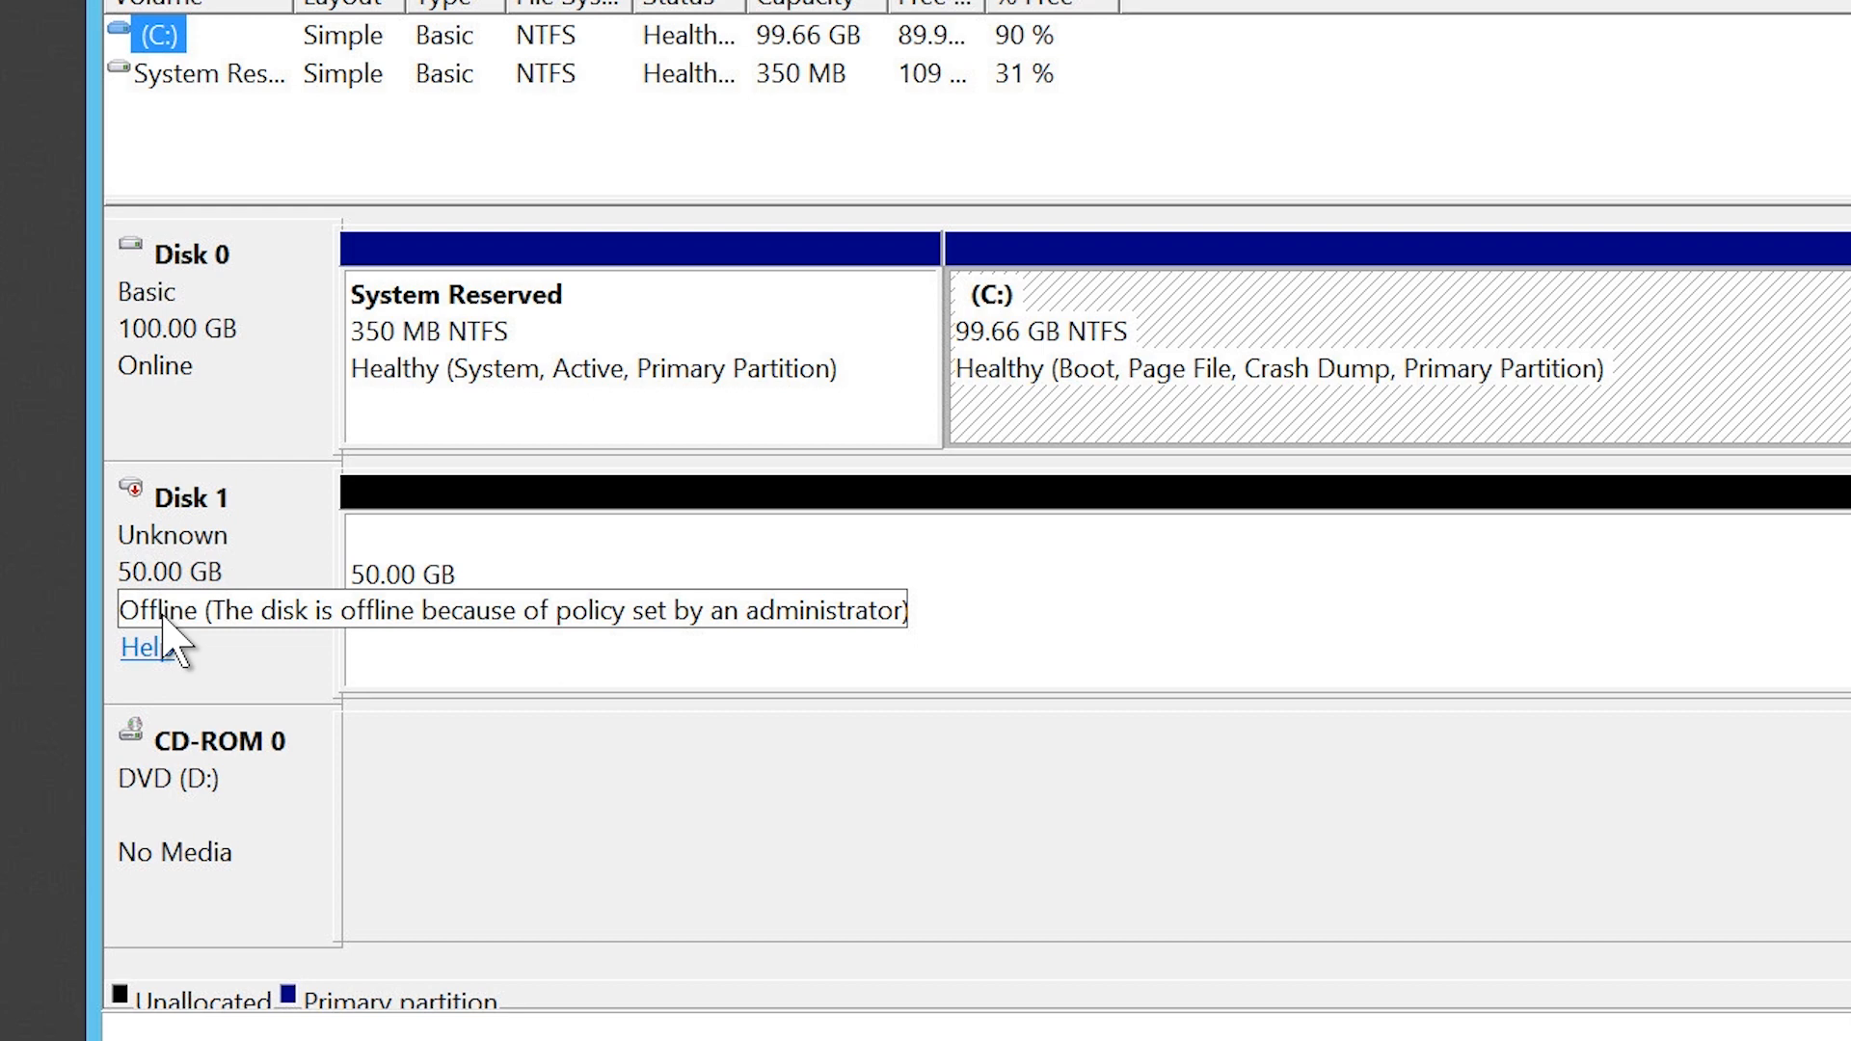
right_click(237, 640)
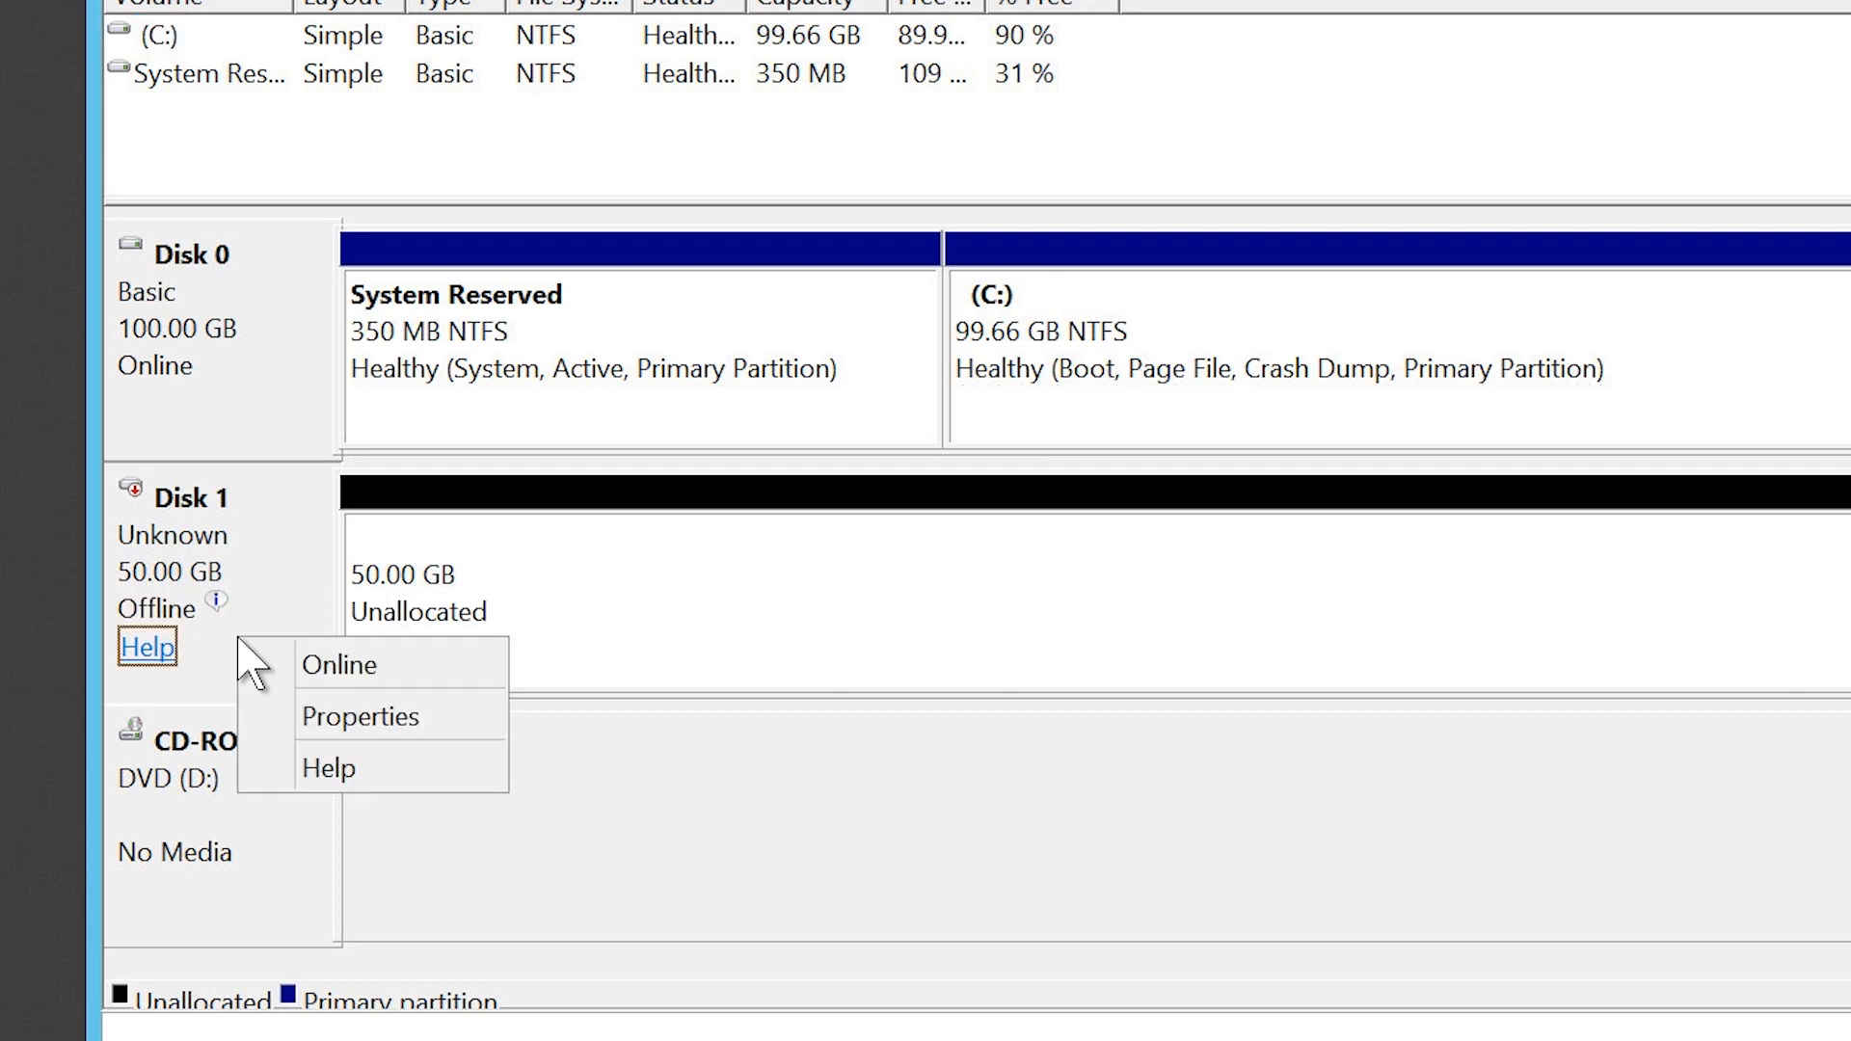
click(433, 667)
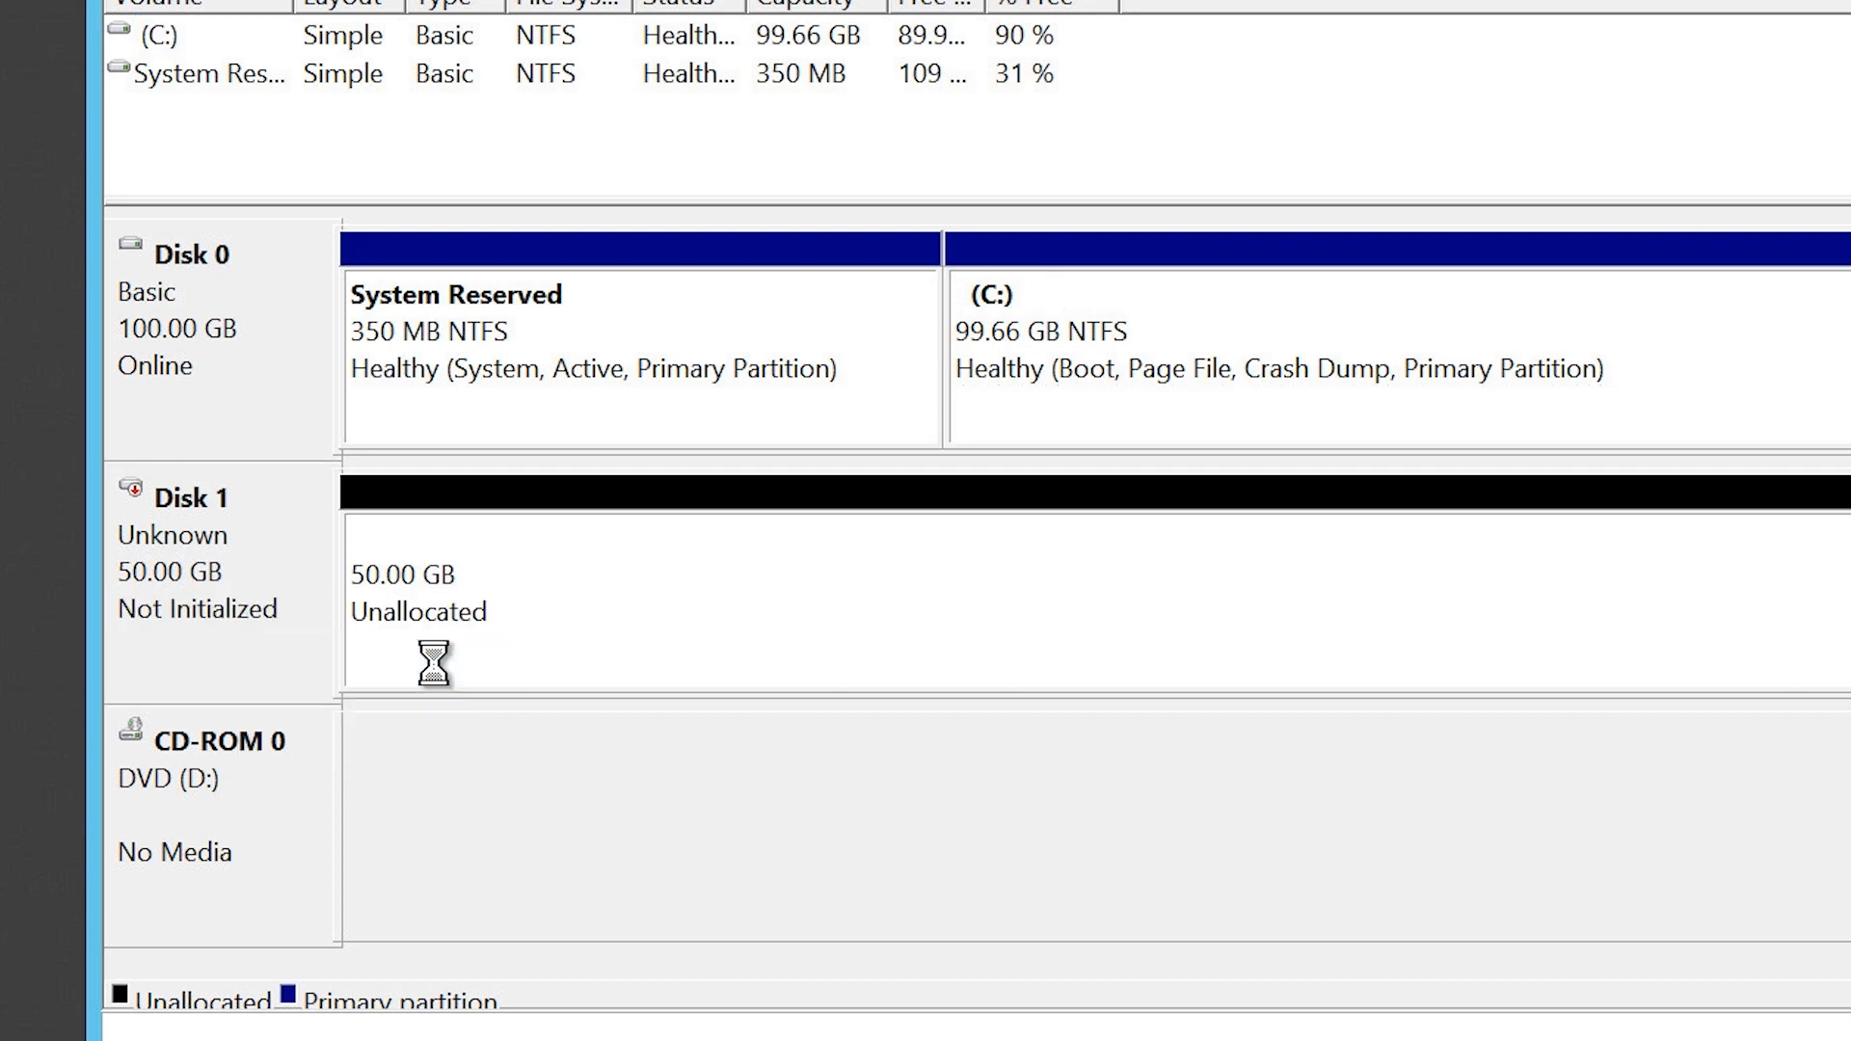
Step: Initialize Disk 1 with the MBR (Master Boot Record) partition style
right_click(230, 590)
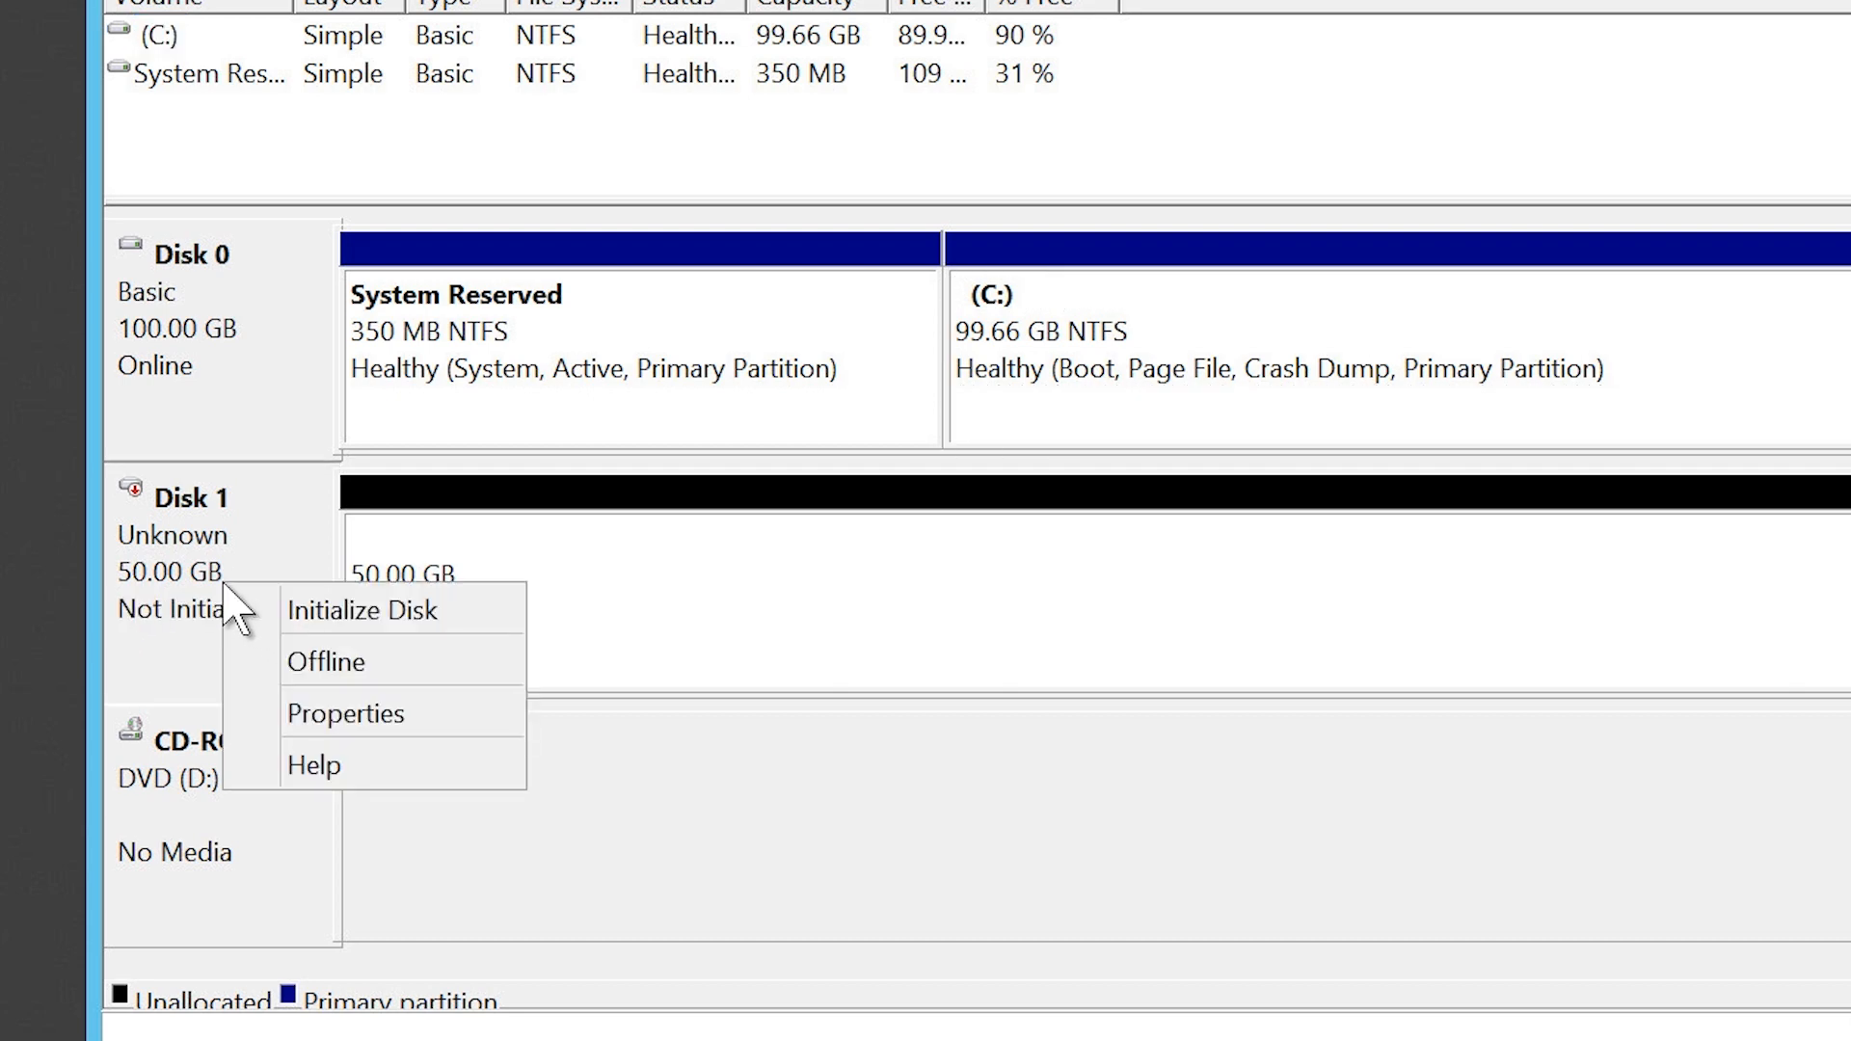
click(473, 617)
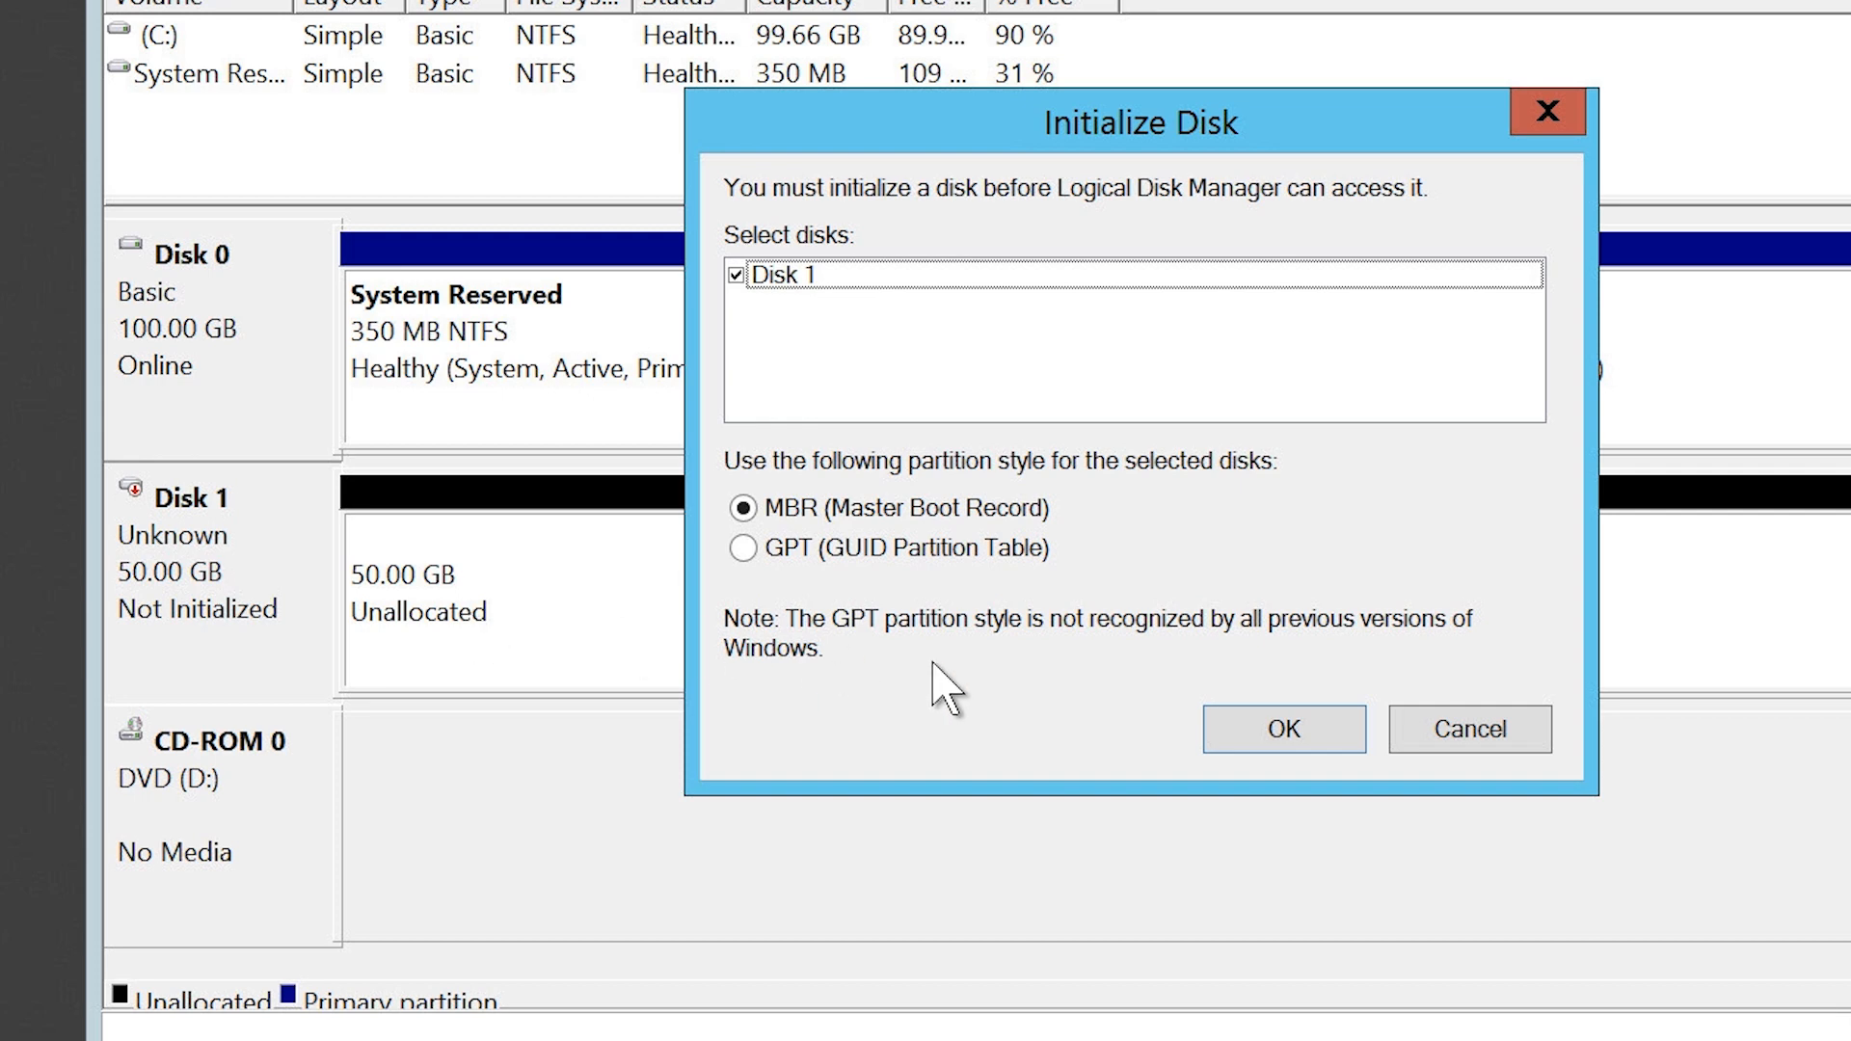
click(1261, 730)
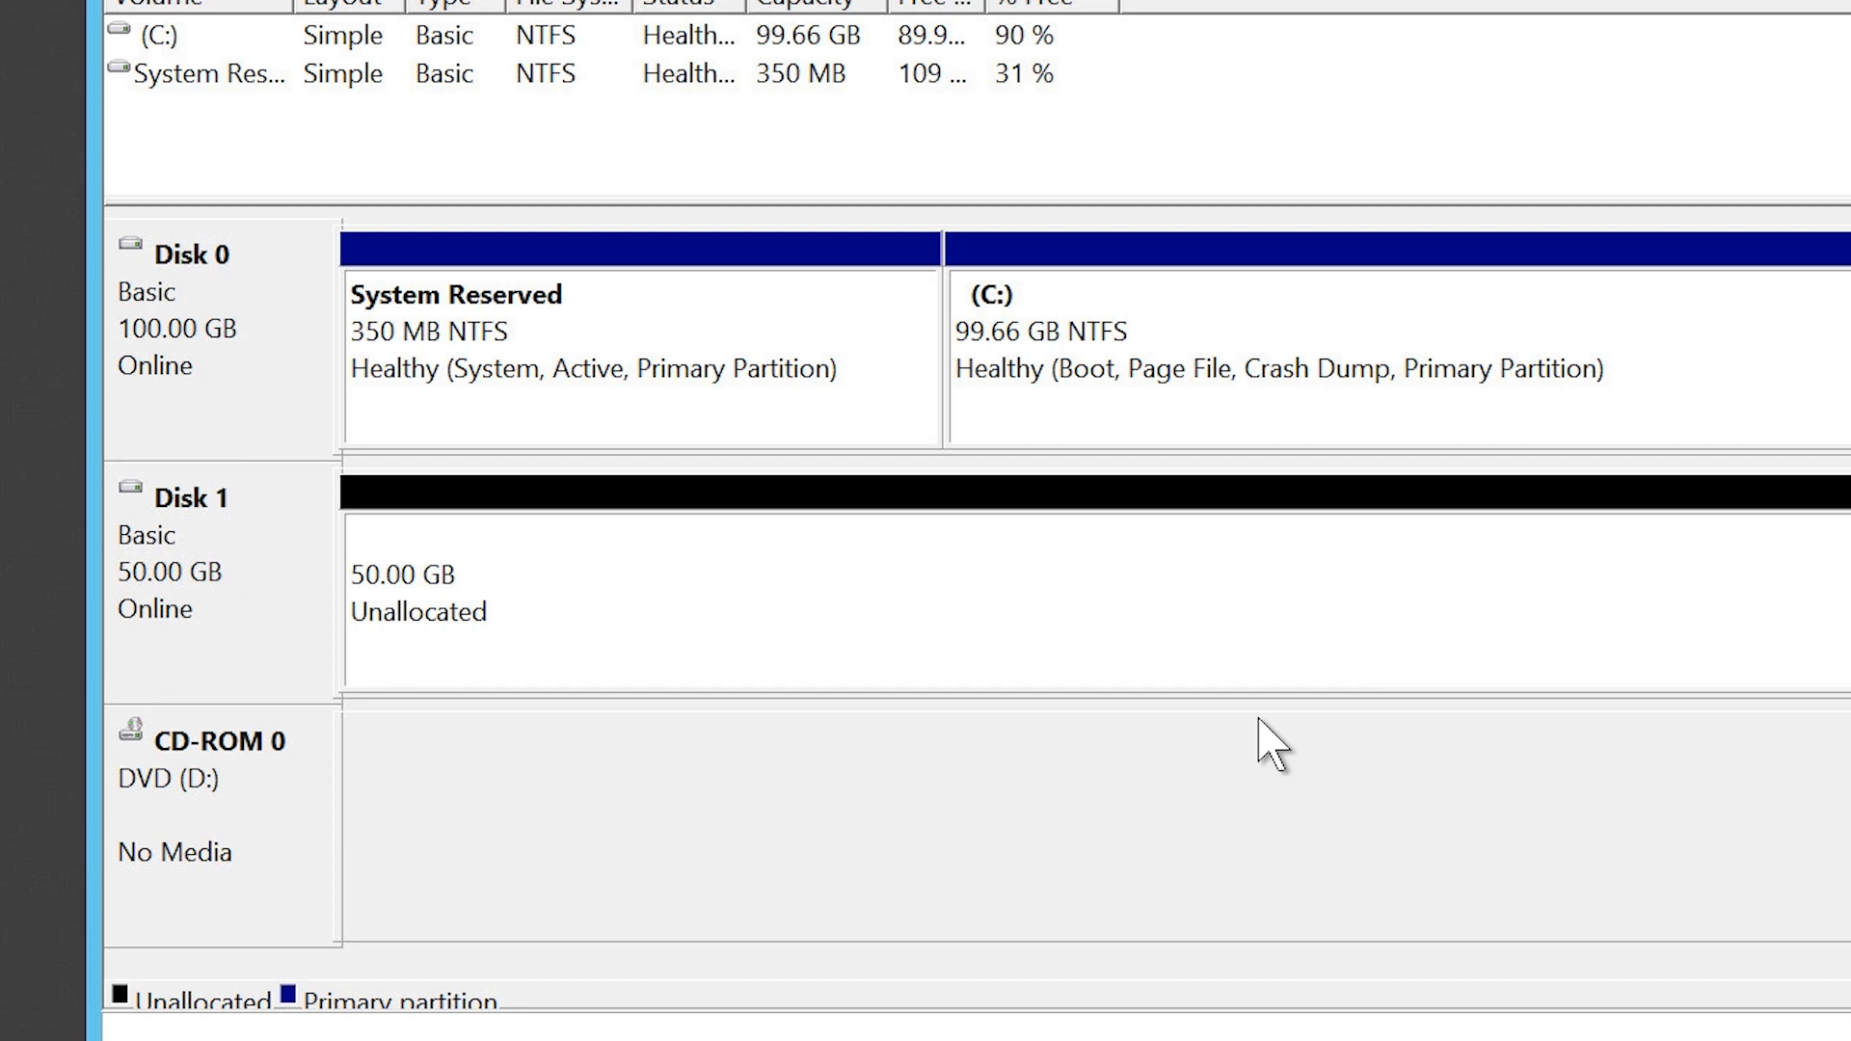
Step: Try to convert Disk 1 to a GPT disk in Disk Management
right_click(221, 538)
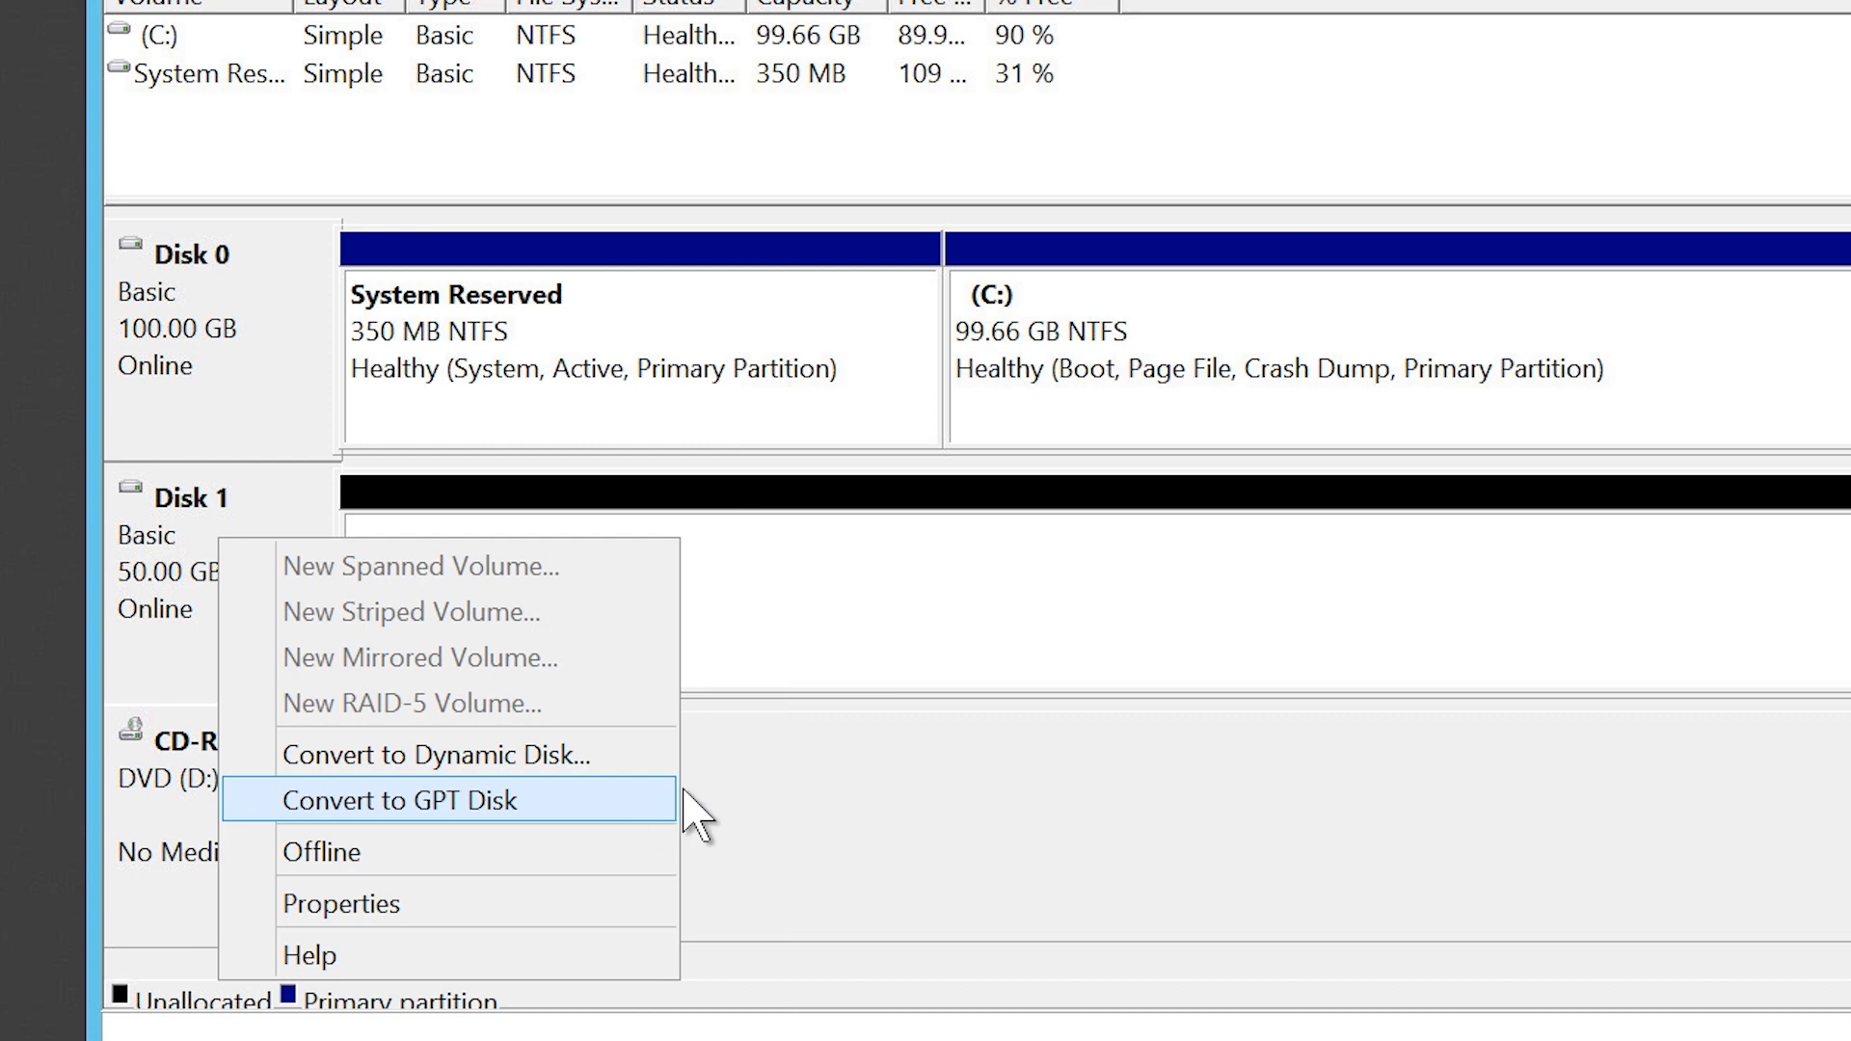
click(763, 807)
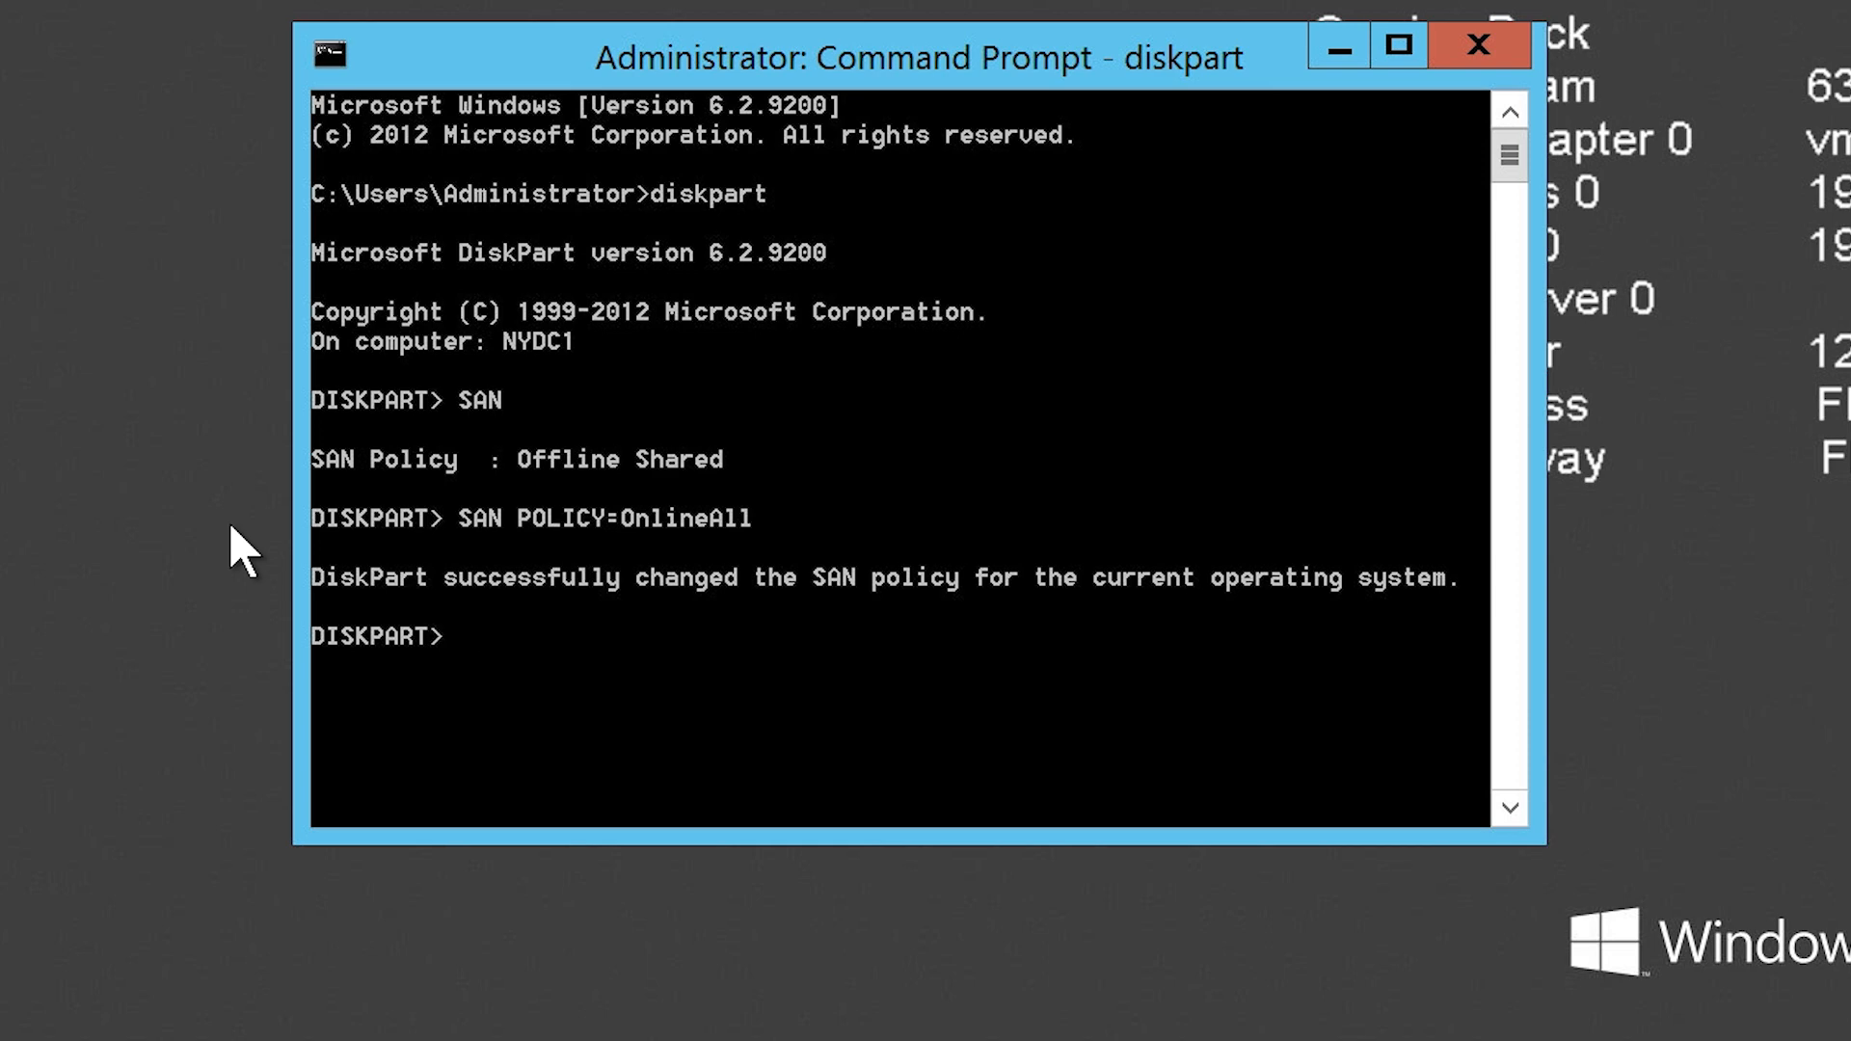
Step: In diskpart, list the disks and select disk 1
text(list disk)
key(Return)
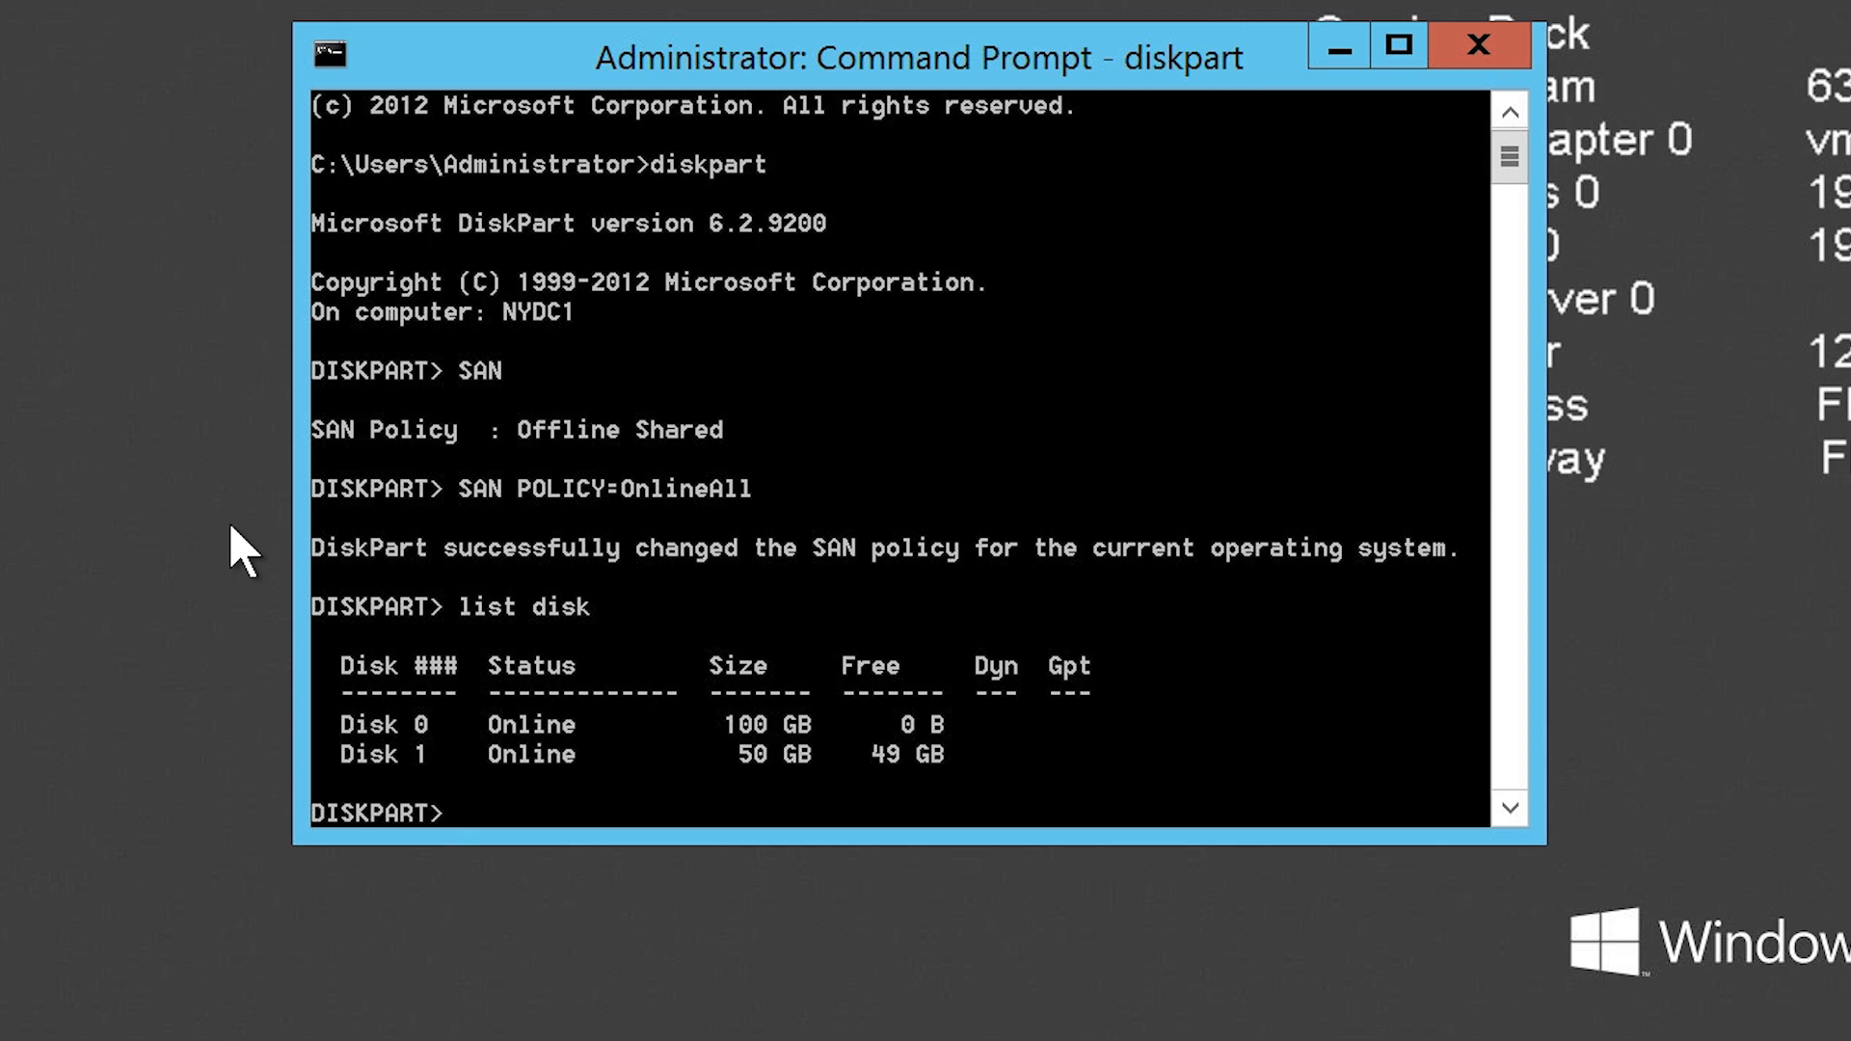
text(select disk 1)
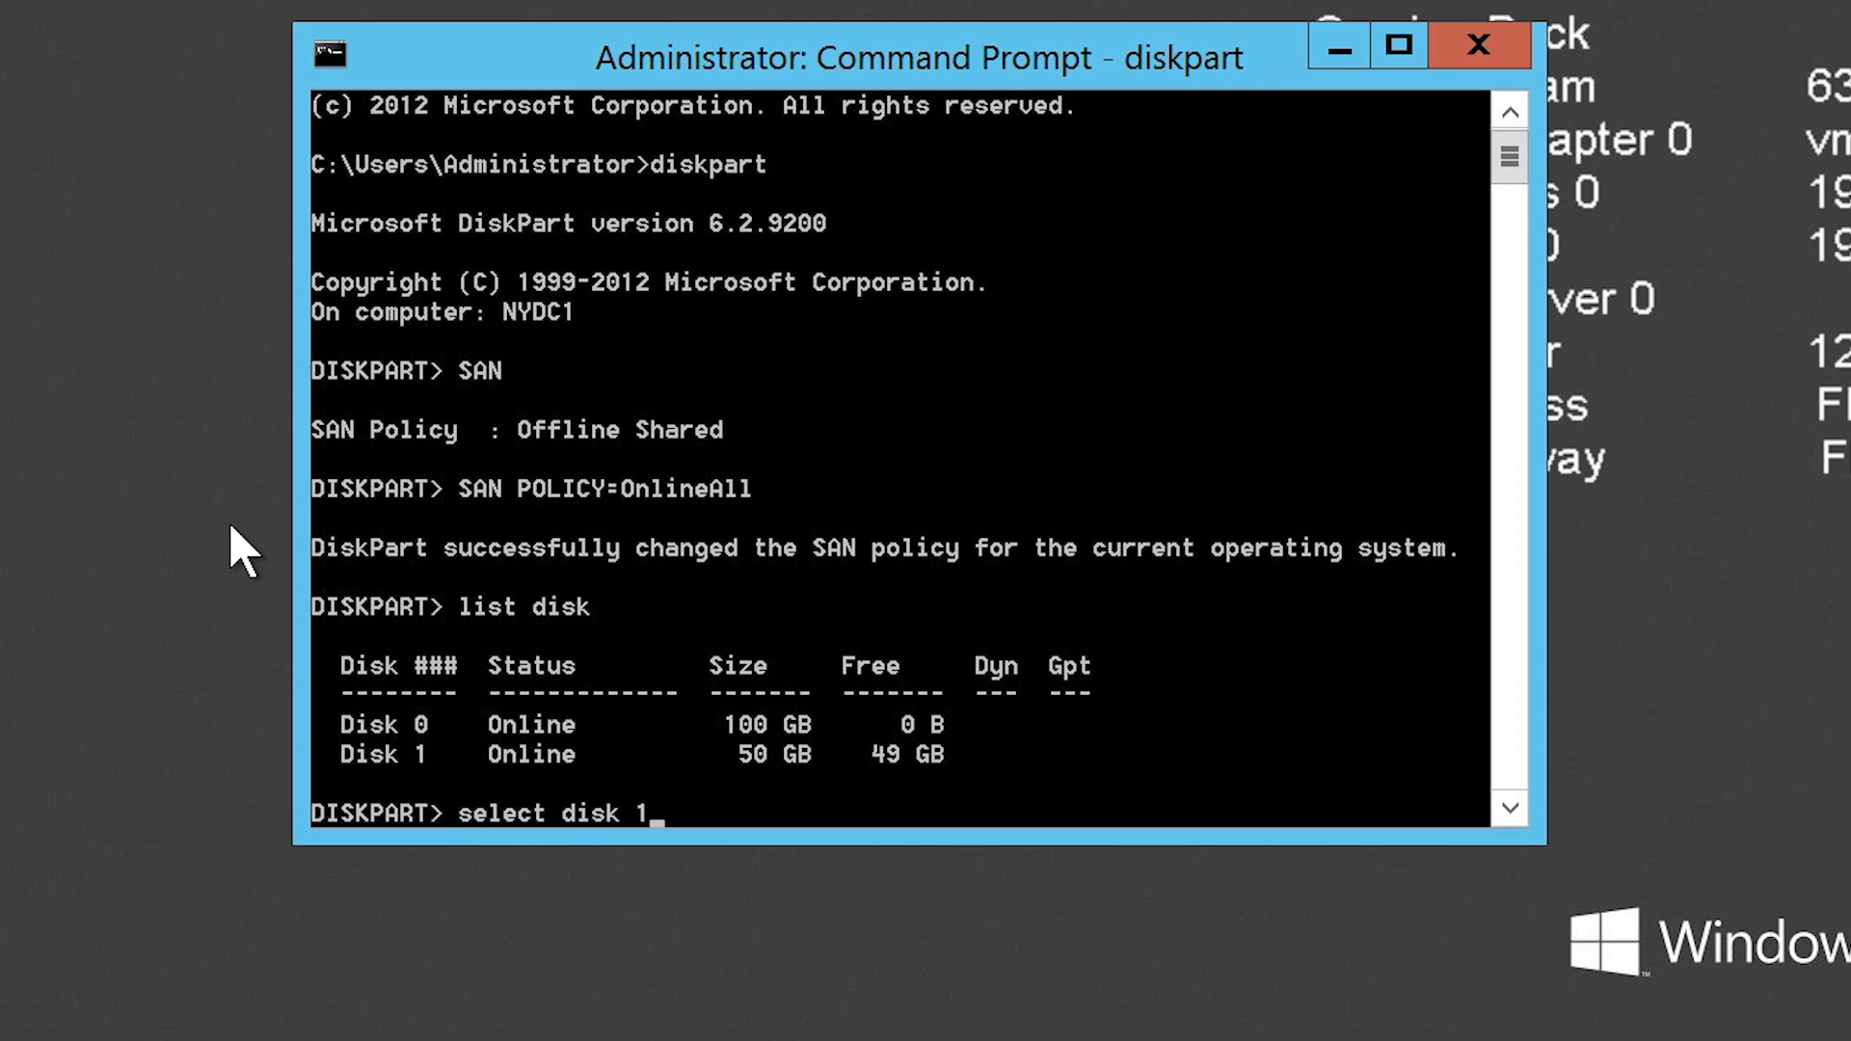
key(Return)
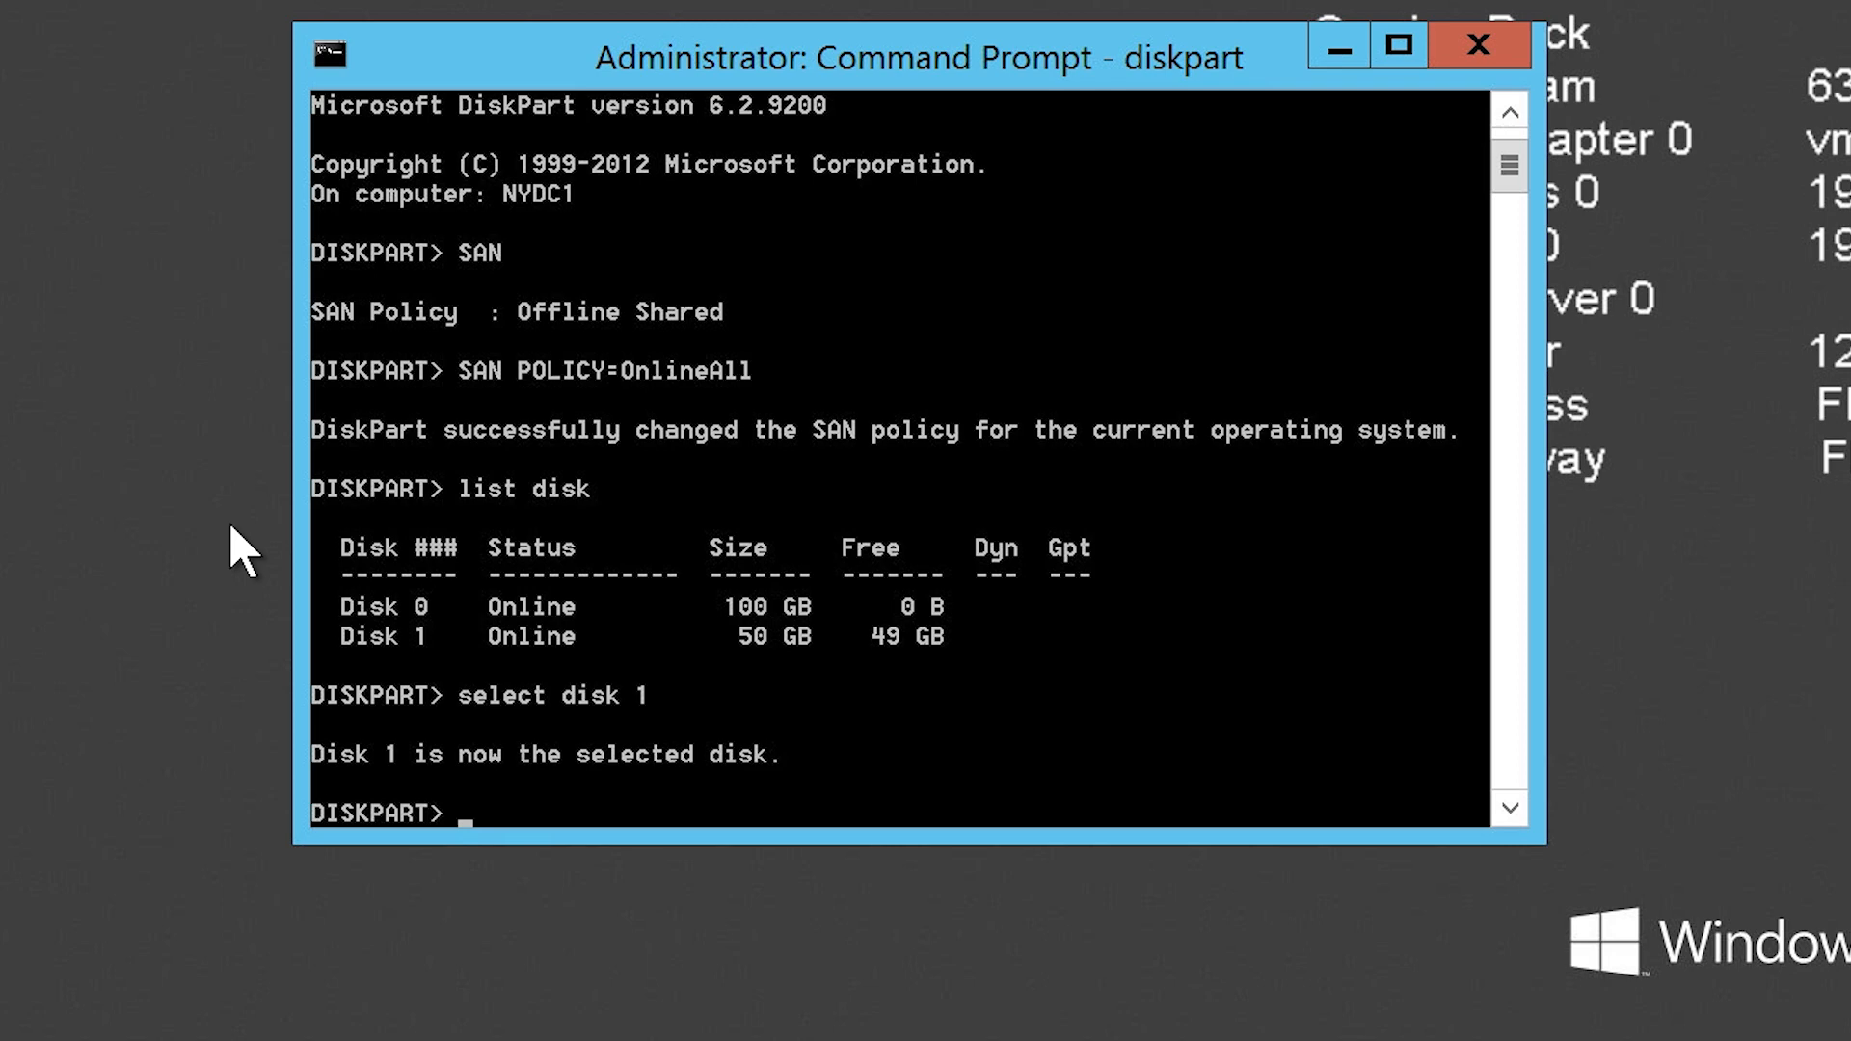
Step: Convert disk 1 to GPT and then back to MBR using diskpart convert commands
text(convert gpt)
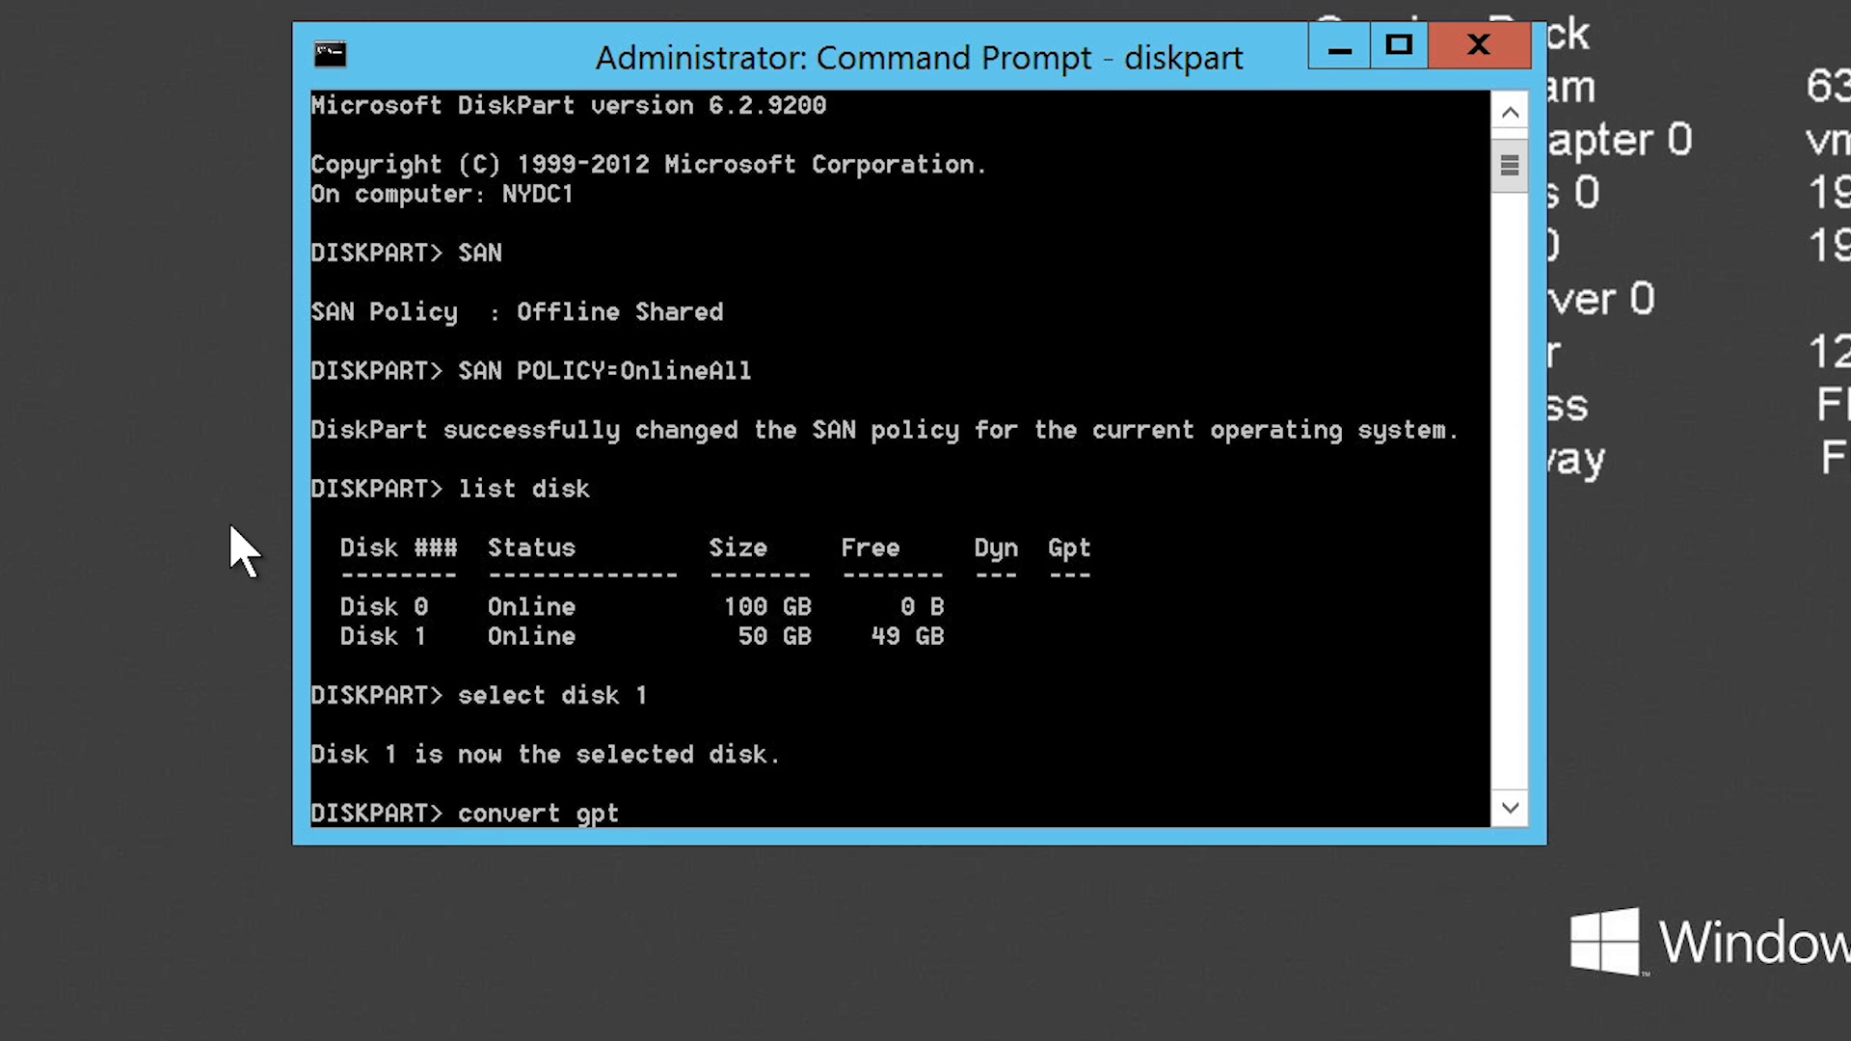
key(Return)
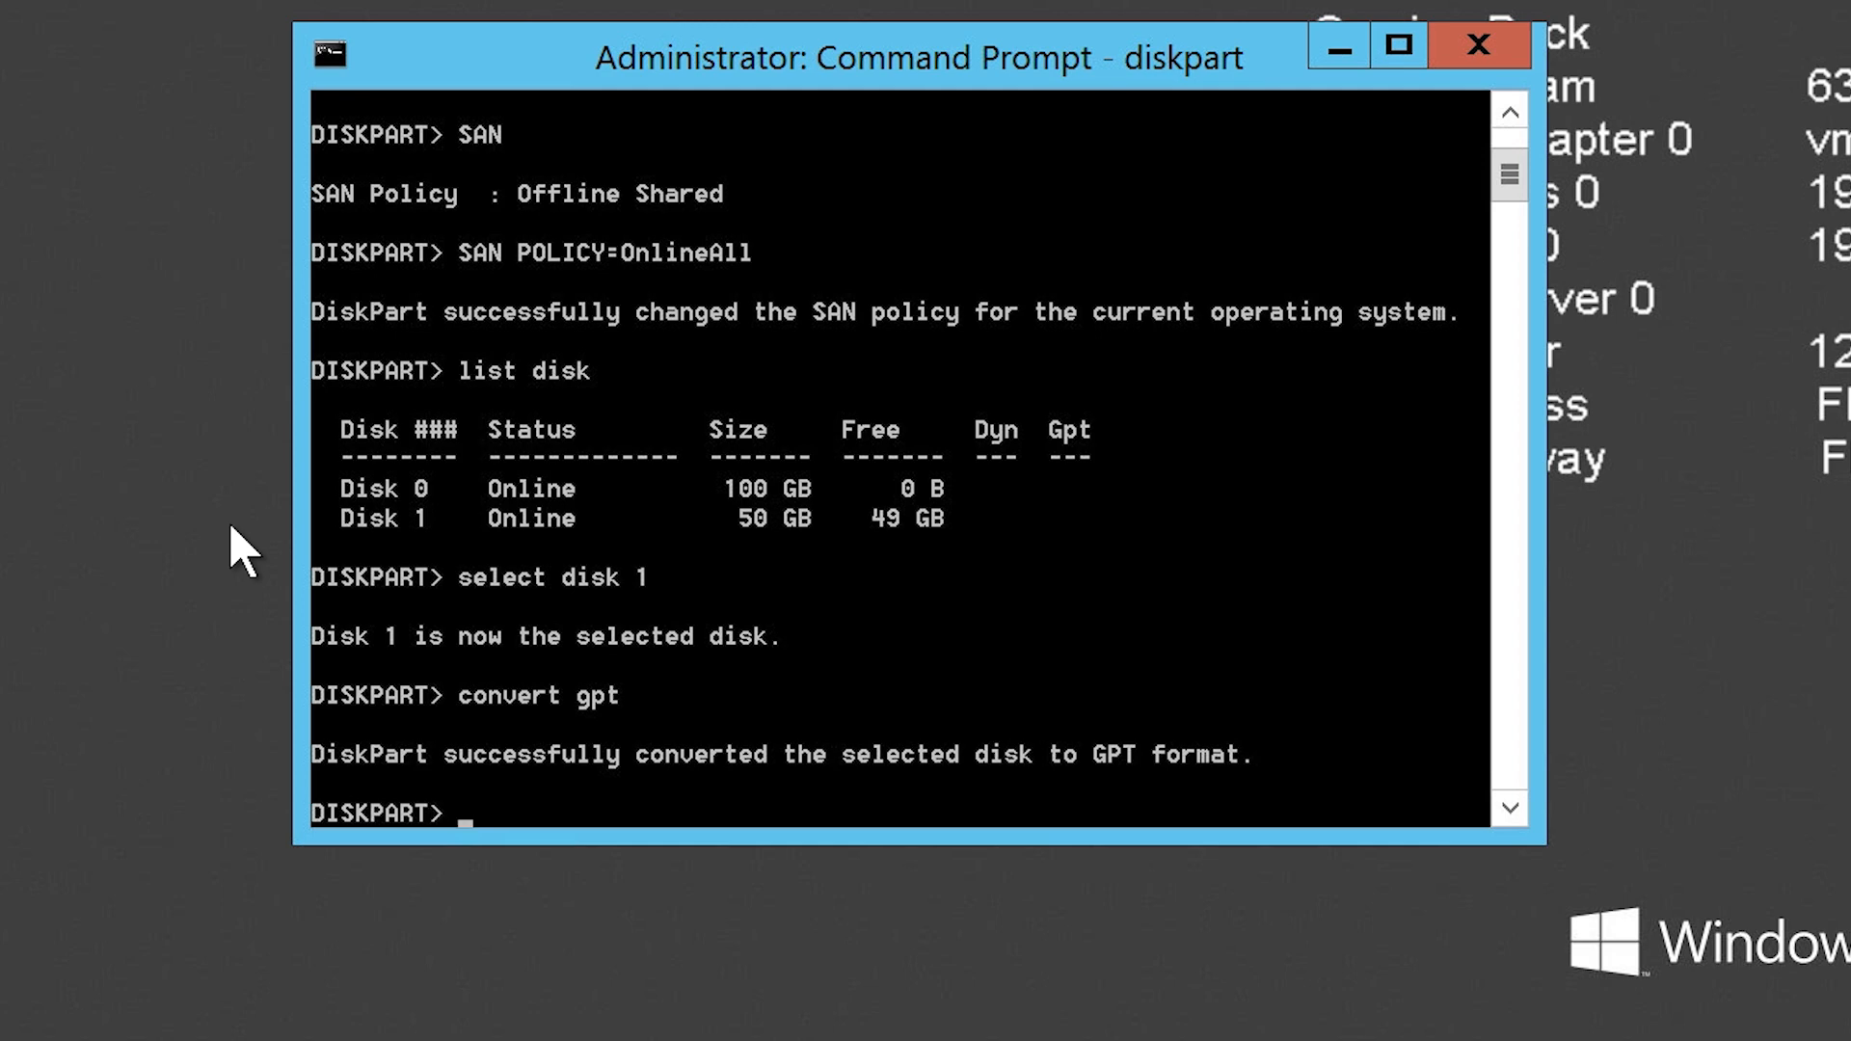
text(convert mbr)
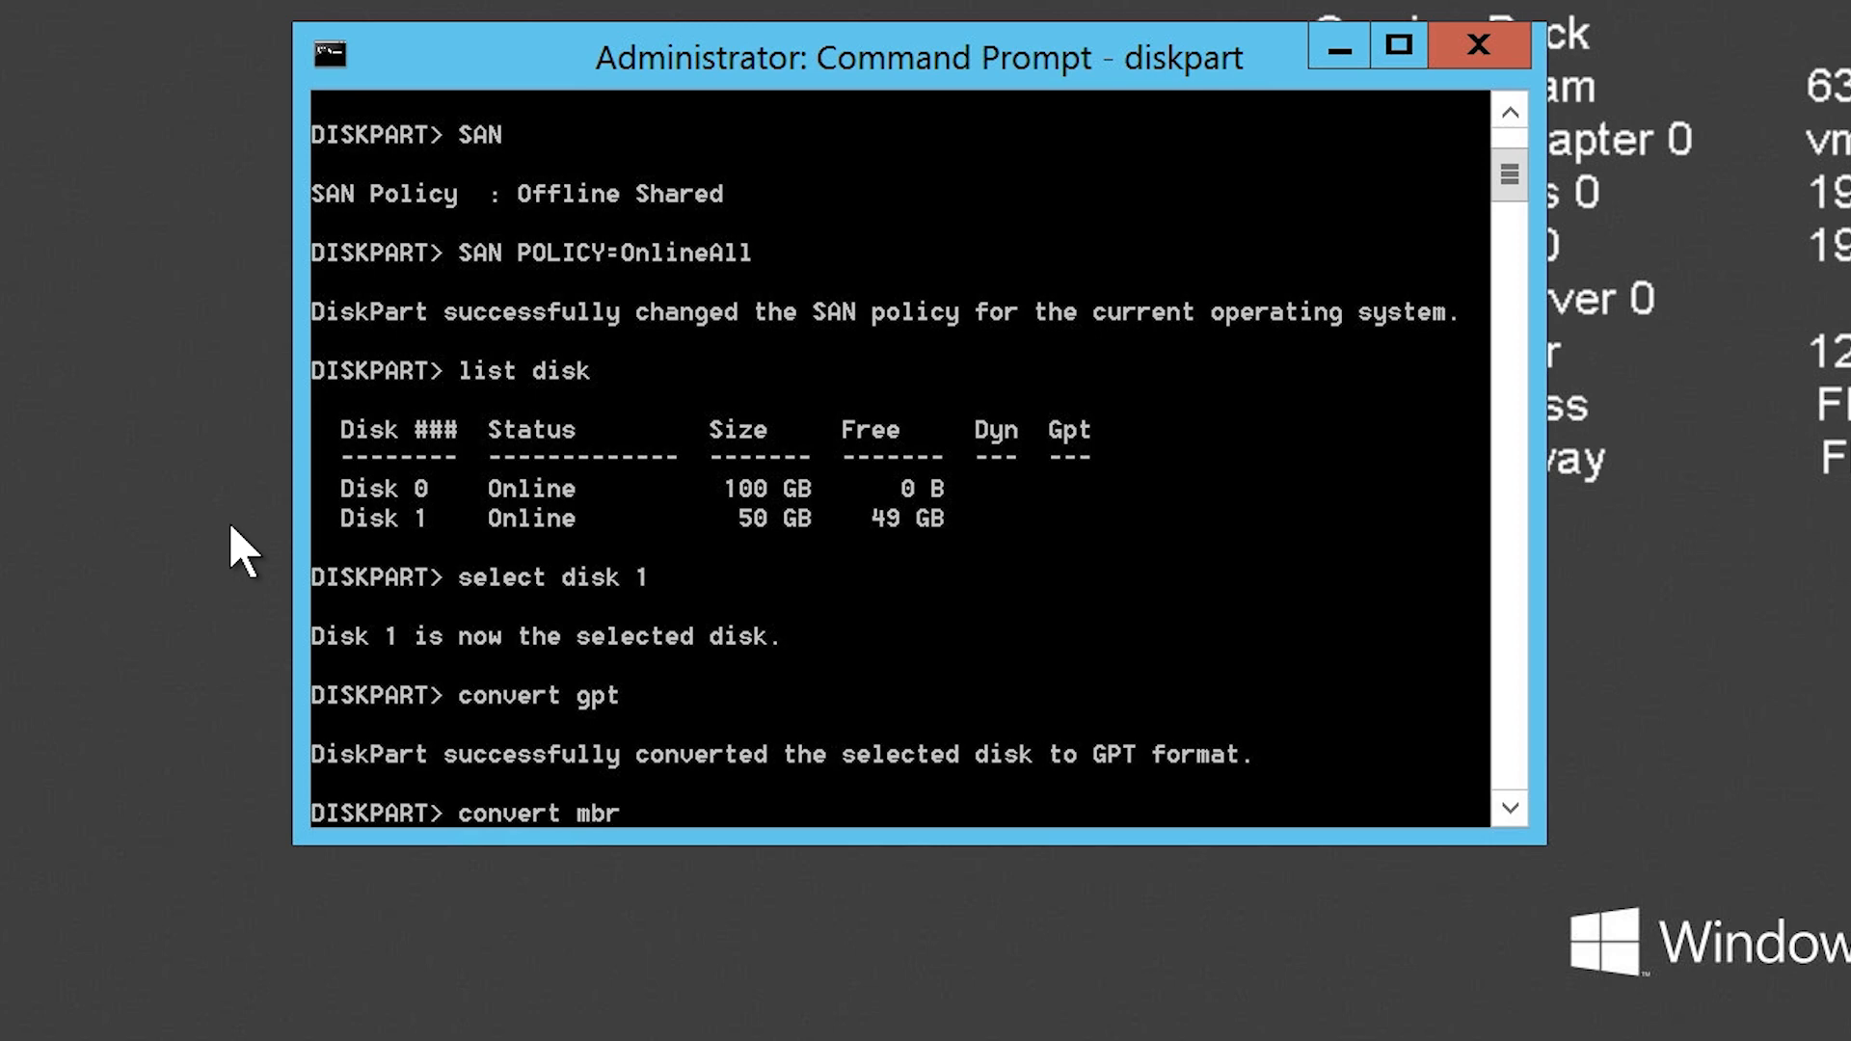
key(Return)
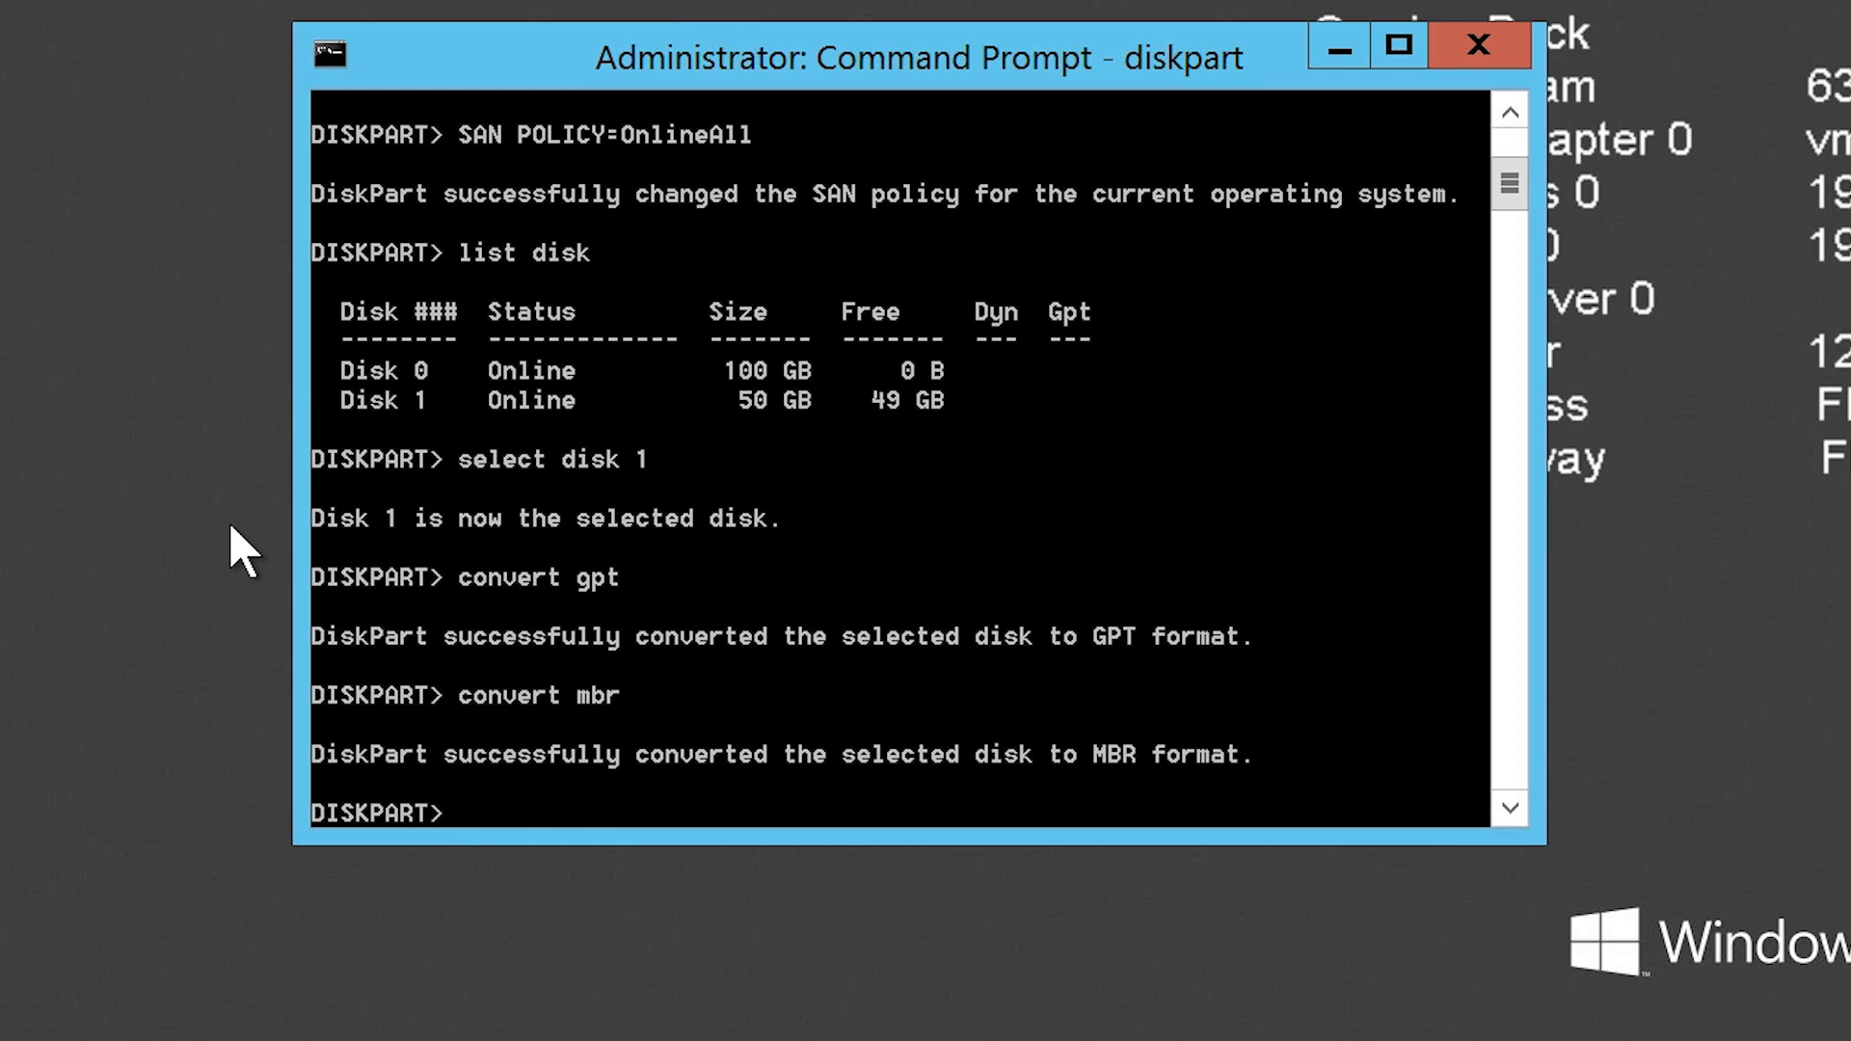
Step: List the disks again and clean the selected disk 1 with diskpart
text(list disk)
key(Return)
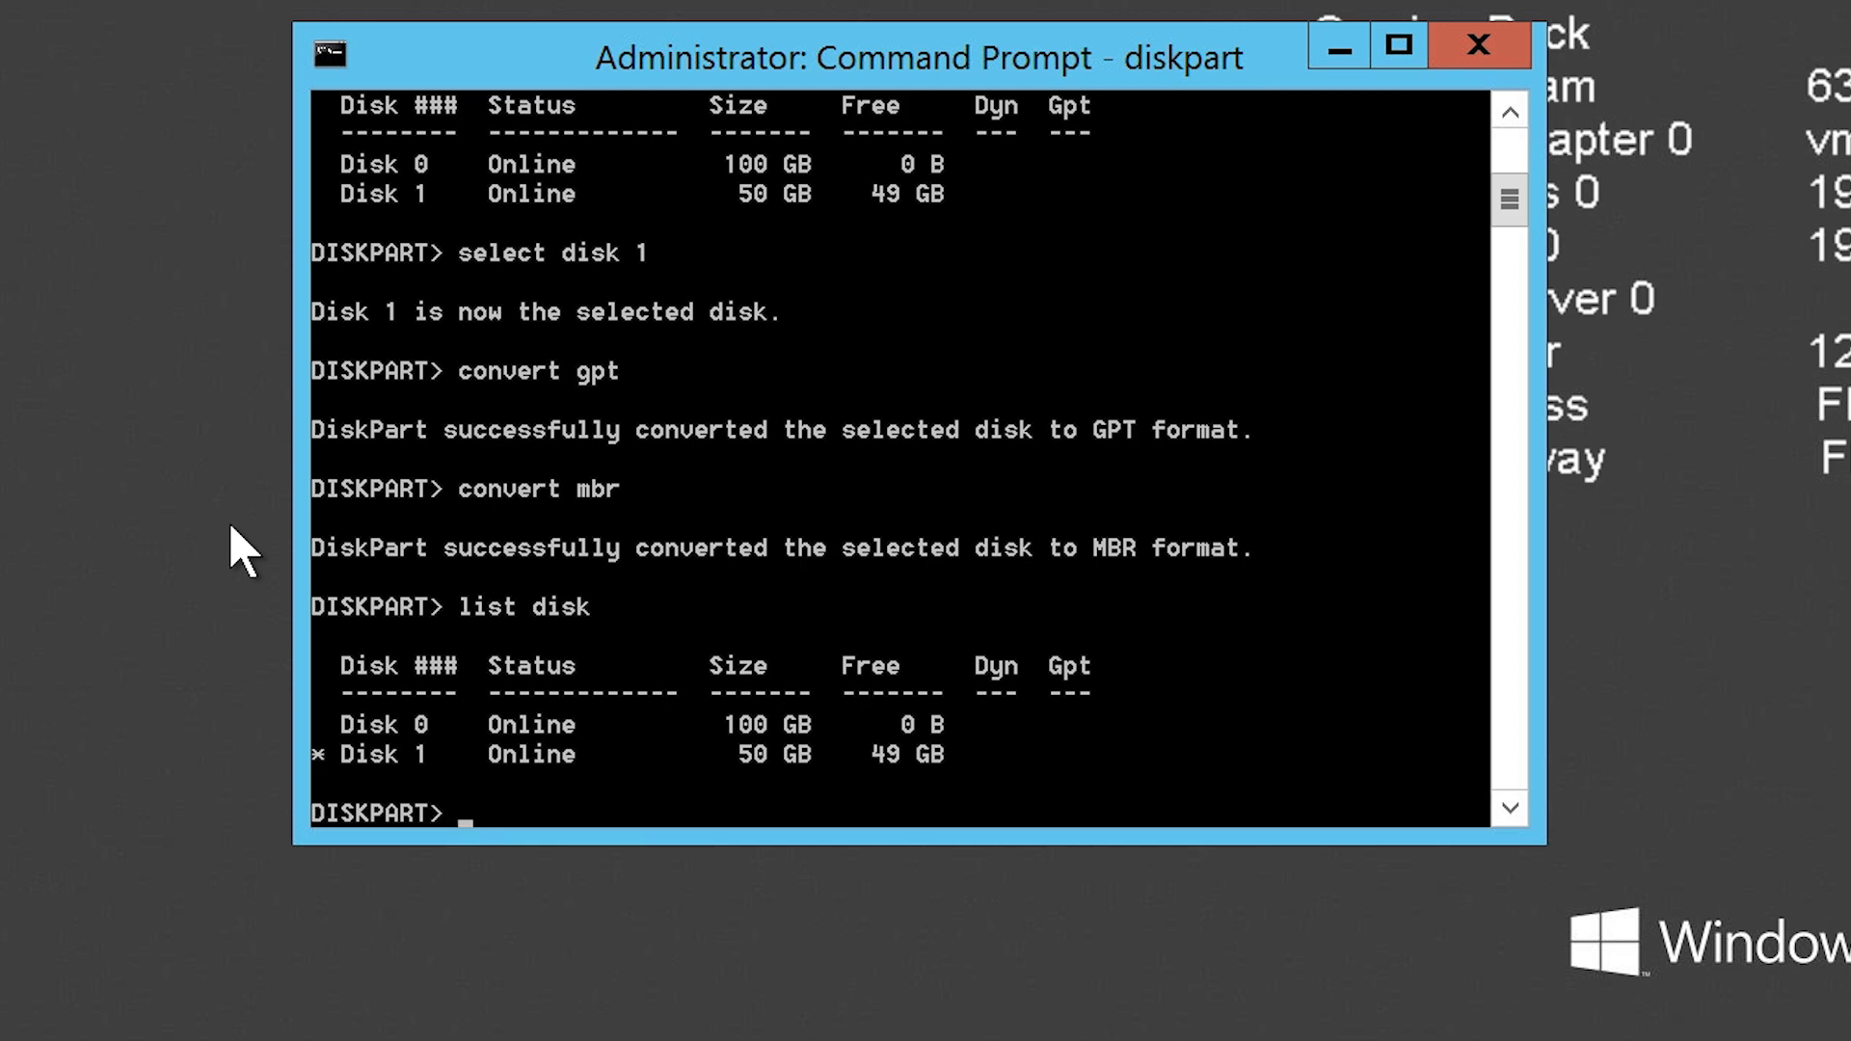
text(clean)
key(Return)
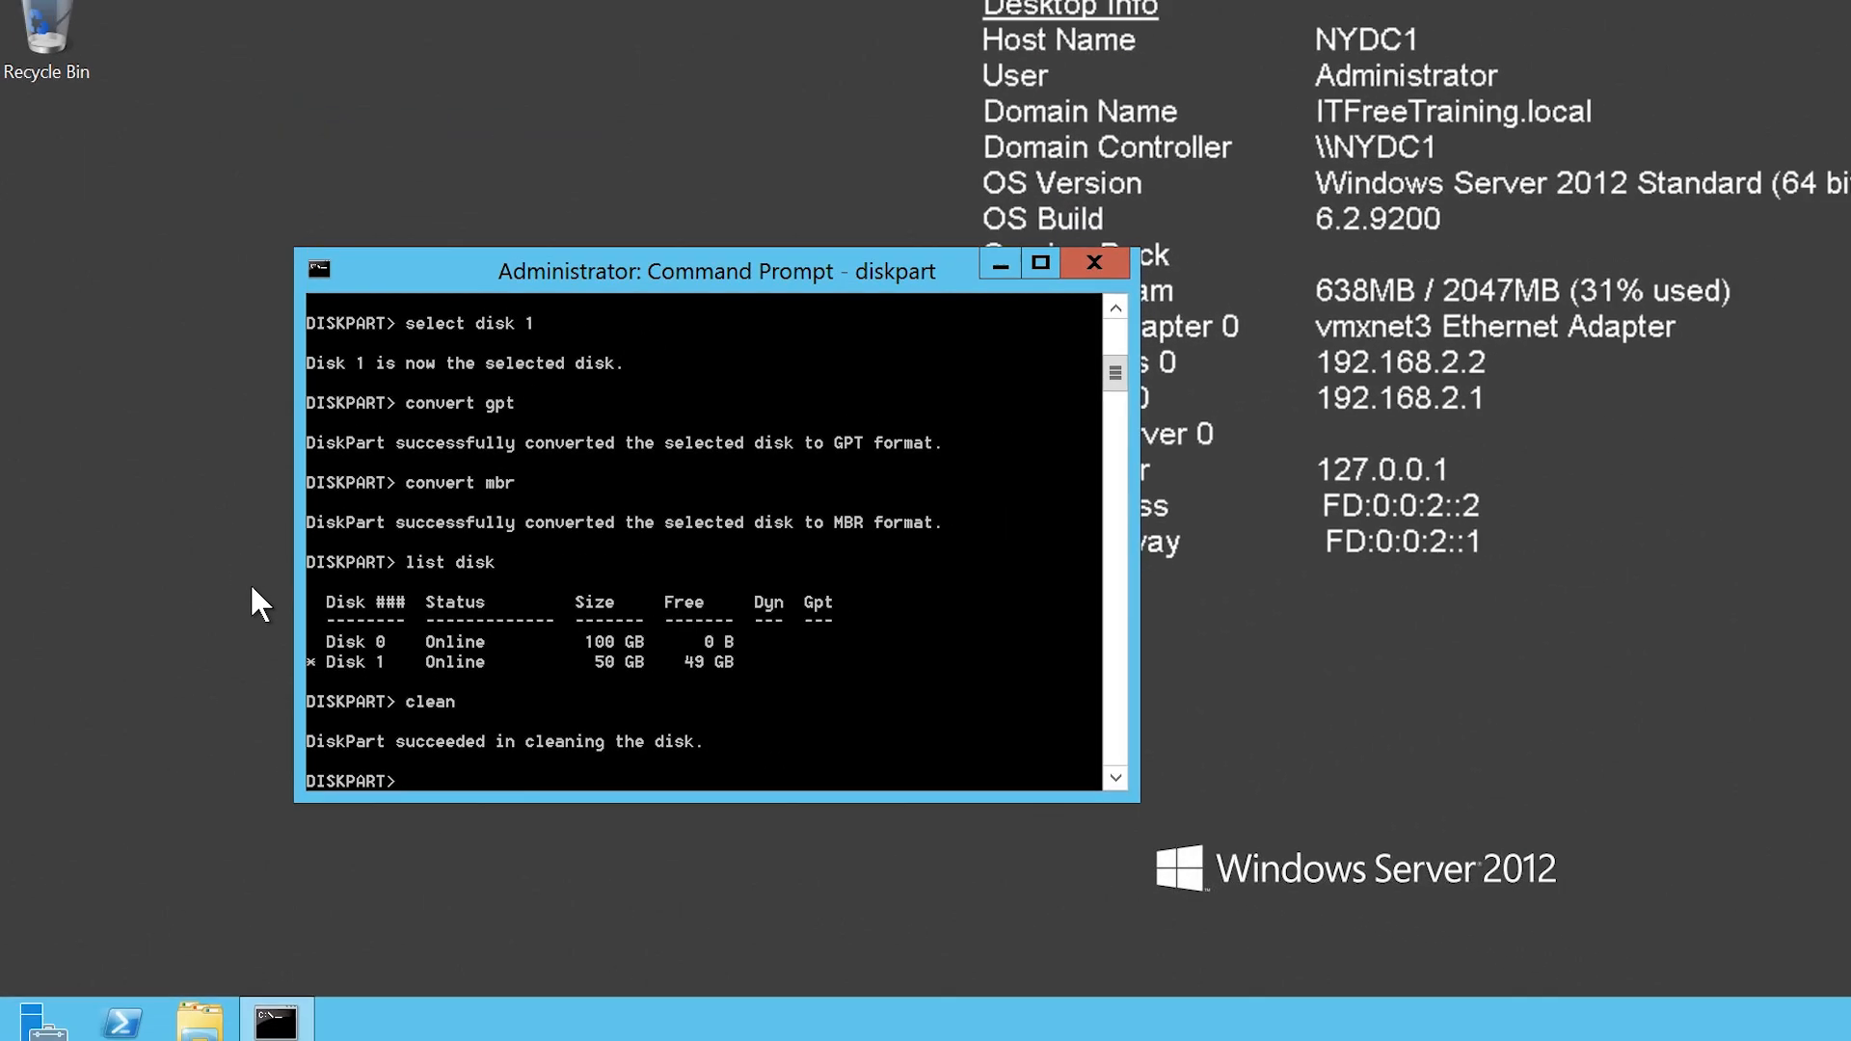
Step: Reopen Disk Management to see the cleaned disk
key(super+x)
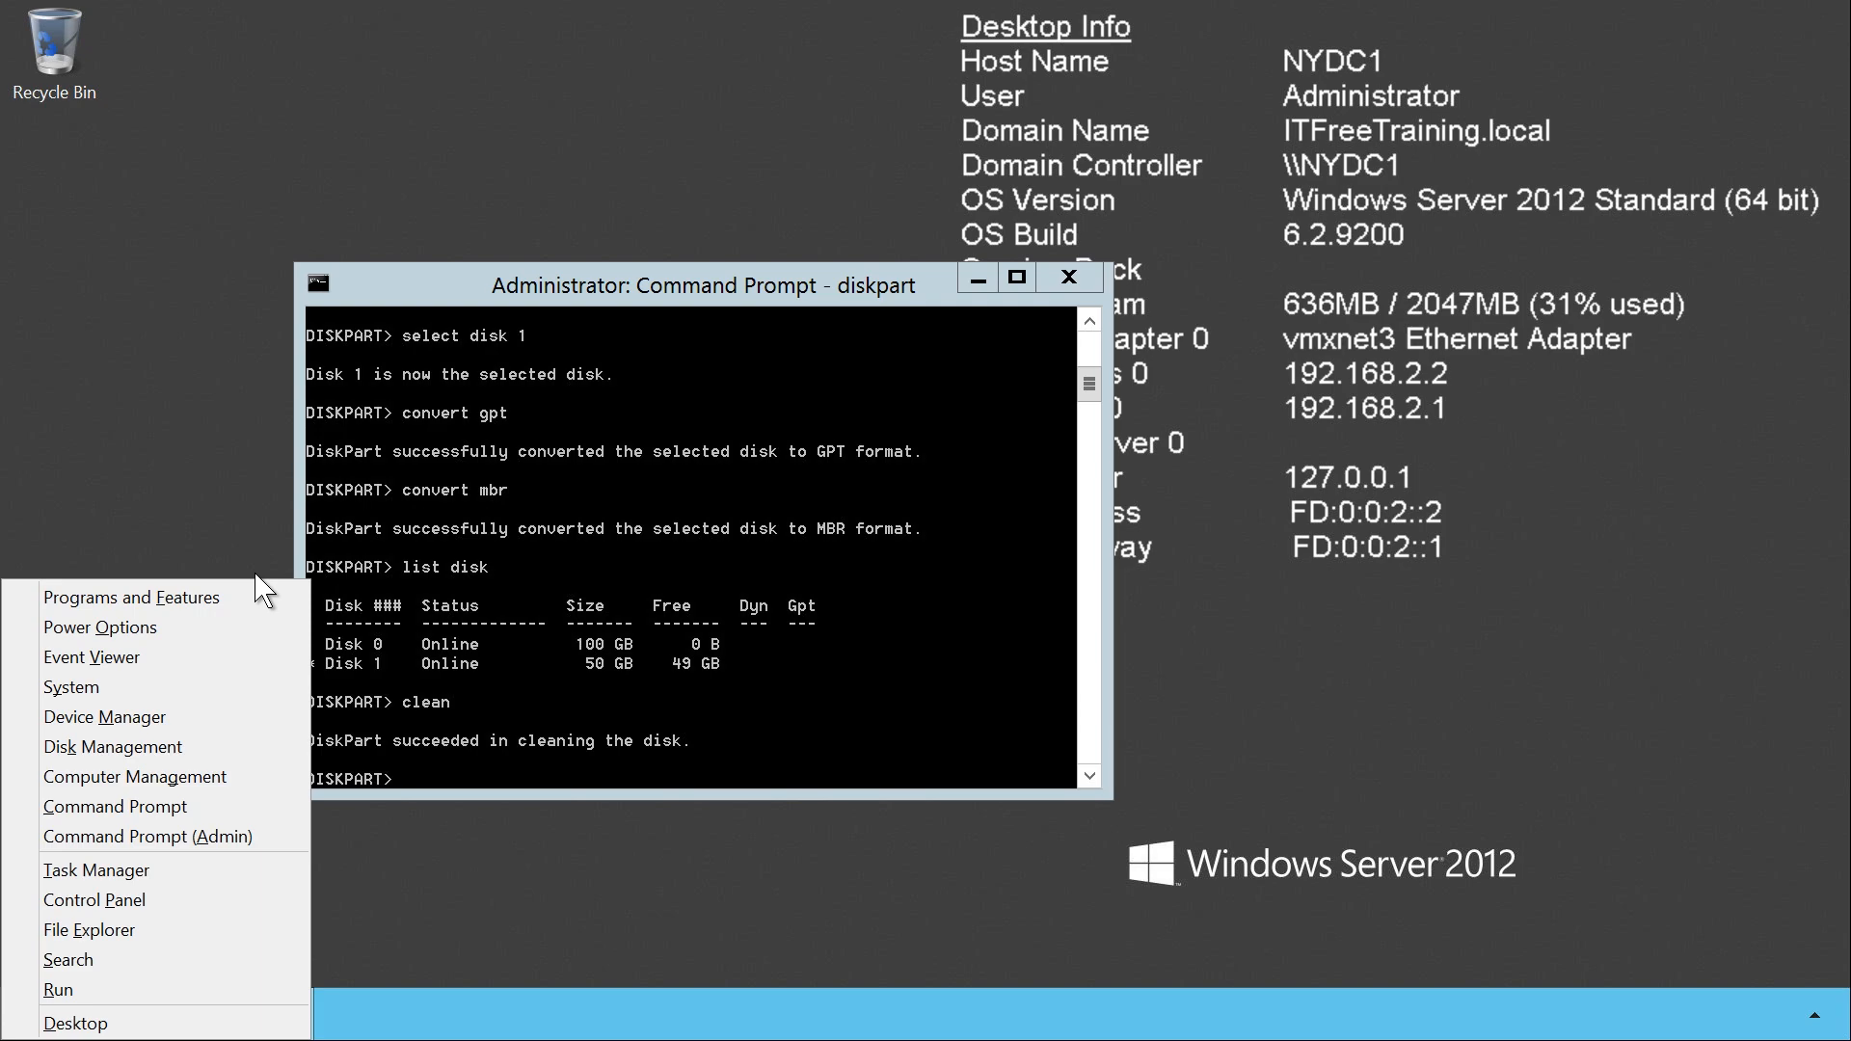
click(253, 990)
click(232, 924)
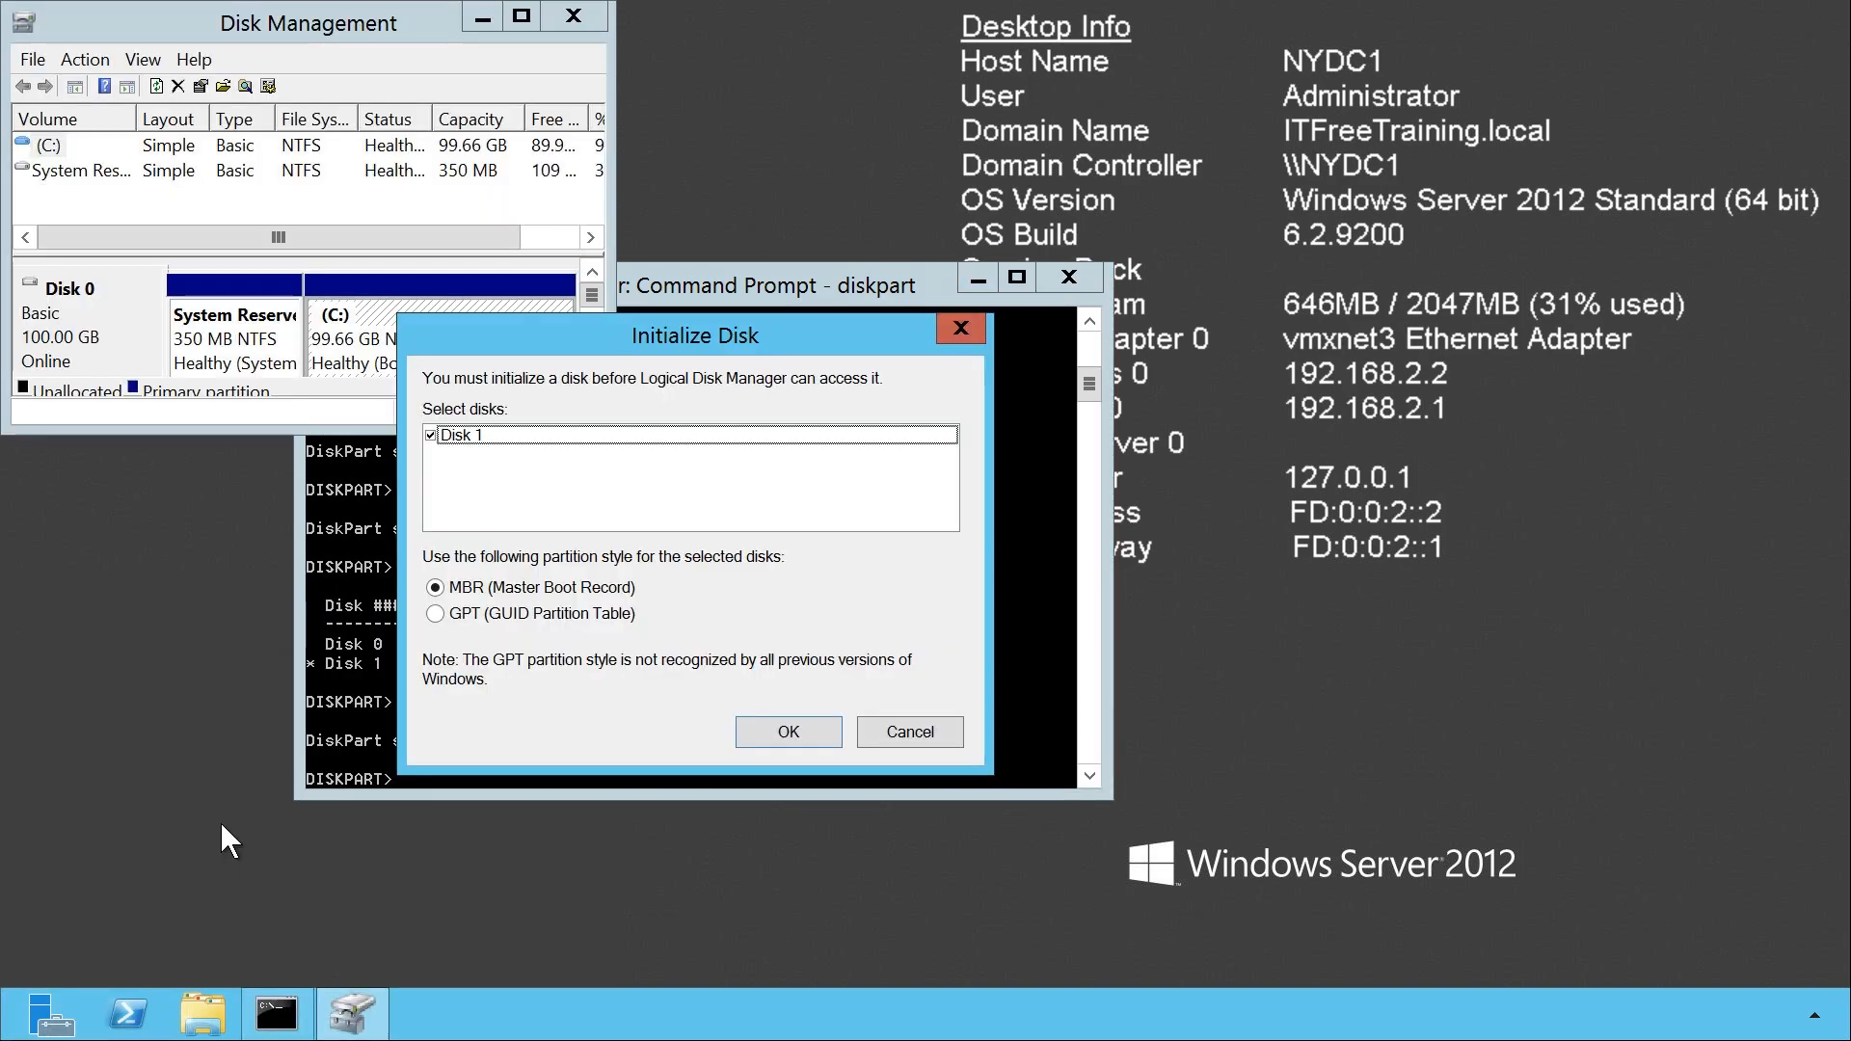